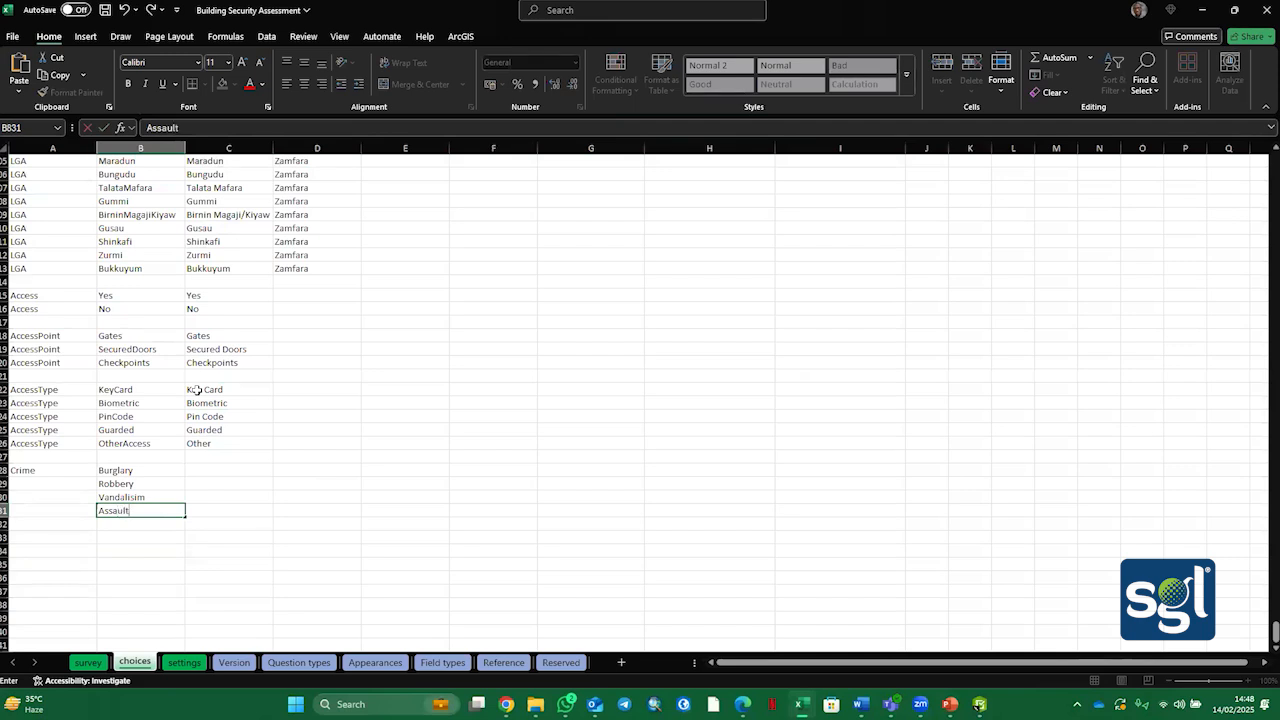
Step: Add Theft and OtherCrime as the next choice names below Assault in the Crime list
{"action": "key", "text": "Return"}
{"action": "type", "text": "Theft"}
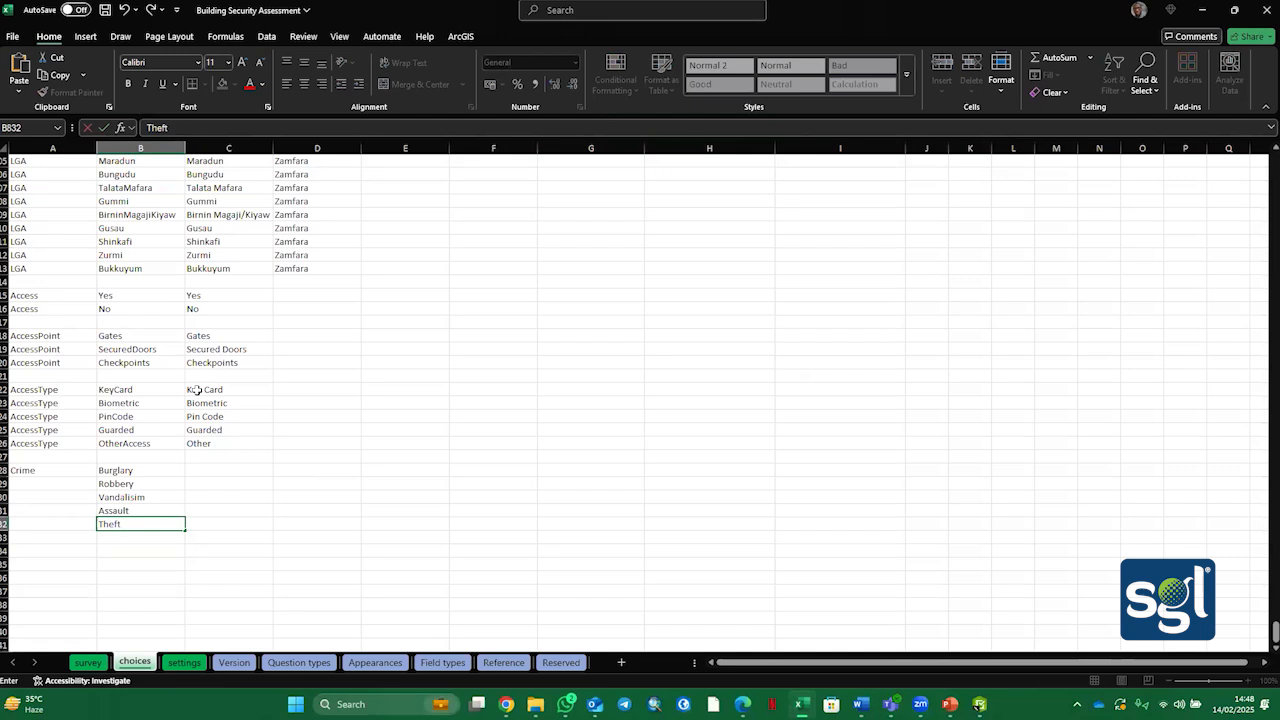
{"action": "key", "text": "Return"}
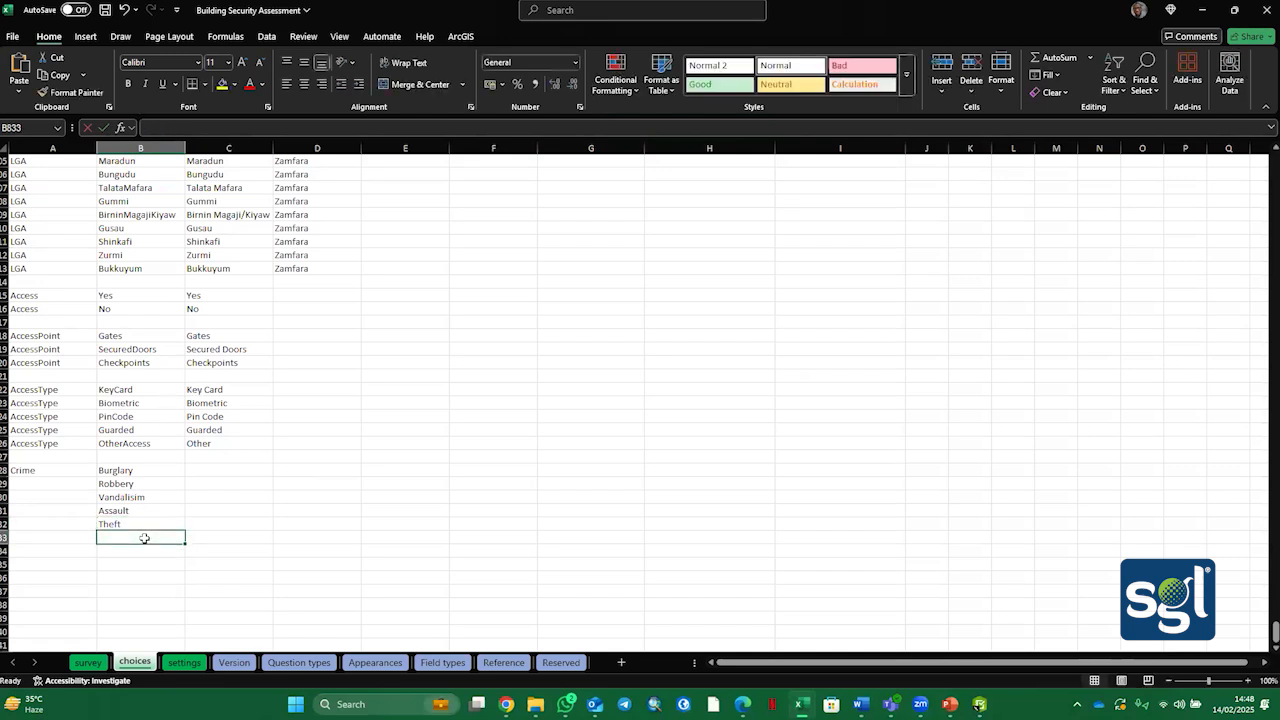
{"action": "type", "text": "O"}
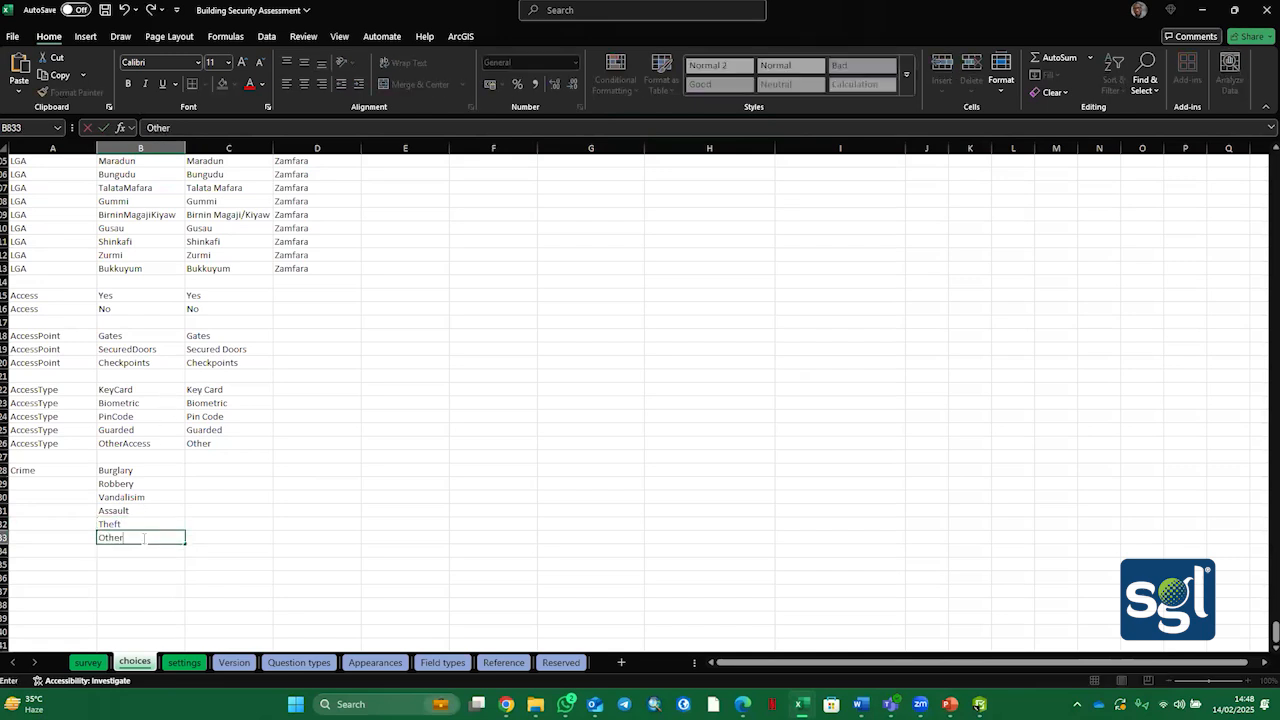
{"action": "type", "text": "therCrime"}
Step: Copy the six crime choice names from Burglary to OtherCrime into the adjacent label column
{"action": "left_click", "coordinate": [138, 472]}
{"action": "left_click_drag", "start_coordinate": [138, 472], "coordinate": [134, 534]}
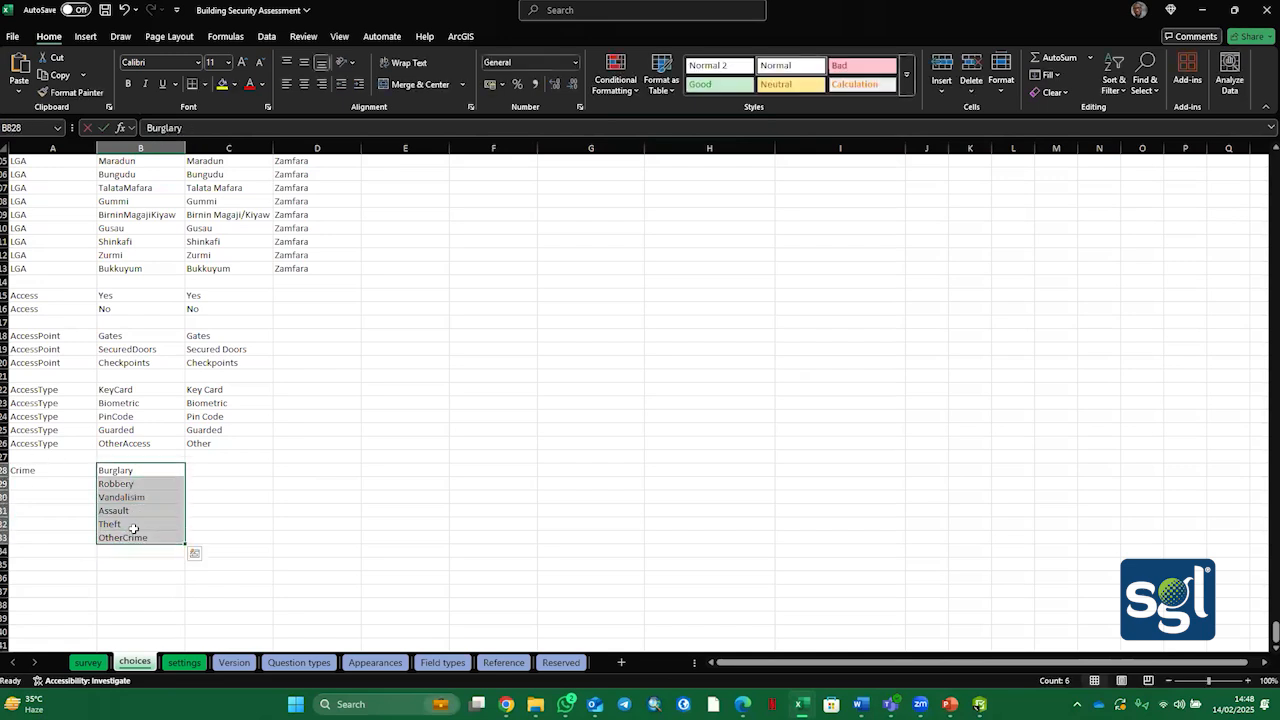
{"action": "key", "text": "ctrl+c"}
{"action": "left_click", "coordinate": [231, 468]}
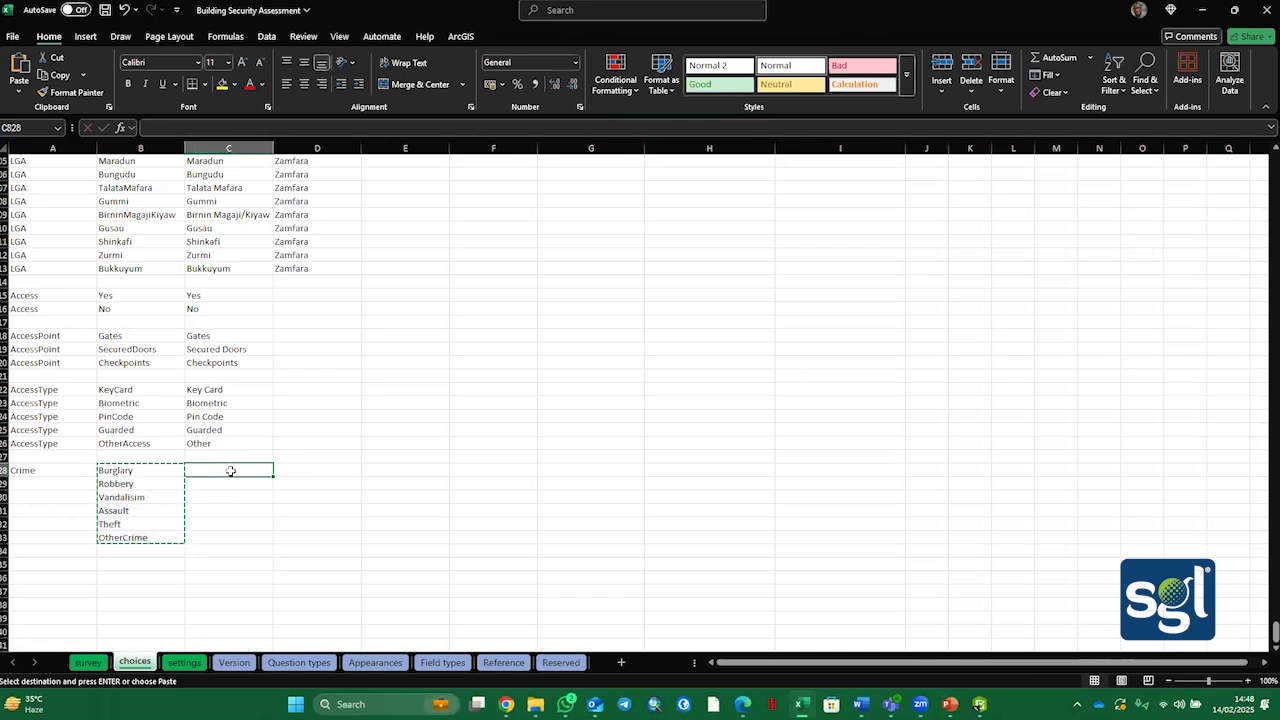
{"action": "key", "text": "ctrl+v"}
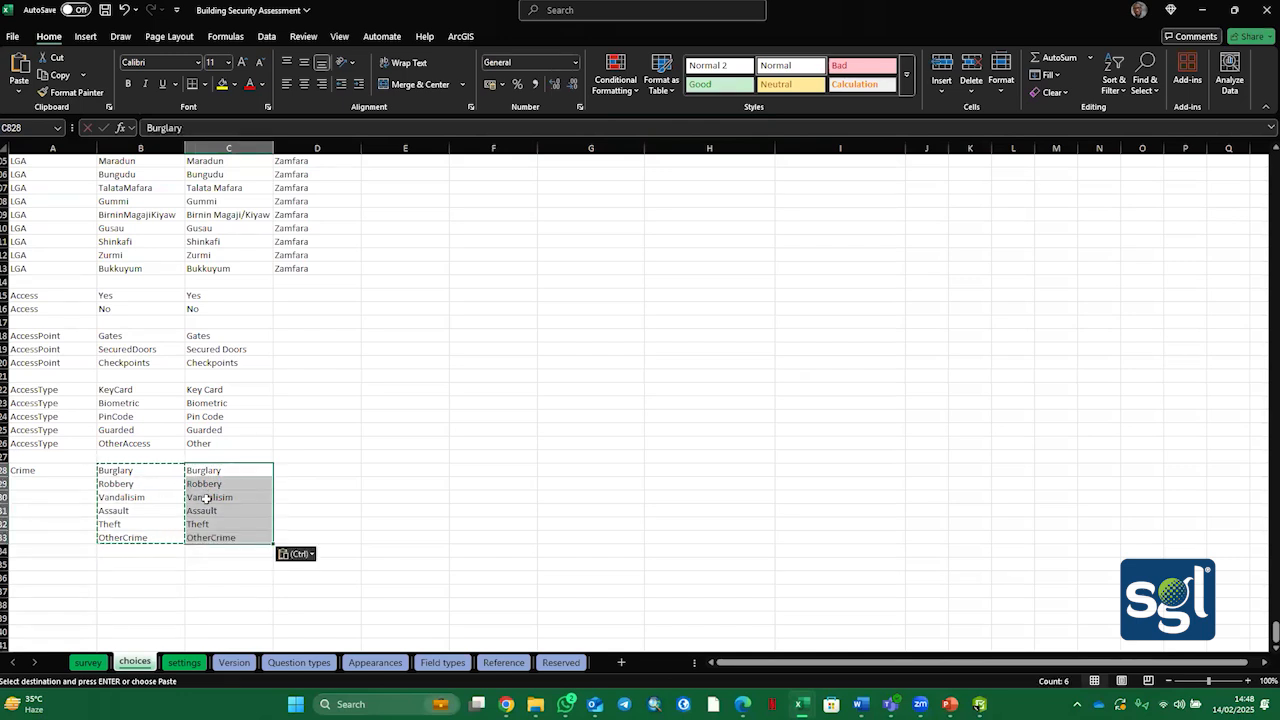
Step: Shorten the label of the OtherCrime choice to Crime and fill the list name Crime down beside all six choices
{"action": "double_click", "coordinate": [208, 538]}
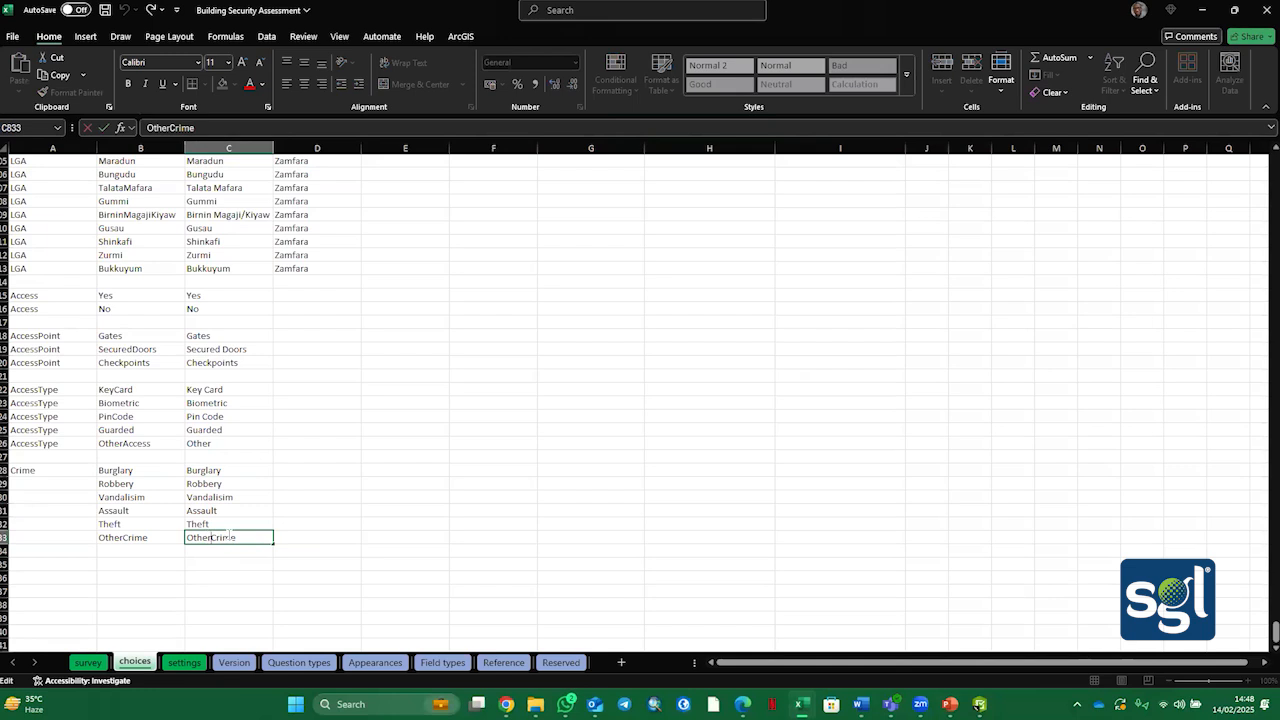
{"action": "key", "text": "BackSpace"}
{"action": "key", "text": "BackSpace"}
{"action": "key", "text": "BackSpace"}
{"action": "key", "text": "BackSpace"}
{"action": "key", "text": "BackSpace"}
{"action": "left_click", "coordinate": [54, 471]}
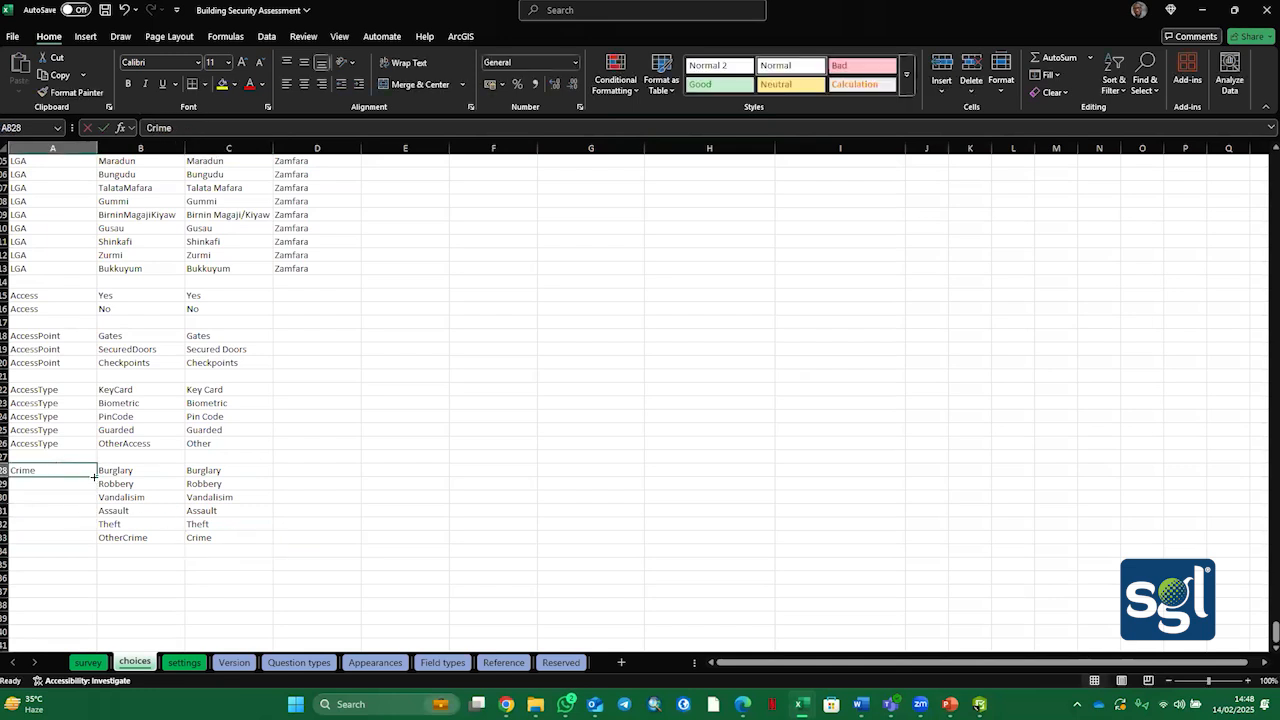
{"action": "left_click_drag", "start_coordinate": [97, 477], "coordinate": [95, 545]}
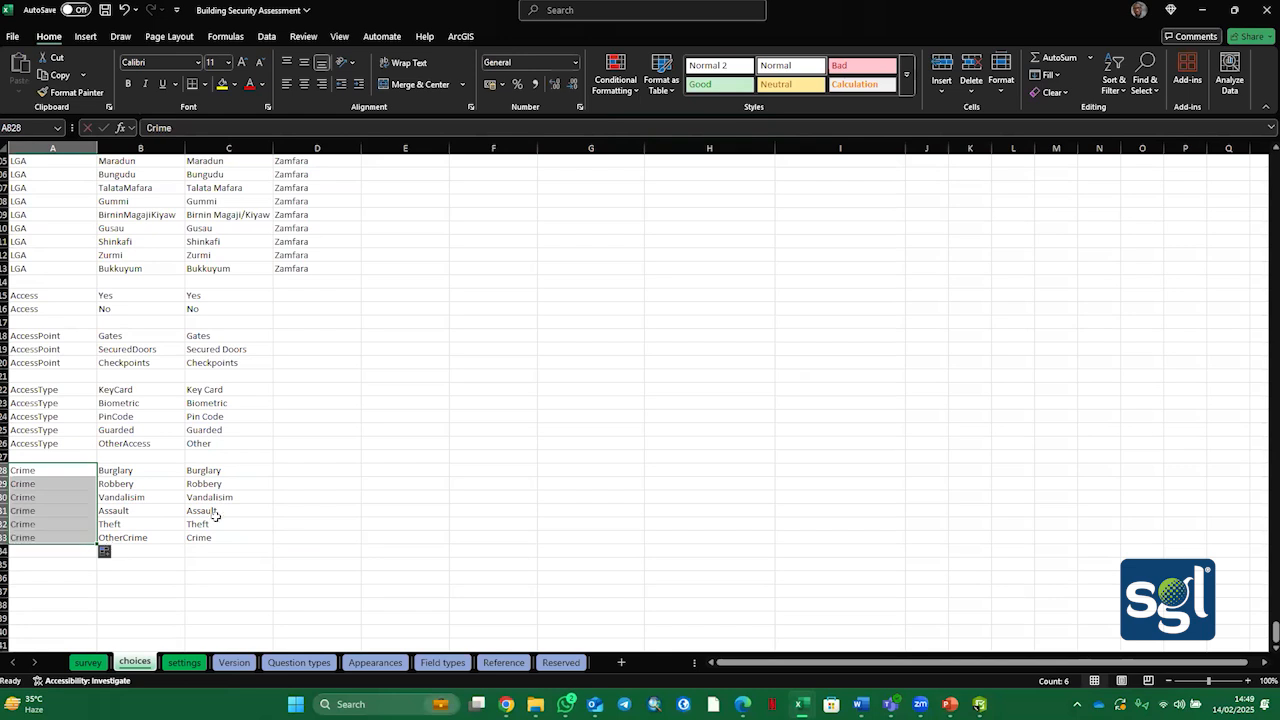
Step: On the survey sheet, set the CrimeOccurence question's type to select_multiple Crime
{"action": "left_click", "coordinate": [88, 662]}
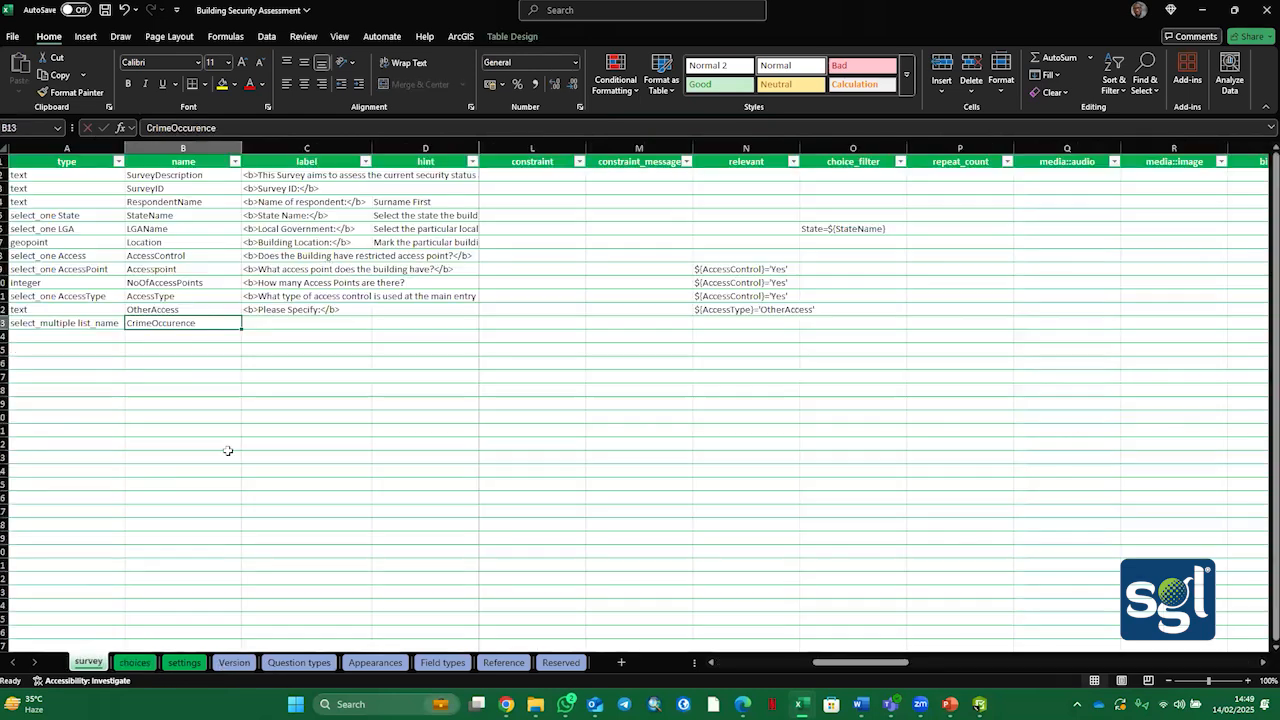
{"action": "left_click", "coordinate": [94, 322]}
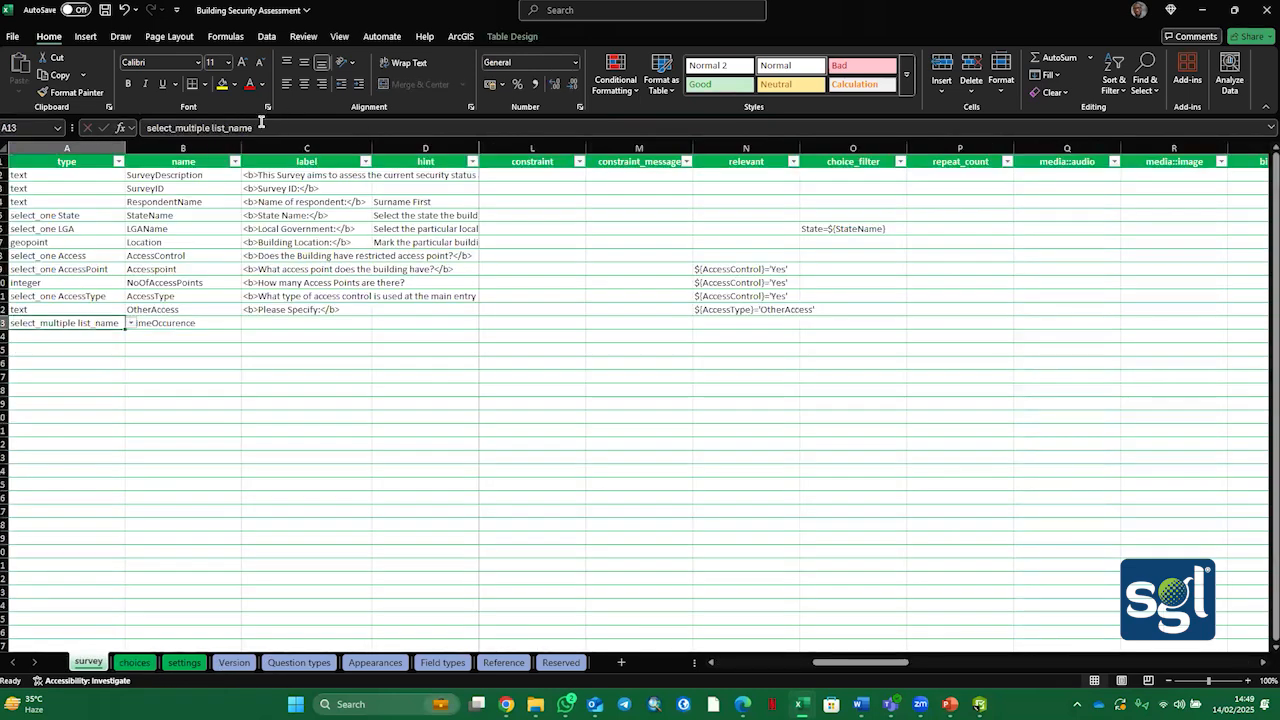
{"action": "left_click", "coordinate": [243, 128]}
{"action": "left_click_drag", "start_coordinate": [243, 128], "coordinate": [208, 128]}
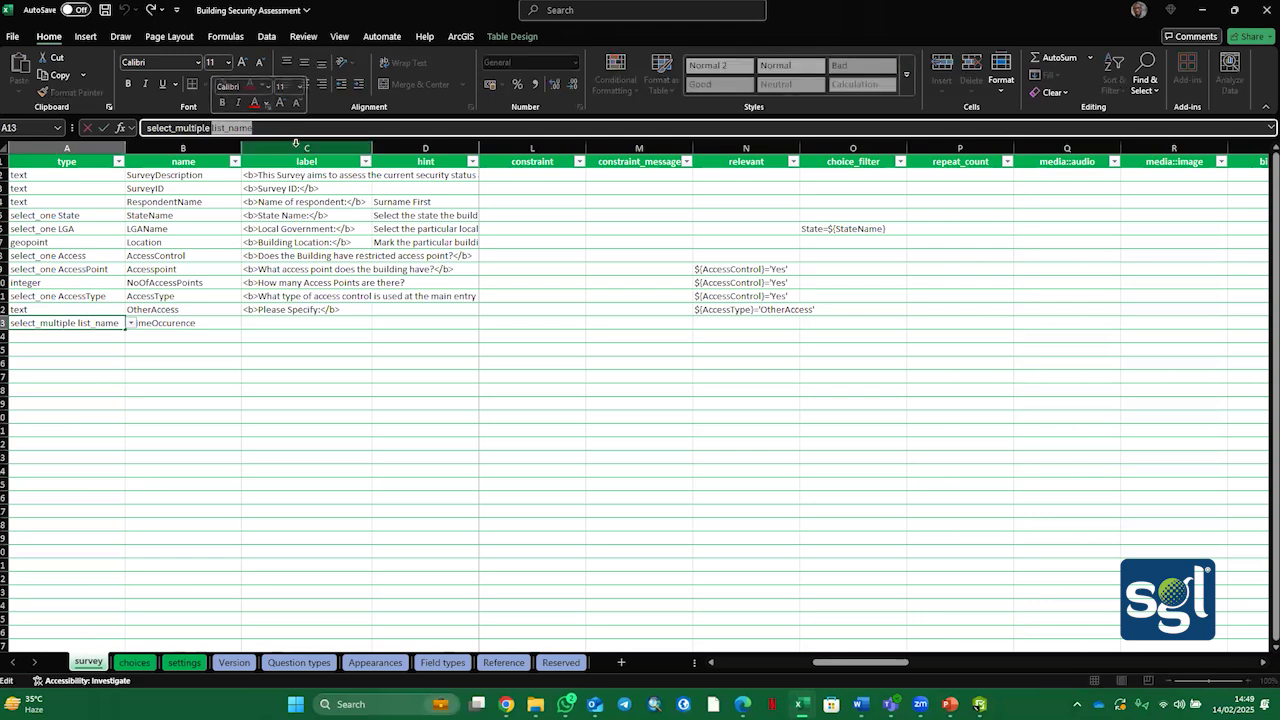
{"action": "type", "text": "Crim"}
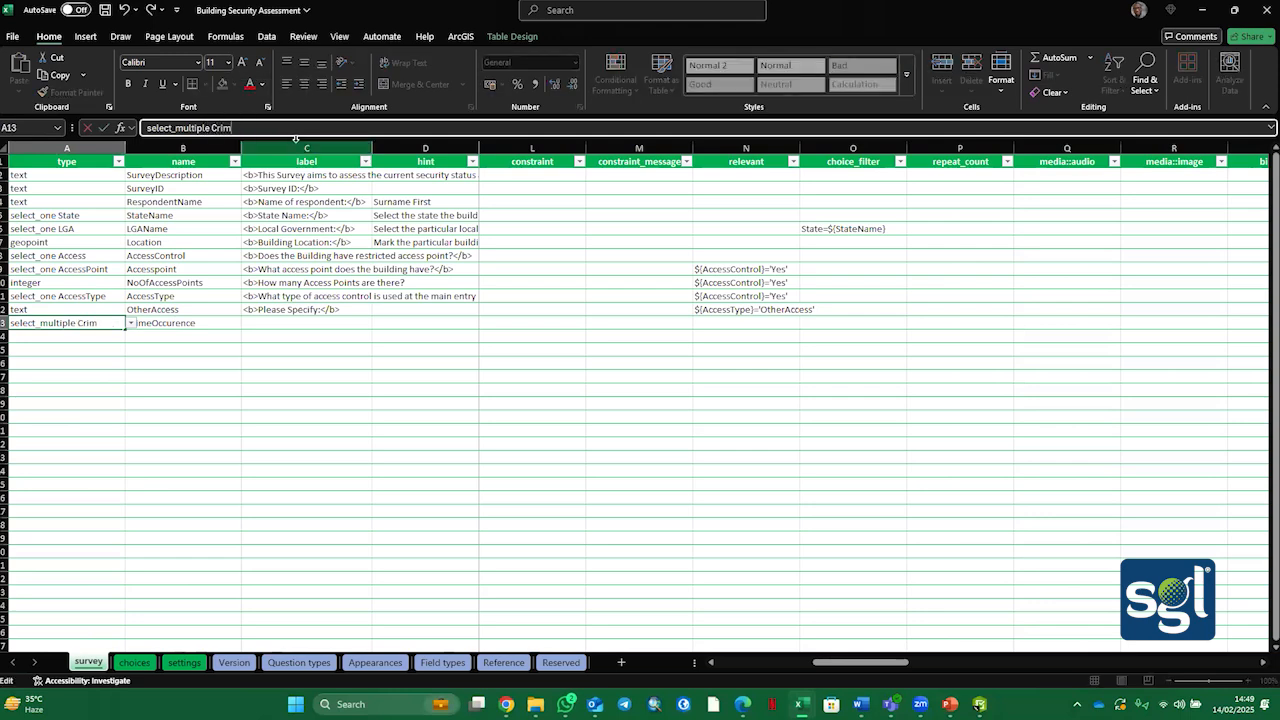
Step: Enter the CrimeOccurence question's label as "<b>What Crime Occurences persist in the area</b>"
{"action": "left_click", "coordinate": [275, 327]}
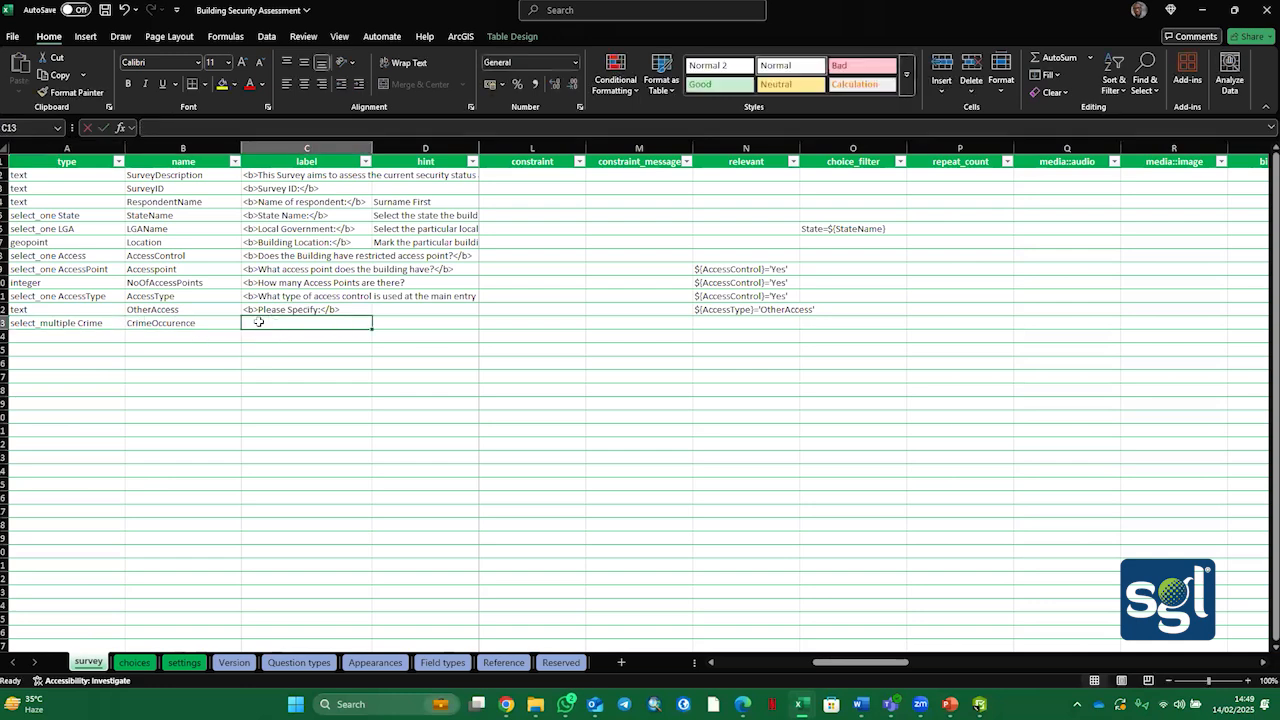
{"action": "type", "text": "<b"}
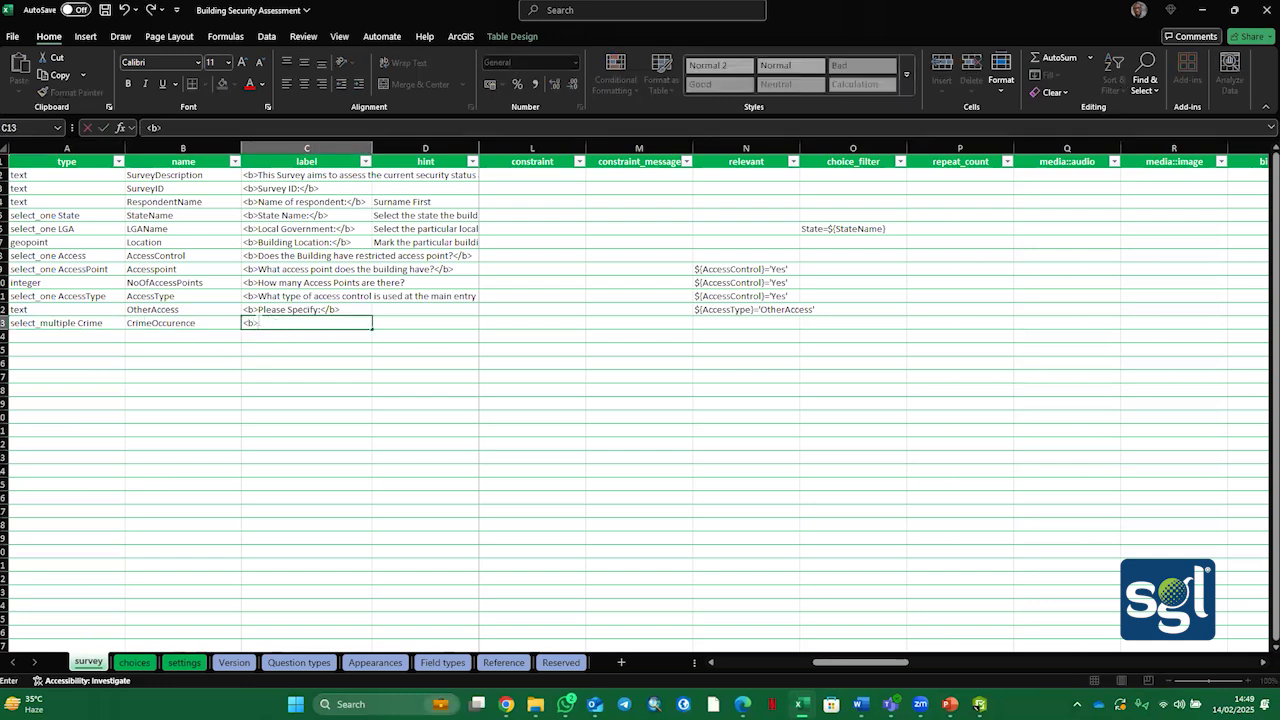
{"action": "type", "text": ">What Crime "}
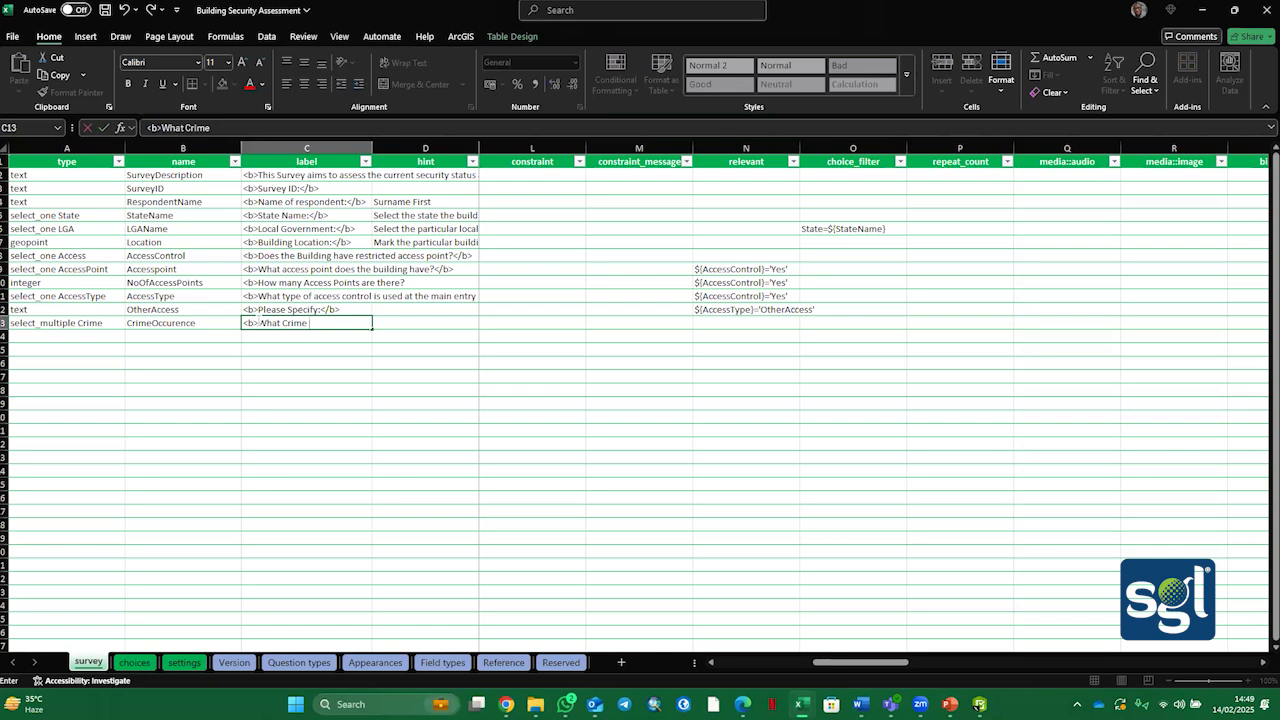
{"action": "type", "text": "Occurences persist"}
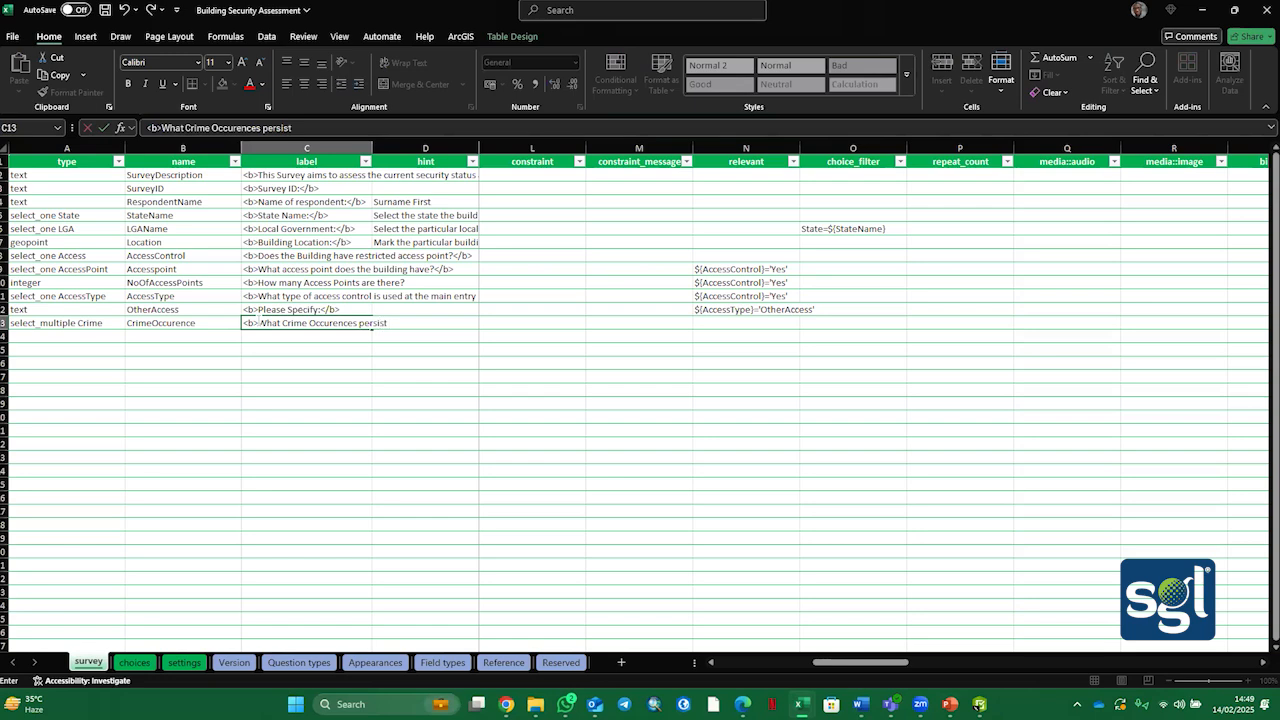
{"action": "type", "text": " in the area</b>"}
Step: Set the appearance of the CrimeOccurence and AccessType questions to minimal
{"action": "left_click_drag", "start_coordinate": [873, 663], "coordinate": [776, 663]}
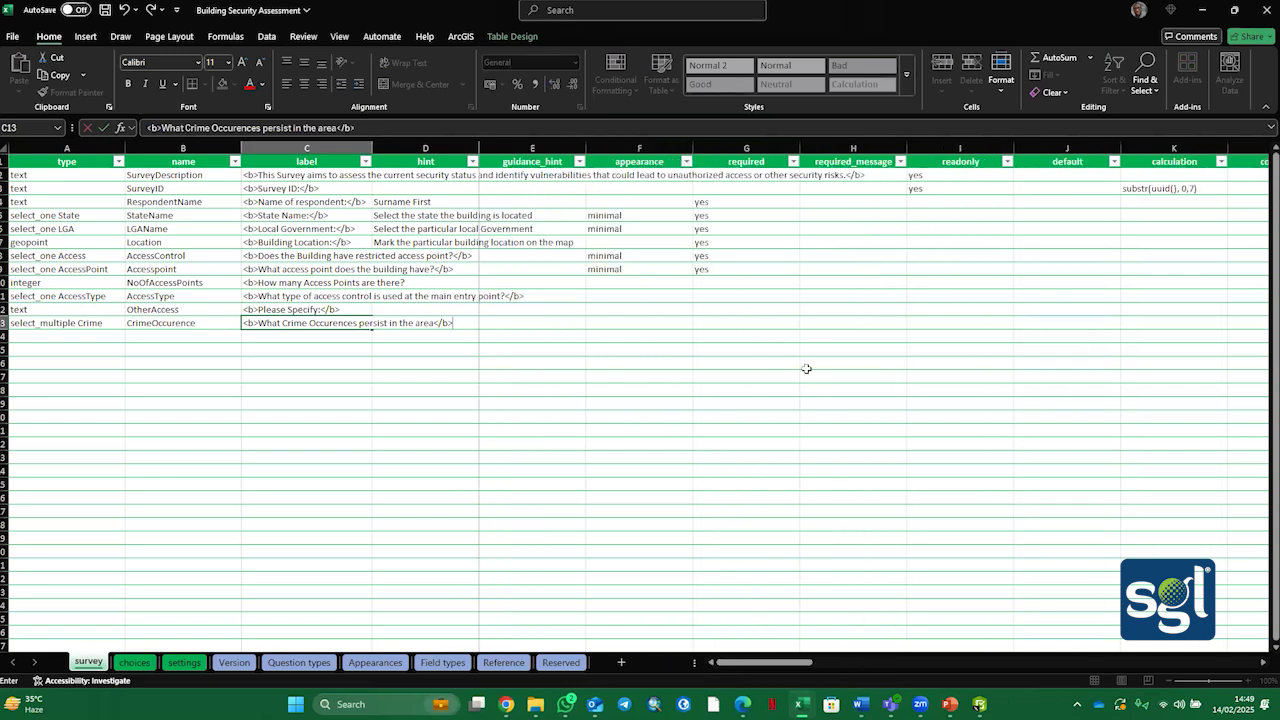
{"action": "left_click", "coordinate": [633, 322]}
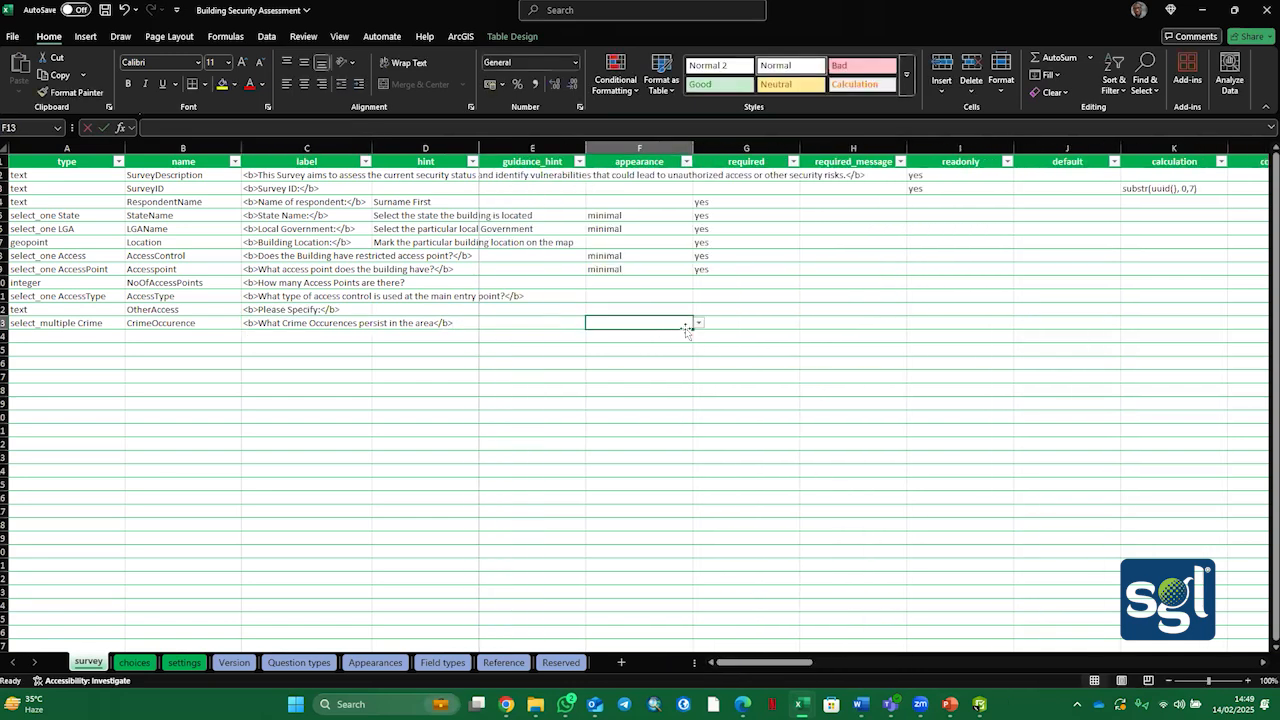
{"action": "left_click", "coordinate": [699, 323]}
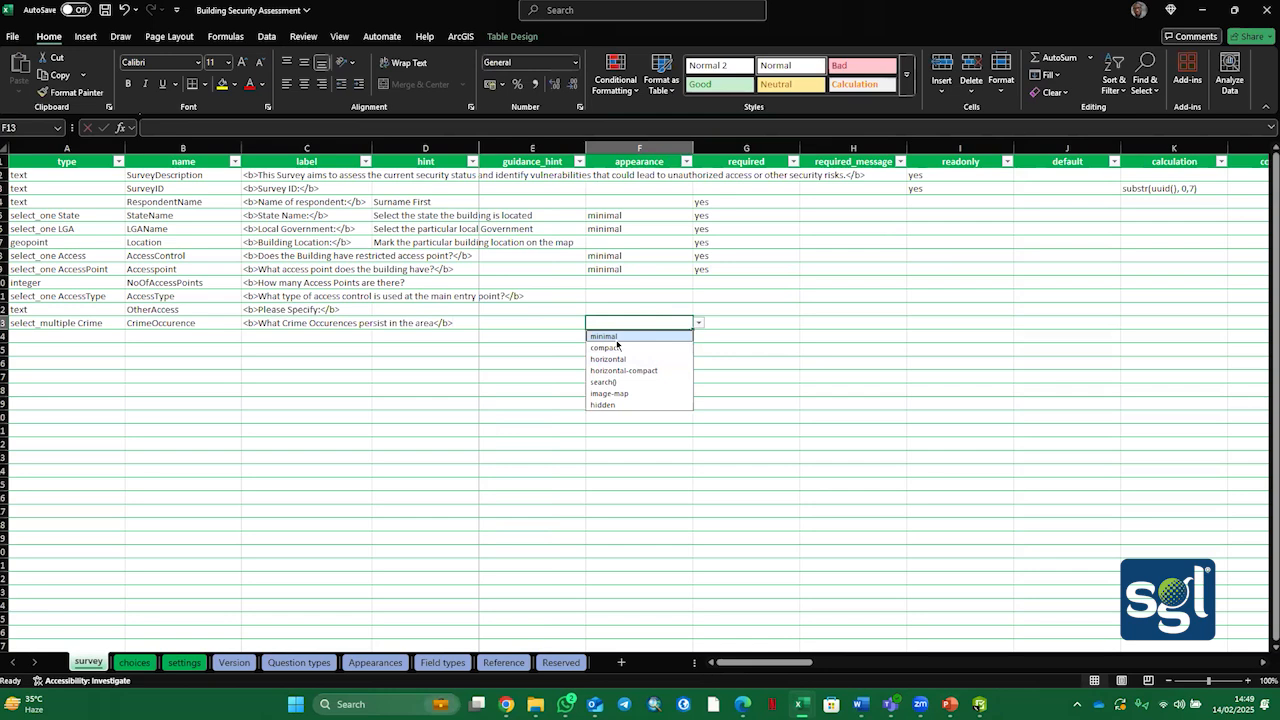
{"action": "left_click", "coordinate": [616, 340]}
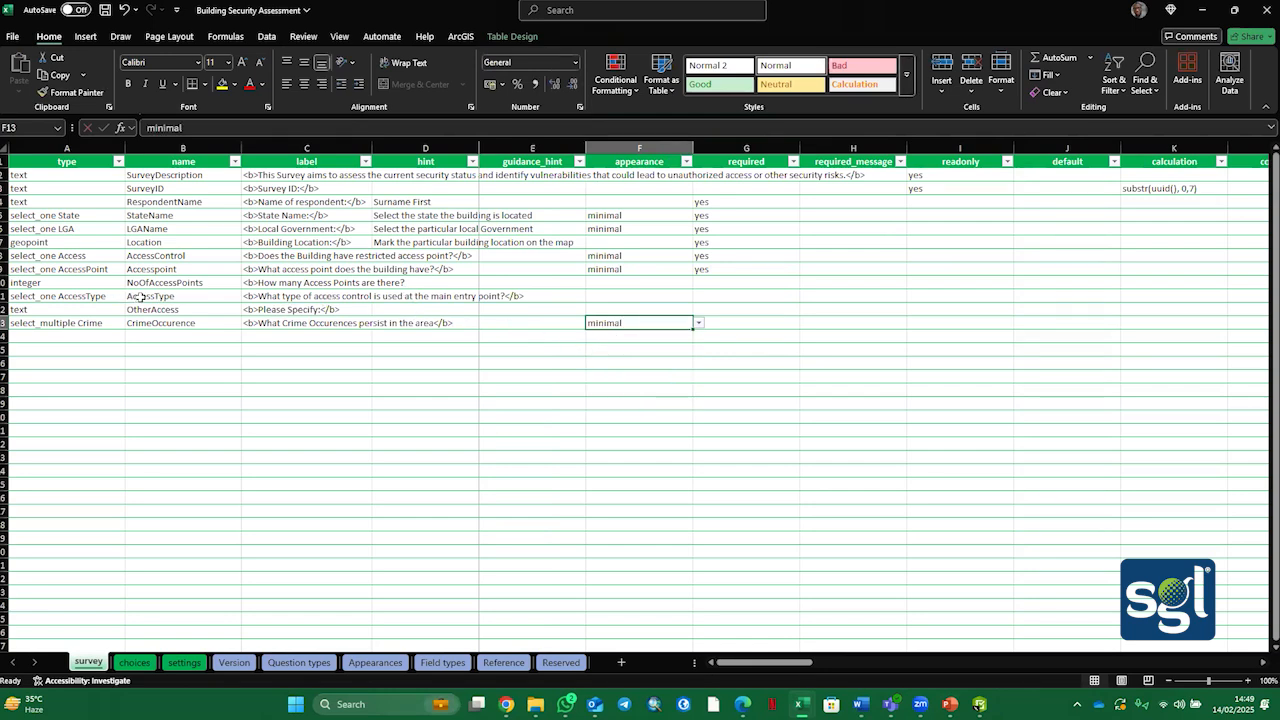
{"action": "left_click", "coordinate": [638, 296]}
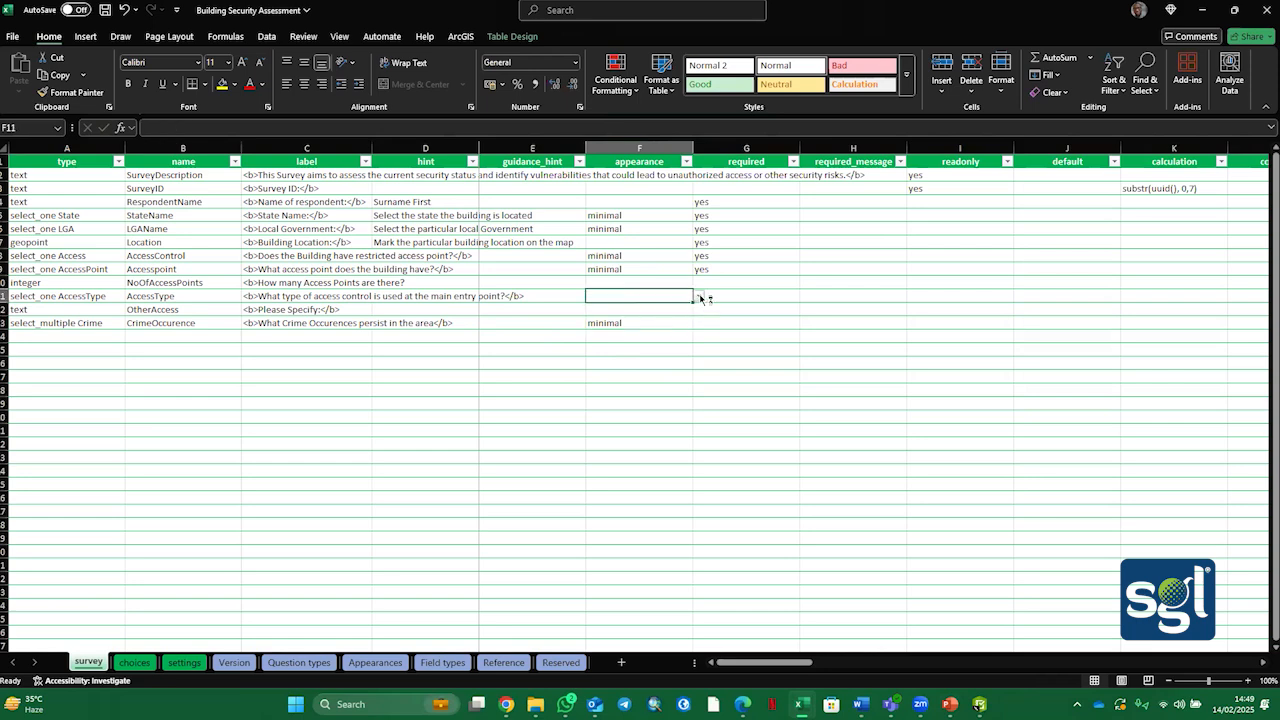
{"action": "left_click", "coordinate": [701, 298]}
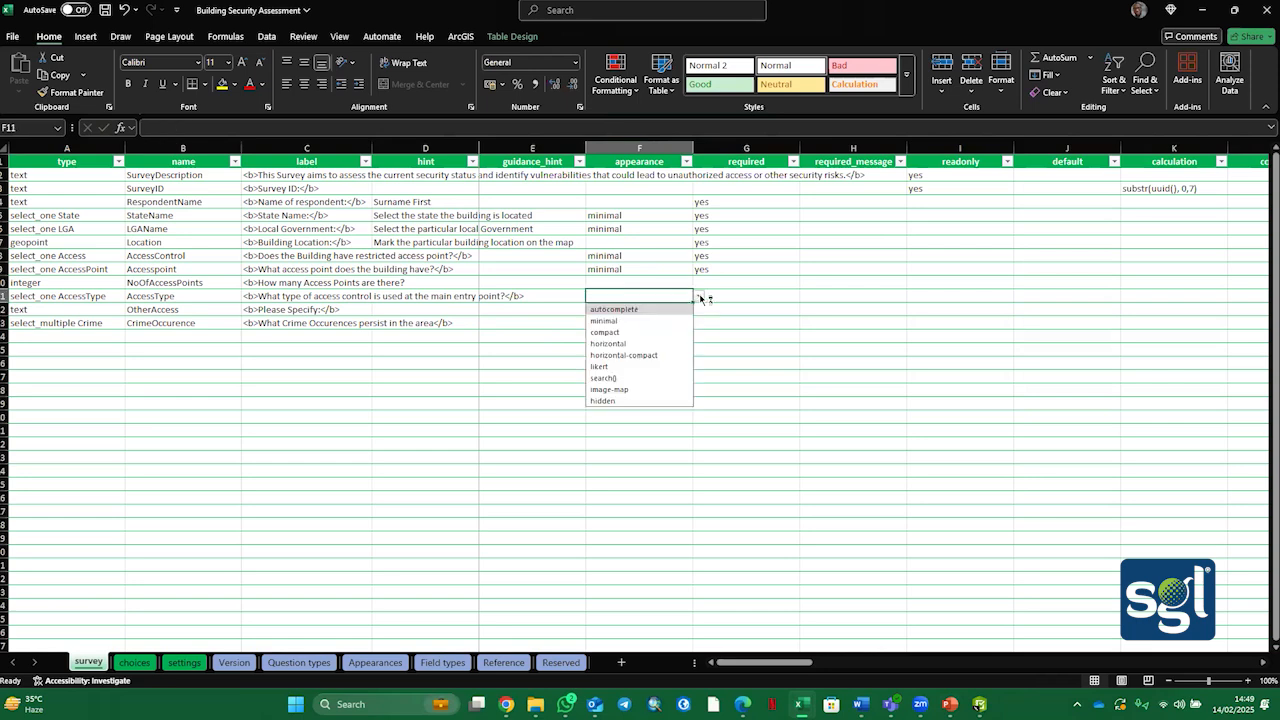
{"action": "left_click", "coordinate": [621, 307]}
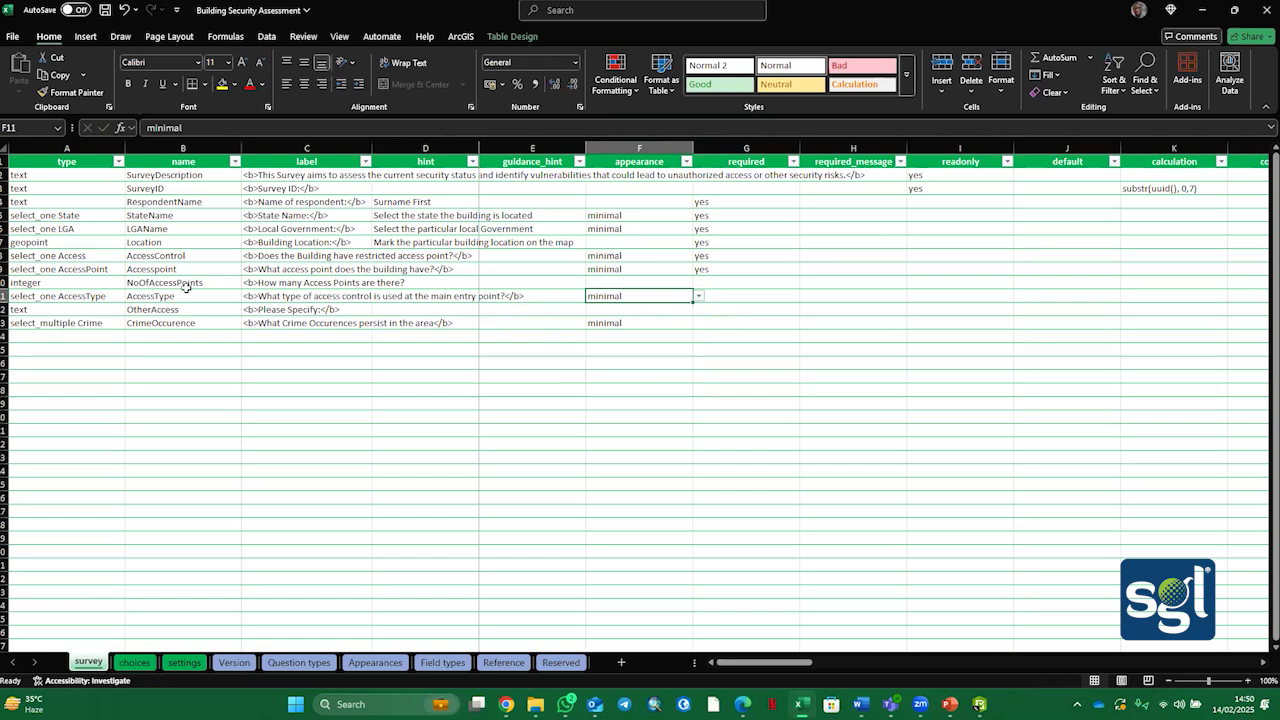
Step: Set required to yes for the CrimeOccurence, OtherAccess, AccessType and NoOfAccessPoints questions
{"action": "left_click", "coordinate": [791, 324]}
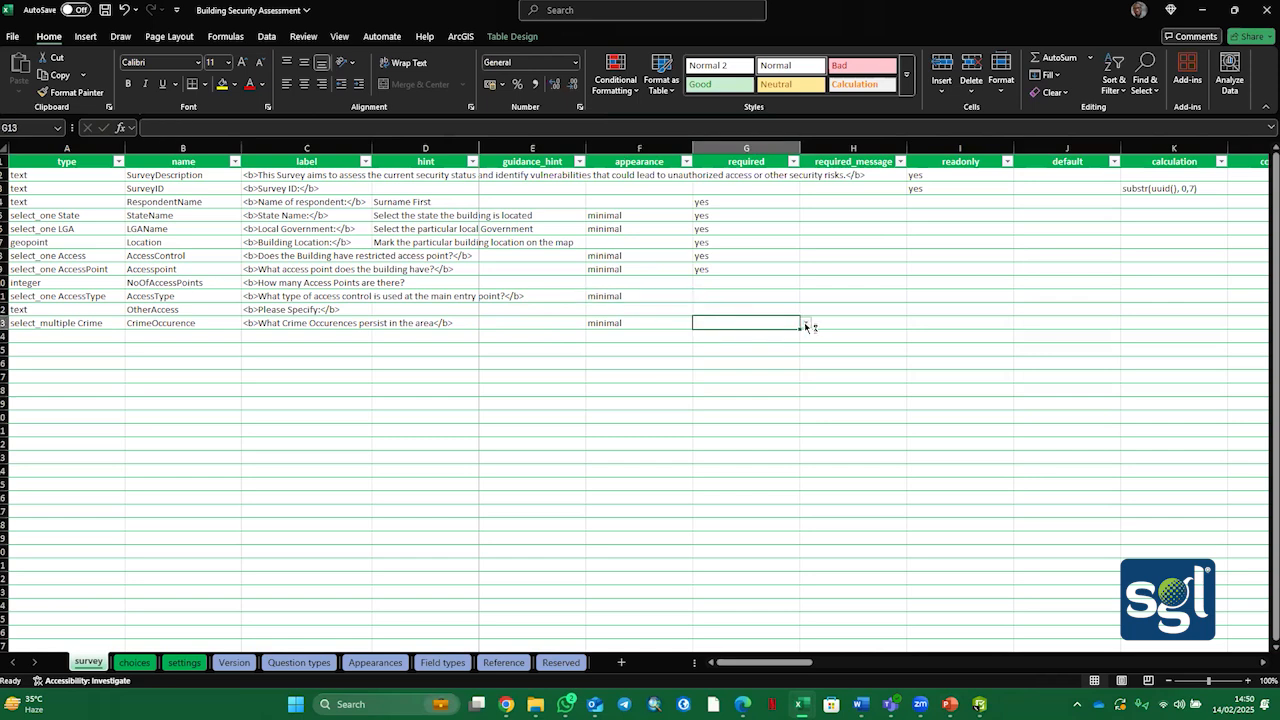
{"action": "left_click", "coordinate": [805, 323]}
{"action": "left_click", "coordinate": [748, 341]}
{"action": "left_click", "coordinate": [758, 308]}
{"action": "left_click", "coordinate": [805, 309]}
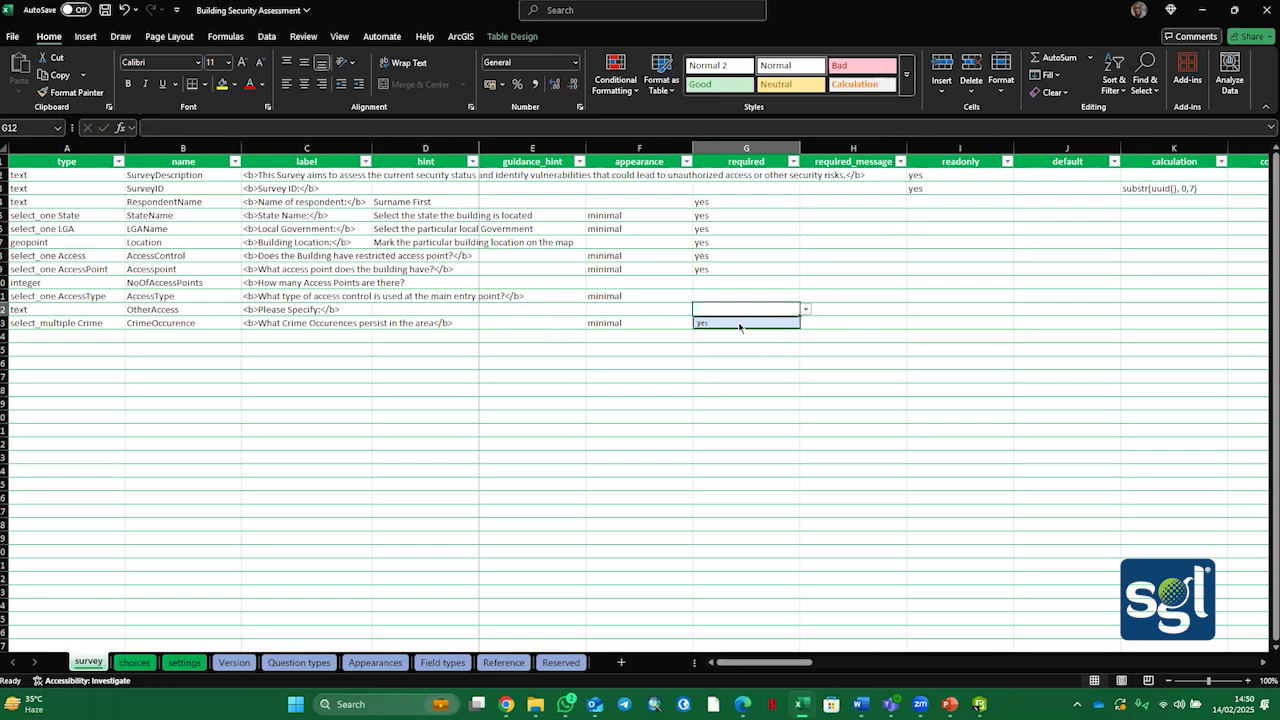
{"action": "left_click", "coordinate": [740, 323]}
{"action": "left_click", "coordinate": [722, 298]}
{"action": "left_click", "coordinate": [806, 296]}
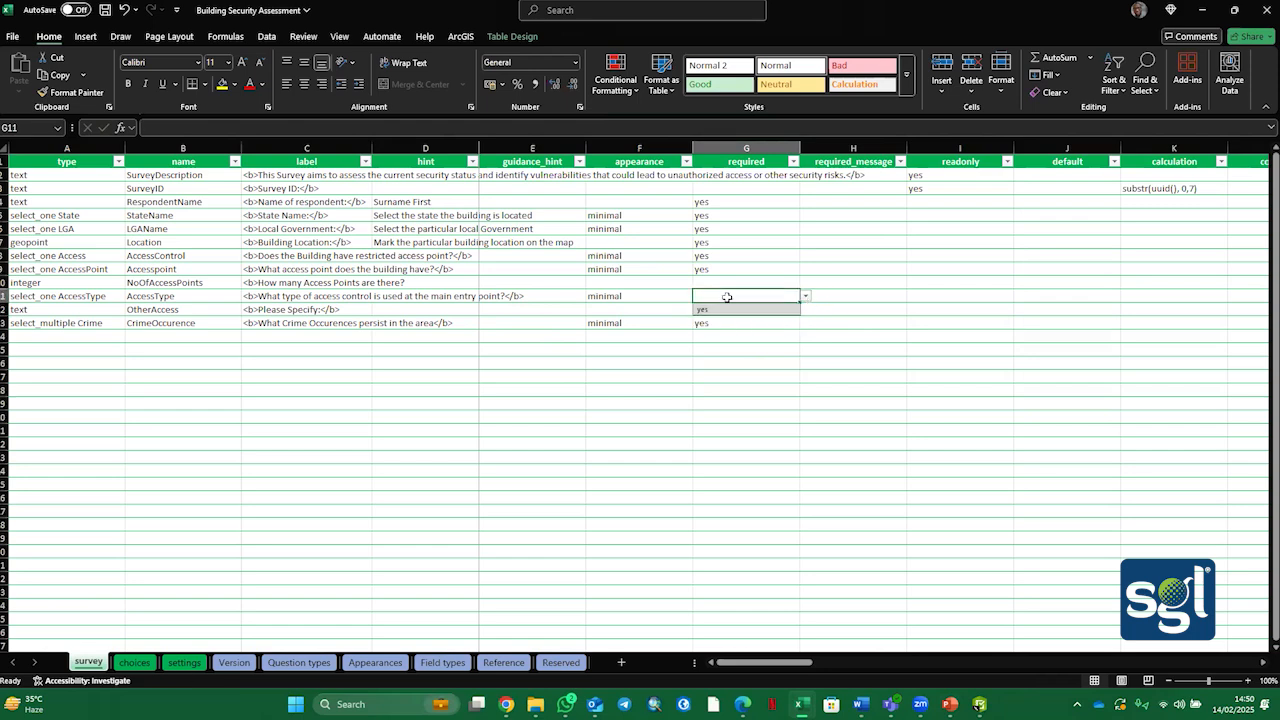
{"action": "left_click", "coordinate": [722, 309]}
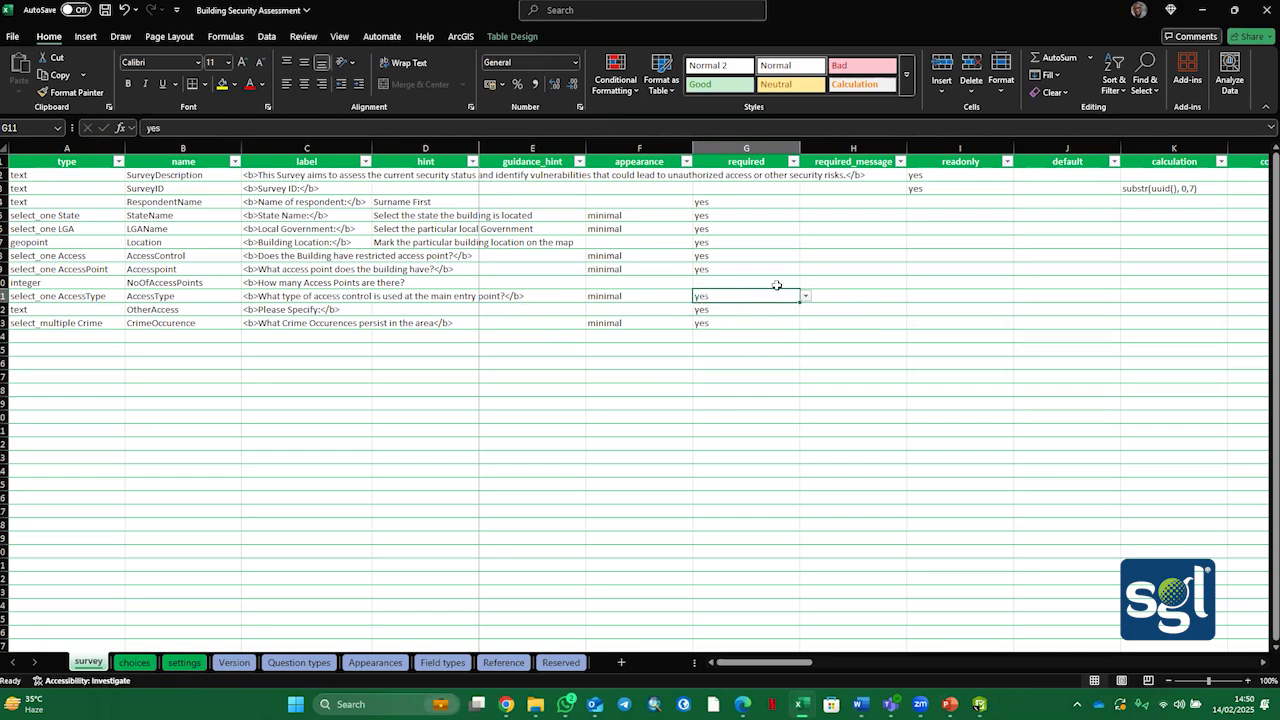
{"action": "left_click", "coordinate": [782, 285]}
{"action": "left_click", "coordinate": [807, 284]}
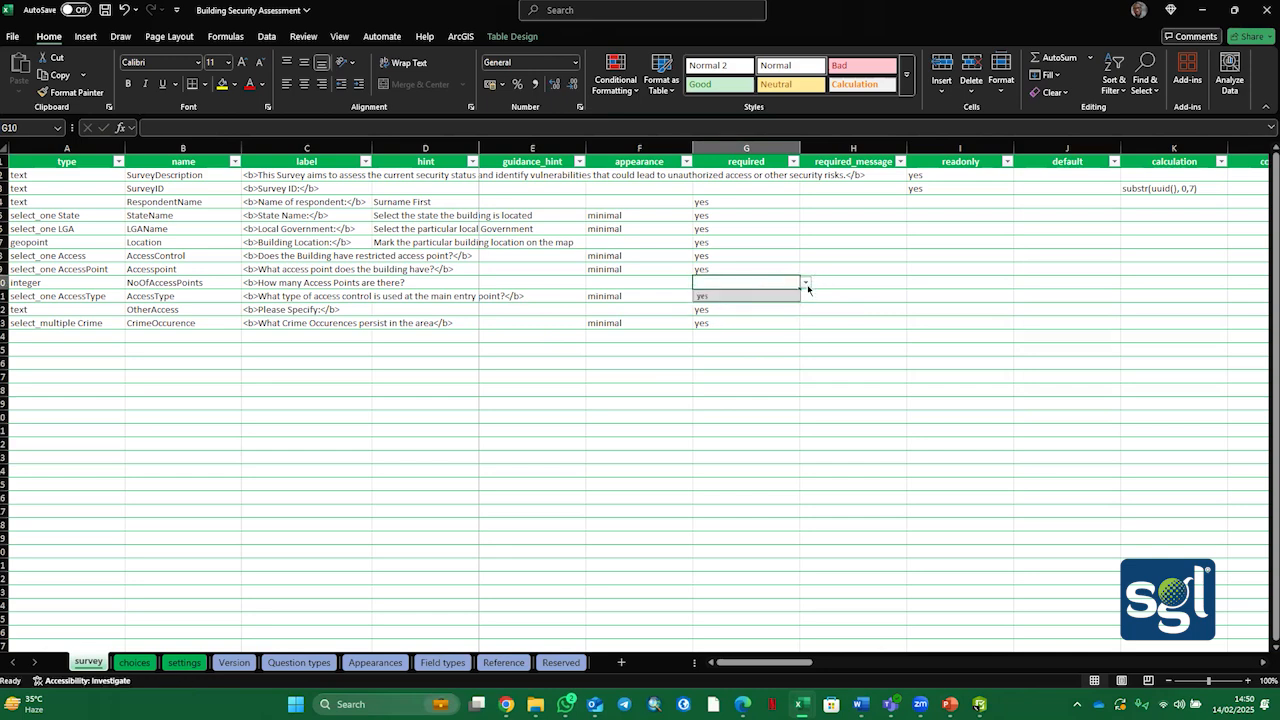
{"action": "left_click", "coordinate": [745, 297]}
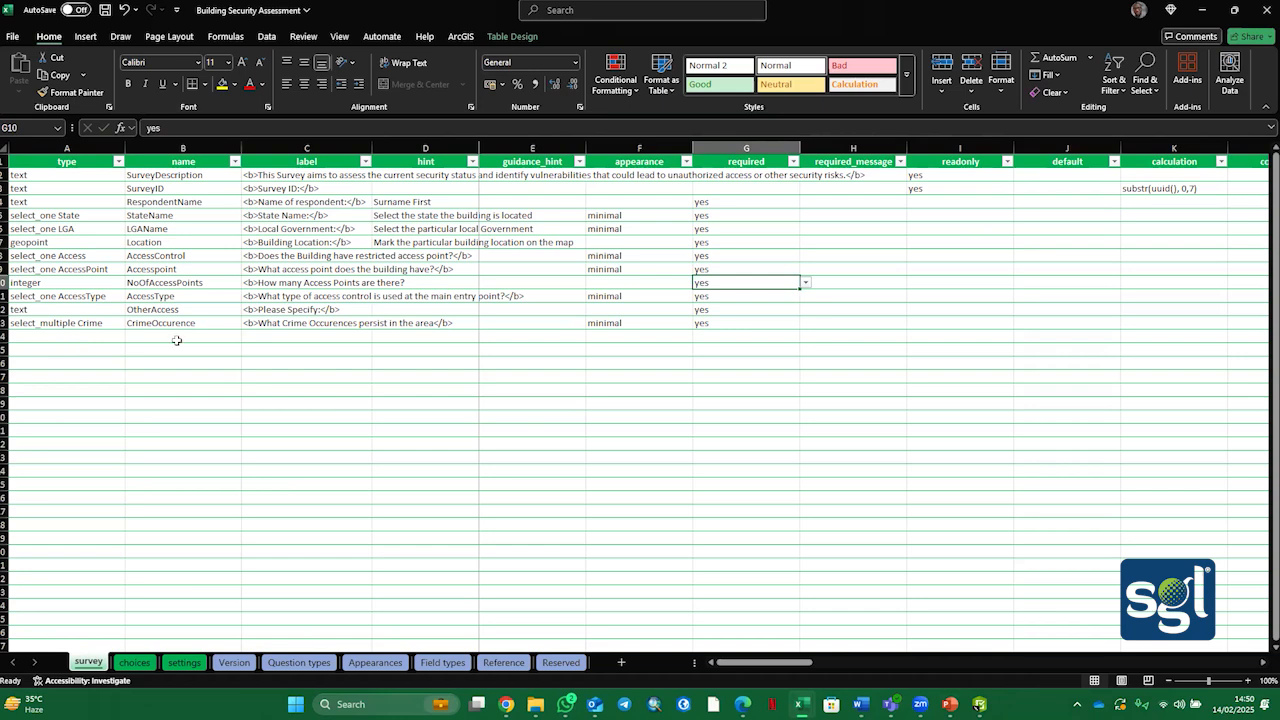
Step: Add a text question named OtherCrime in the row below CrimeOccurence
{"action": "left_click", "coordinate": [58, 336]}
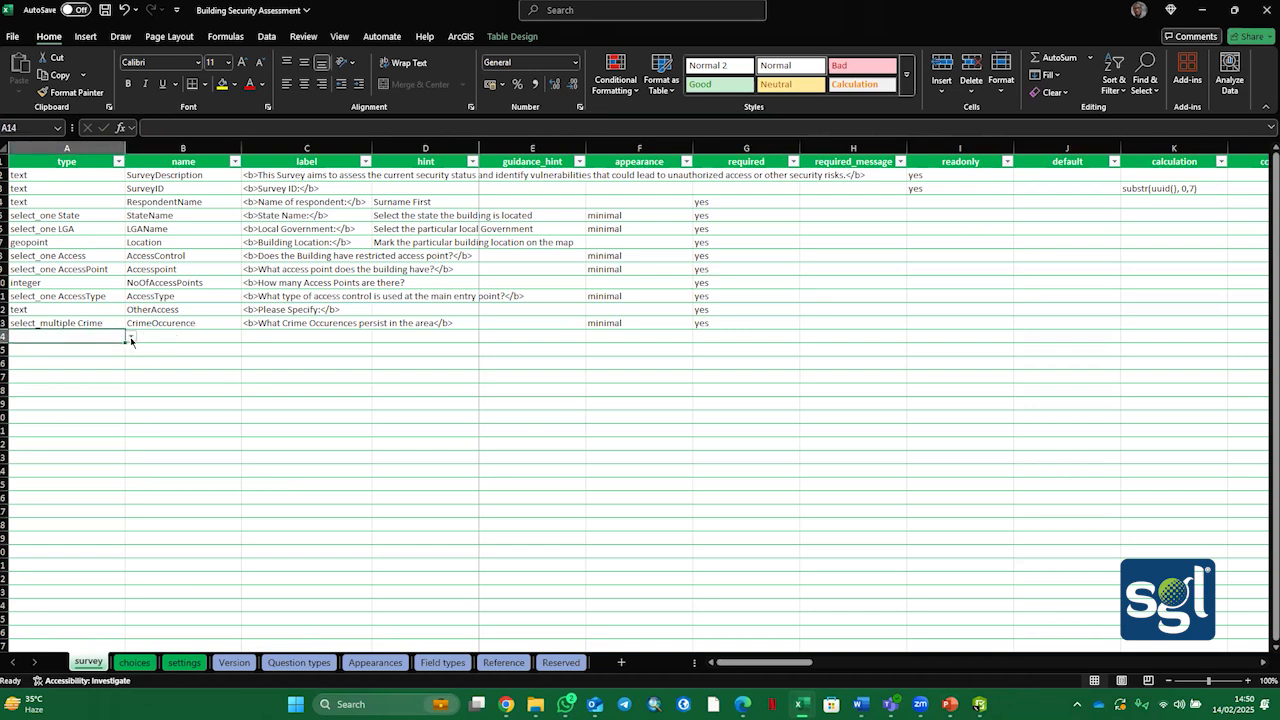
{"action": "left_click", "coordinate": [130, 340]}
{"action": "scroll", "coordinate": [77, 380], "scroll_direction": "down", "scroll_amount": 3}
{"action": "left_click", "coordinate": [25, 345]}
{"action": "left_click", "coordinate": [194, 335]}
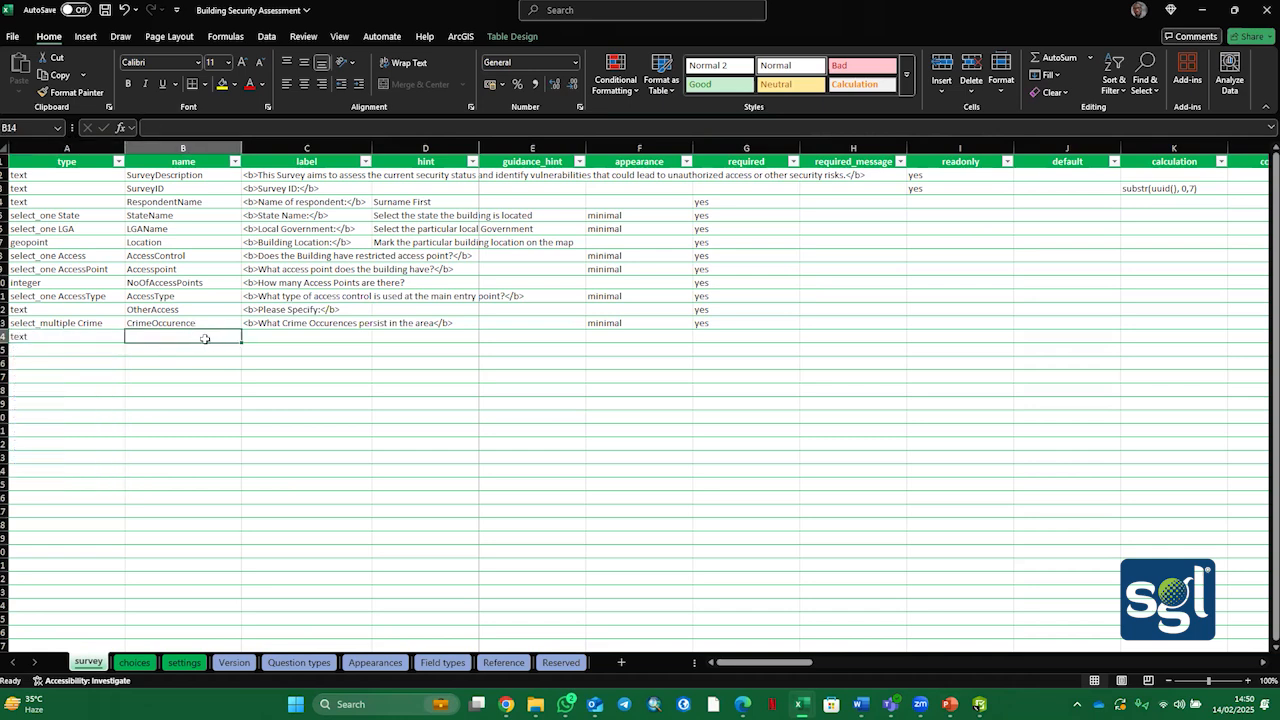
{"action": "type", "text": "Other"}
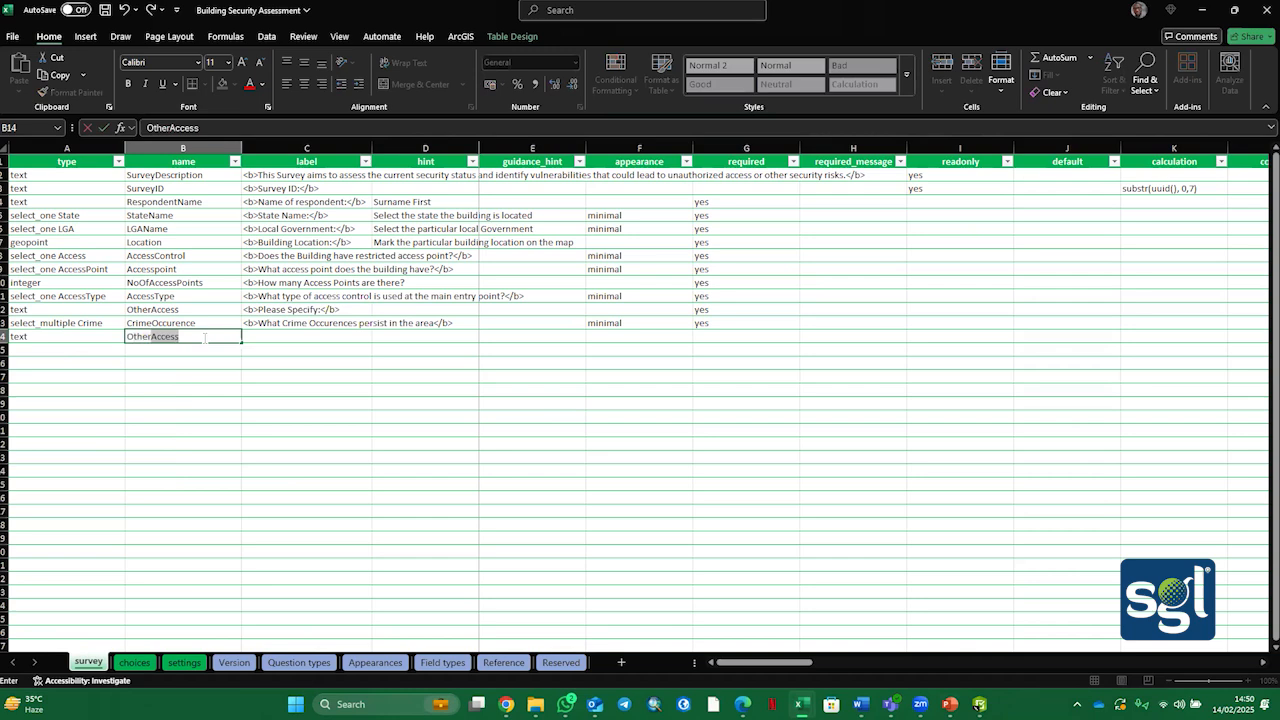
{"action": "type", "text": "Crime"}
Step: Enter "<b>Please Specify:</b>" as the label of the OtherCrime question
{"action": "left_click", "coordinate": [264, 339]}
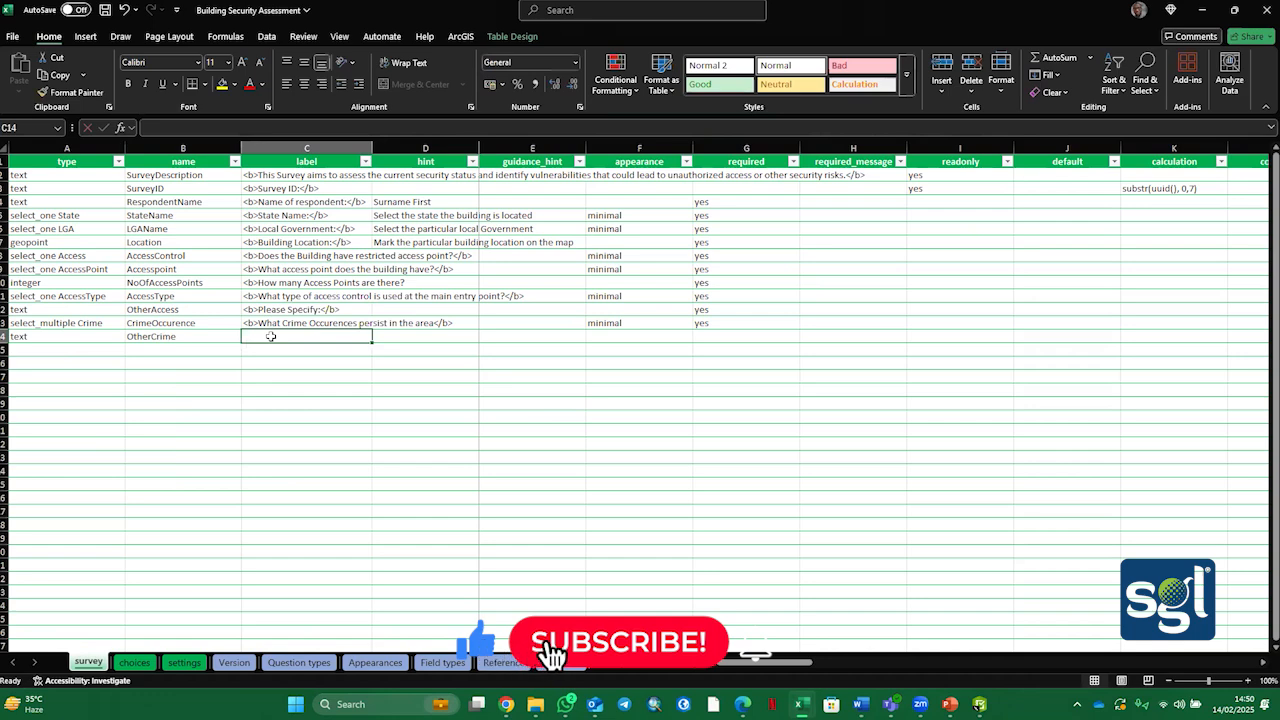
{"action": "type", "text": "<b"}
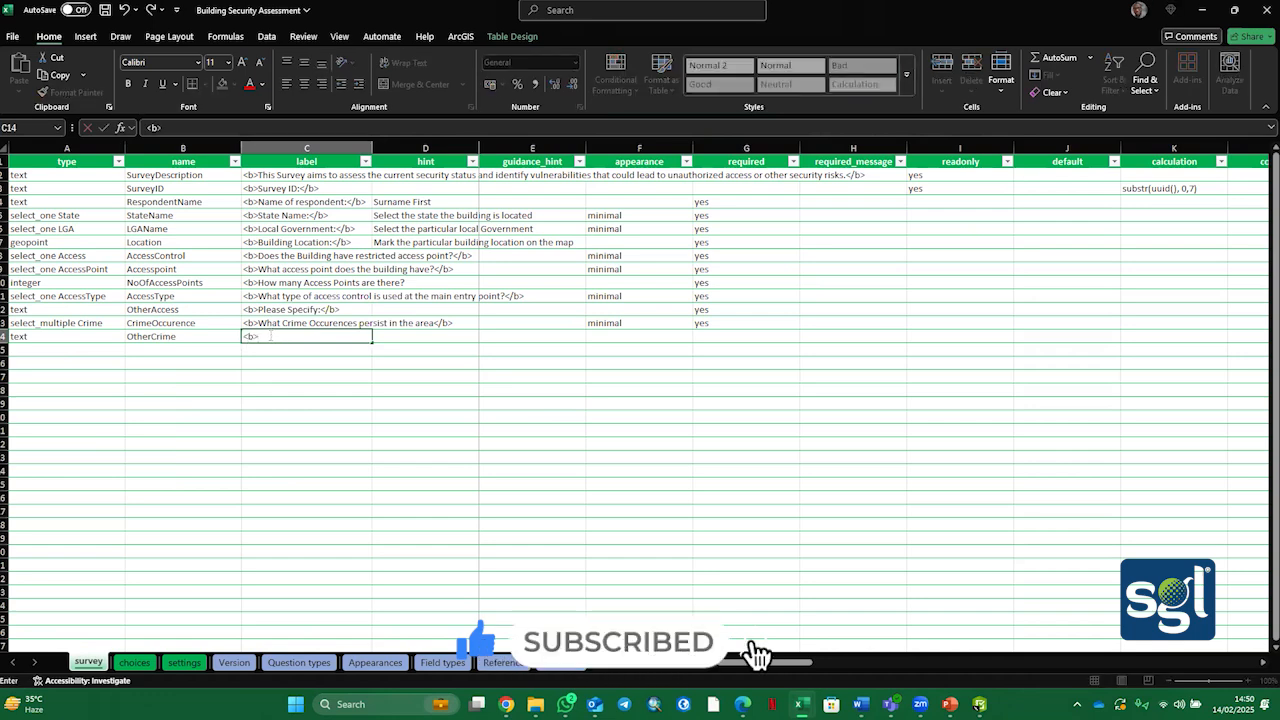
{"action": "type", "text": ">Plw"}
{"action": "key", "text": "BackSpace"}
{"action": "type", "text": "e"}
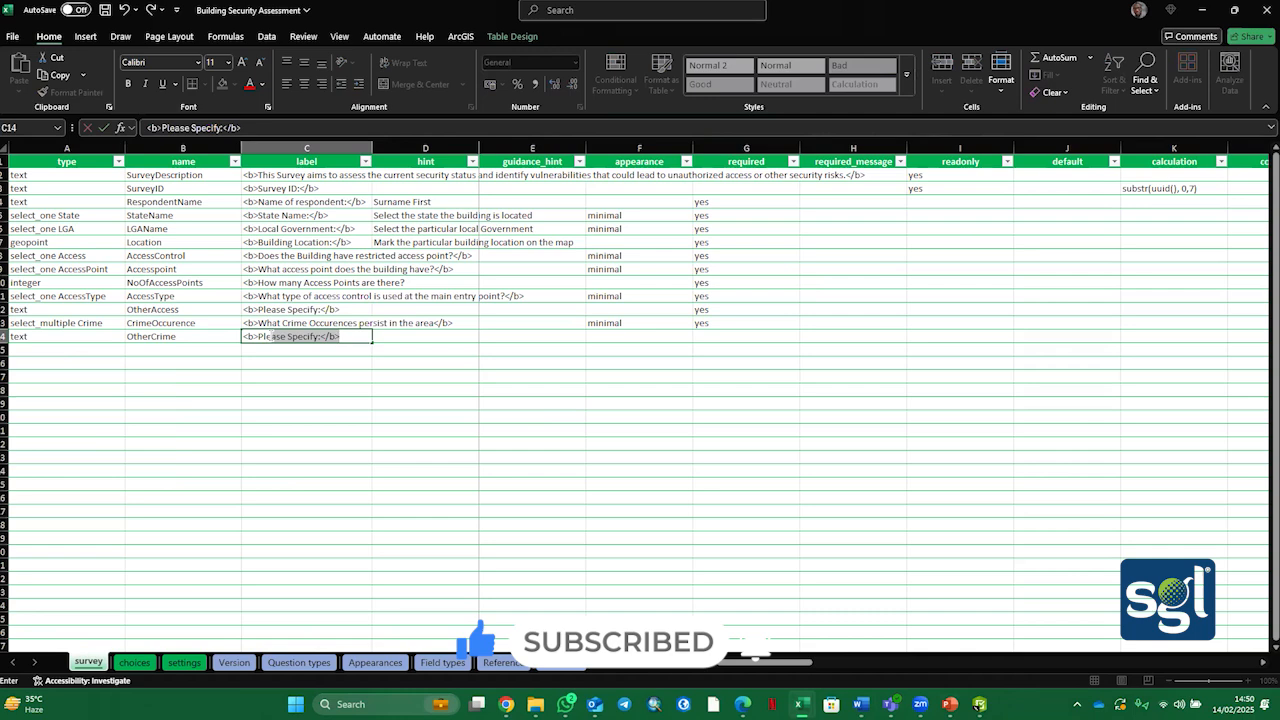
{"action": "key", "text": "Tab"}
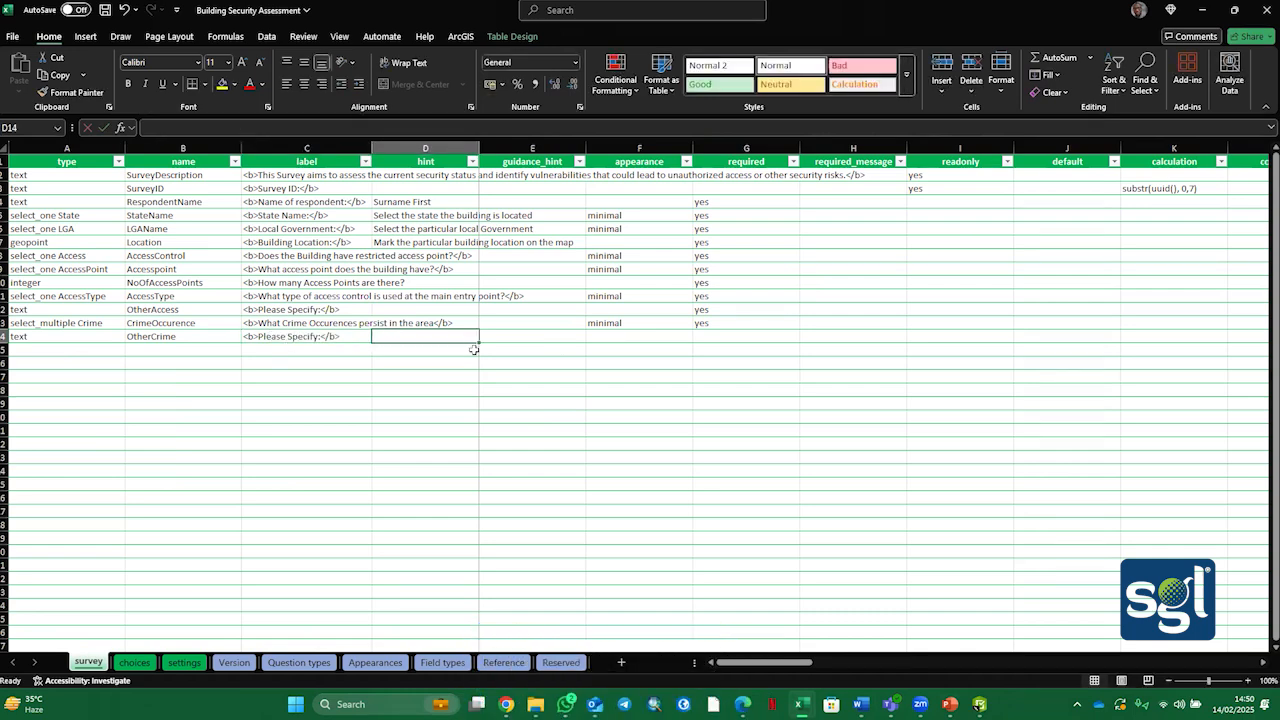
Step: Set required to yes for the OtherCrime question
{"action": "left_click", "coordinate": [650, 342]}
{"action": "left_click", "coordinate": [734, 335]}
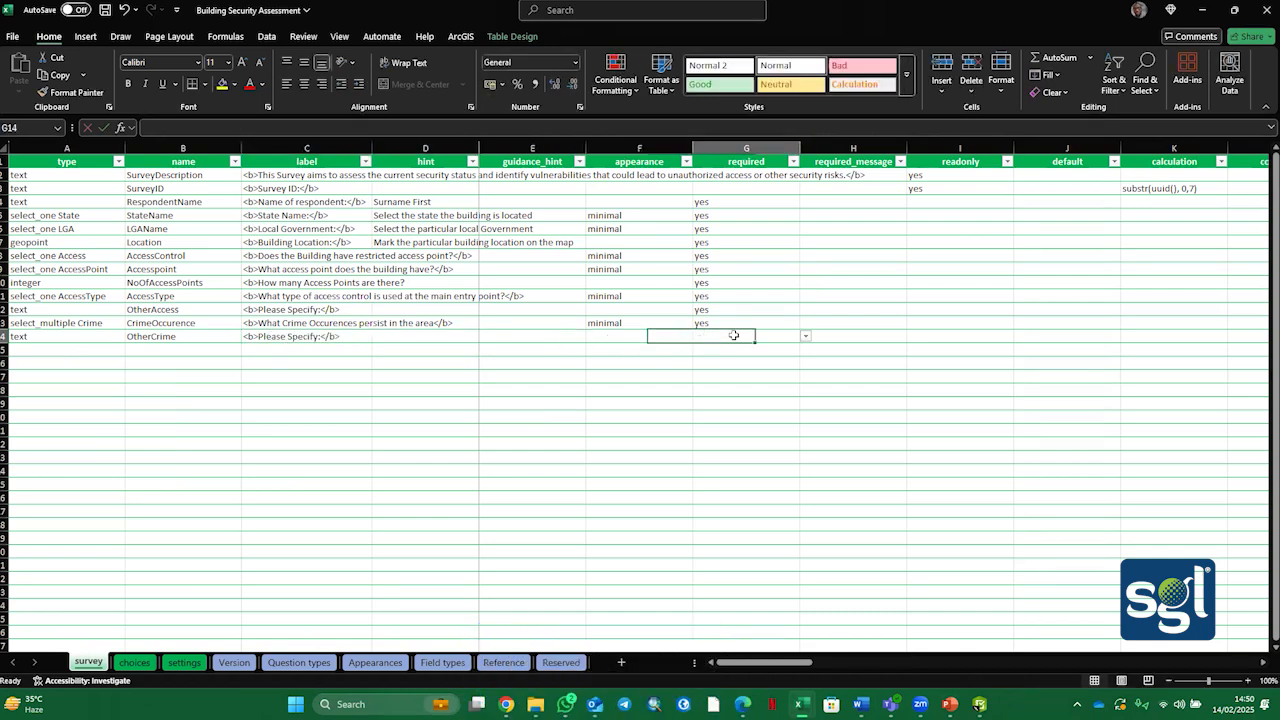
{"action": "left_click", "coordinate": [805, 336]}
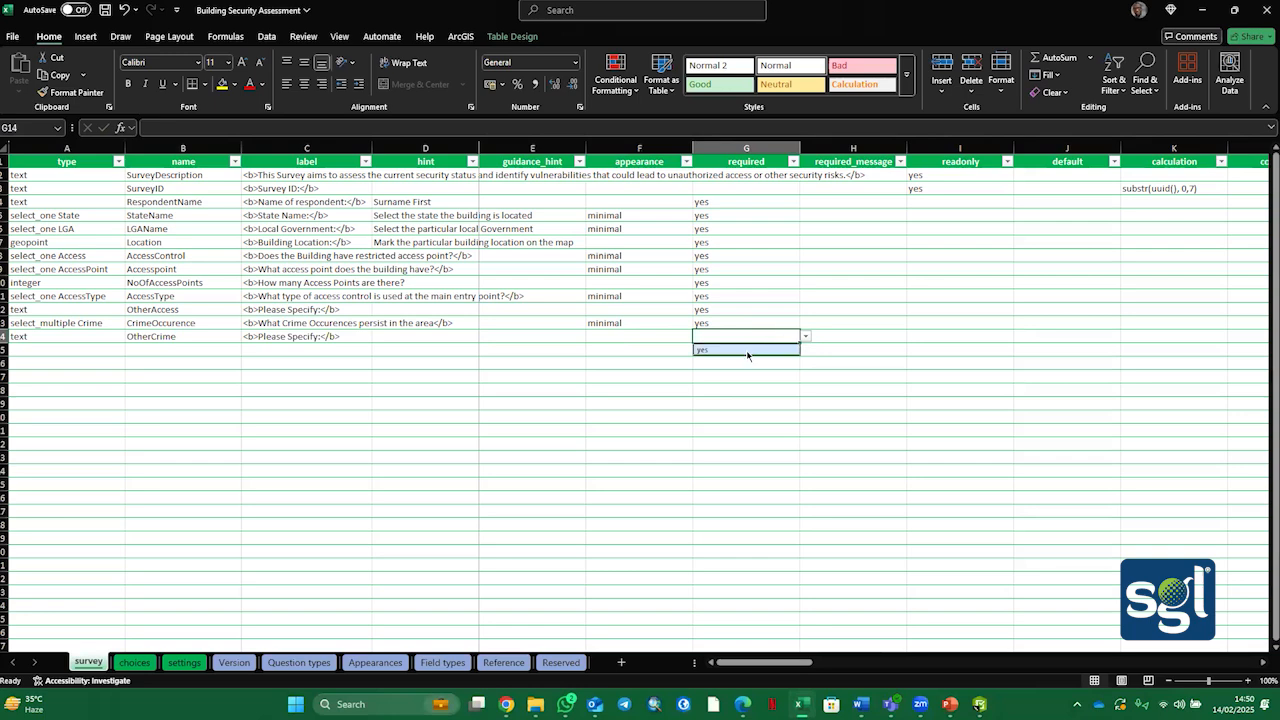
{"action": "left_click", "coordinate": [747, 350]}
Step: Set the OtherCrime question's relevant expression to ${CrimeOccurence}='OtherCrime' and save the workbook
{"action": "left_click_drag", "start_coordinate": [800, 663], "coordinate": [880, 672]}
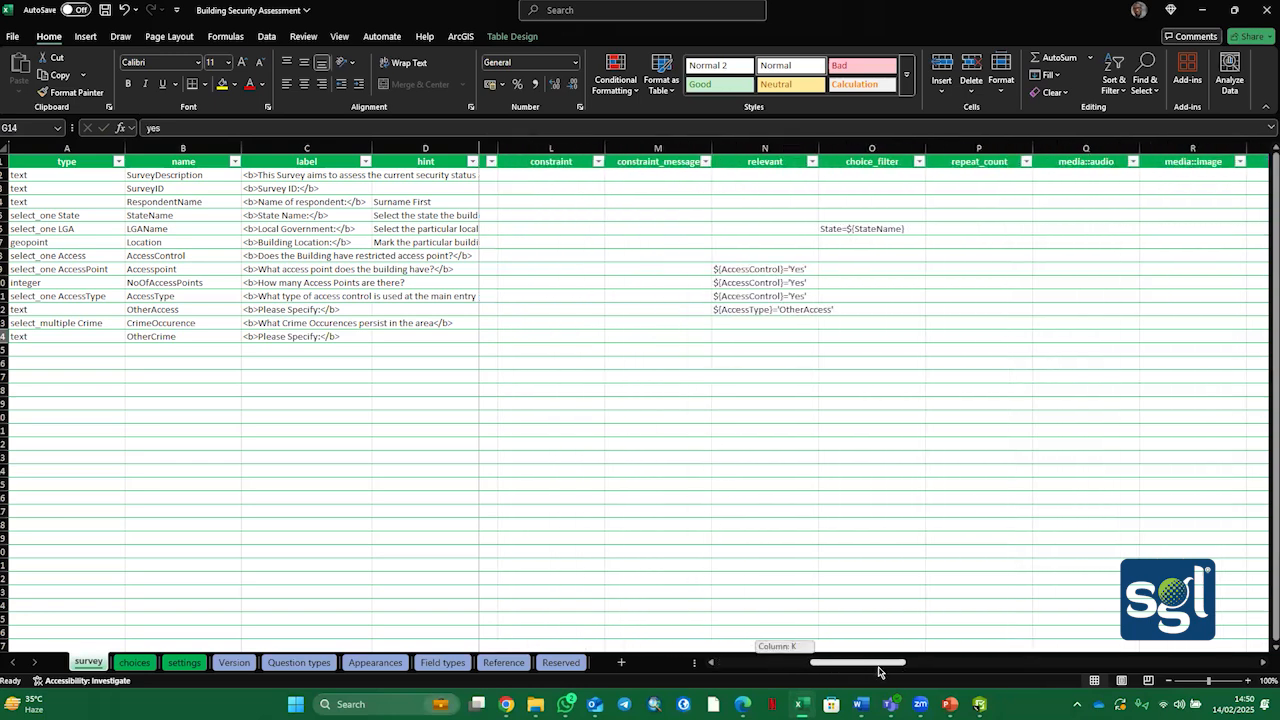
{"action": "left_click", "coordinate": [744, 336]}
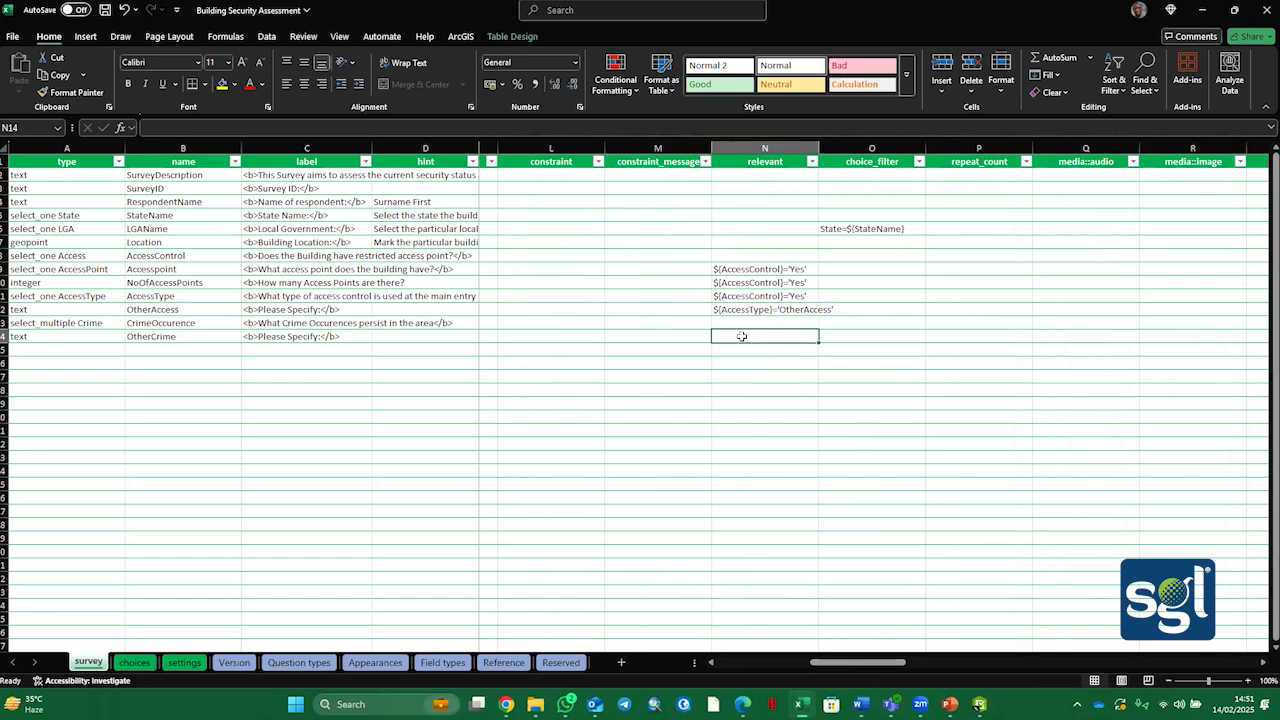
{"action": "type", "text": "$"}
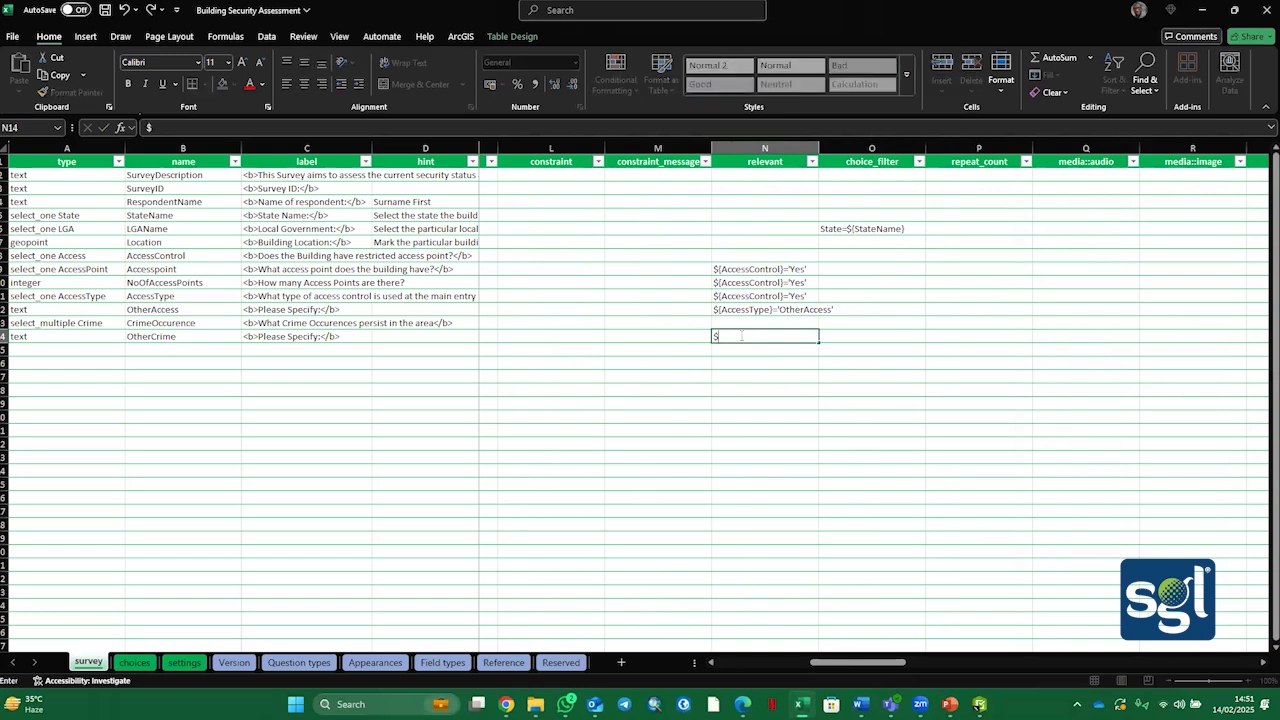
{"action": "type", "text": "("}
{"action": "type", "text": "Crim"}
{"action": "type", "text": "eOccure"}
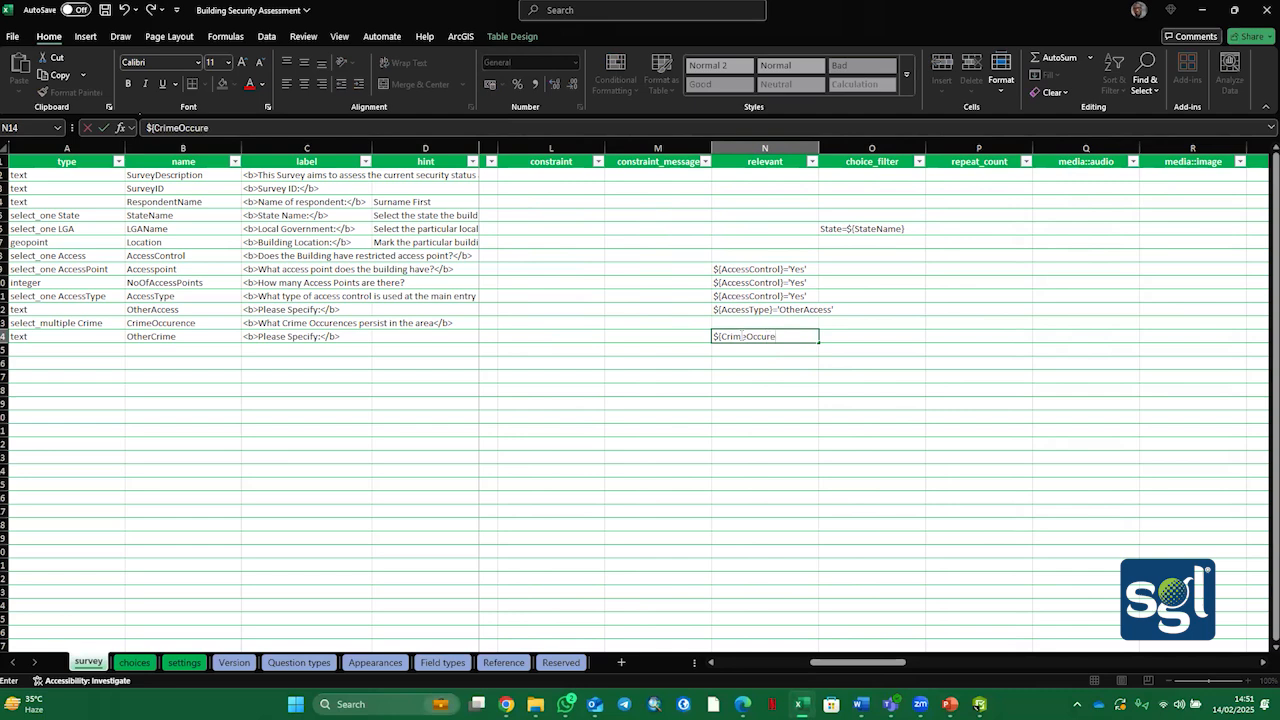
{"action": "type", "text": "n"}
{"action": "type", "text": "ce)"}
{"action": "type", "text": "O"}
{"action": "type", "text": "ther"}
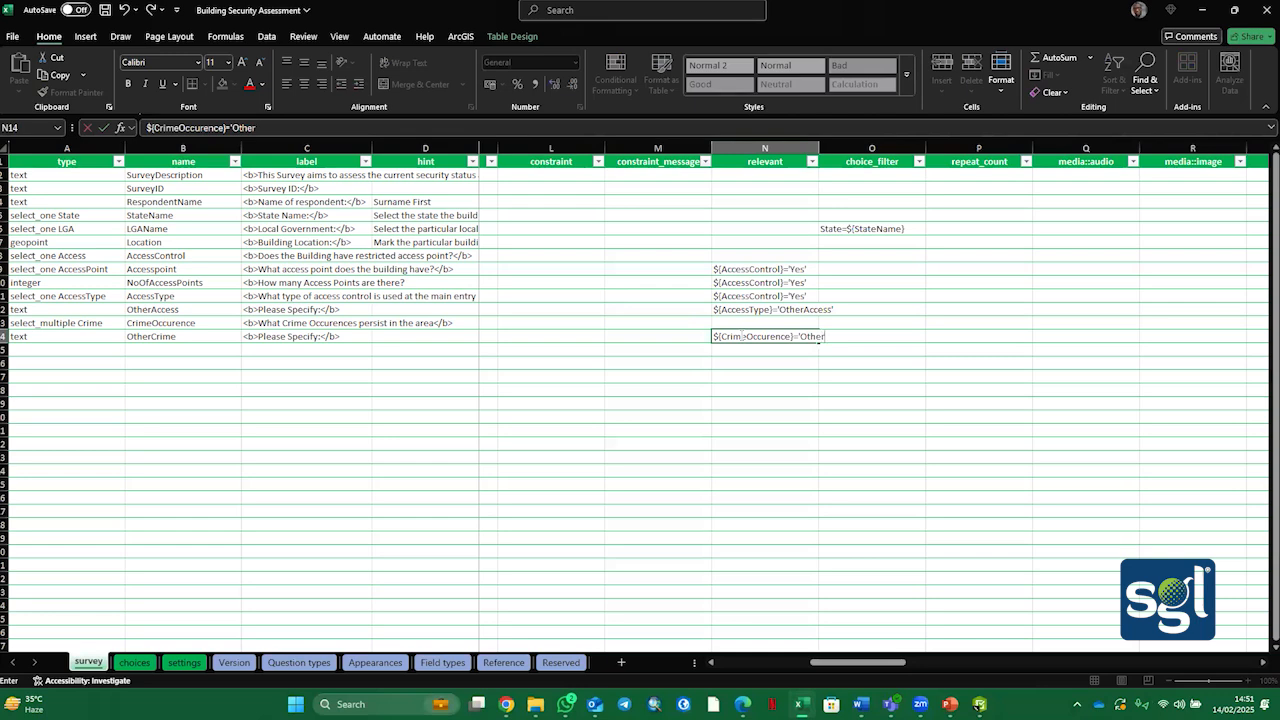
{"action": "type", "text": "Crime"}
{"action": "key", "text": "ctrl+s"}
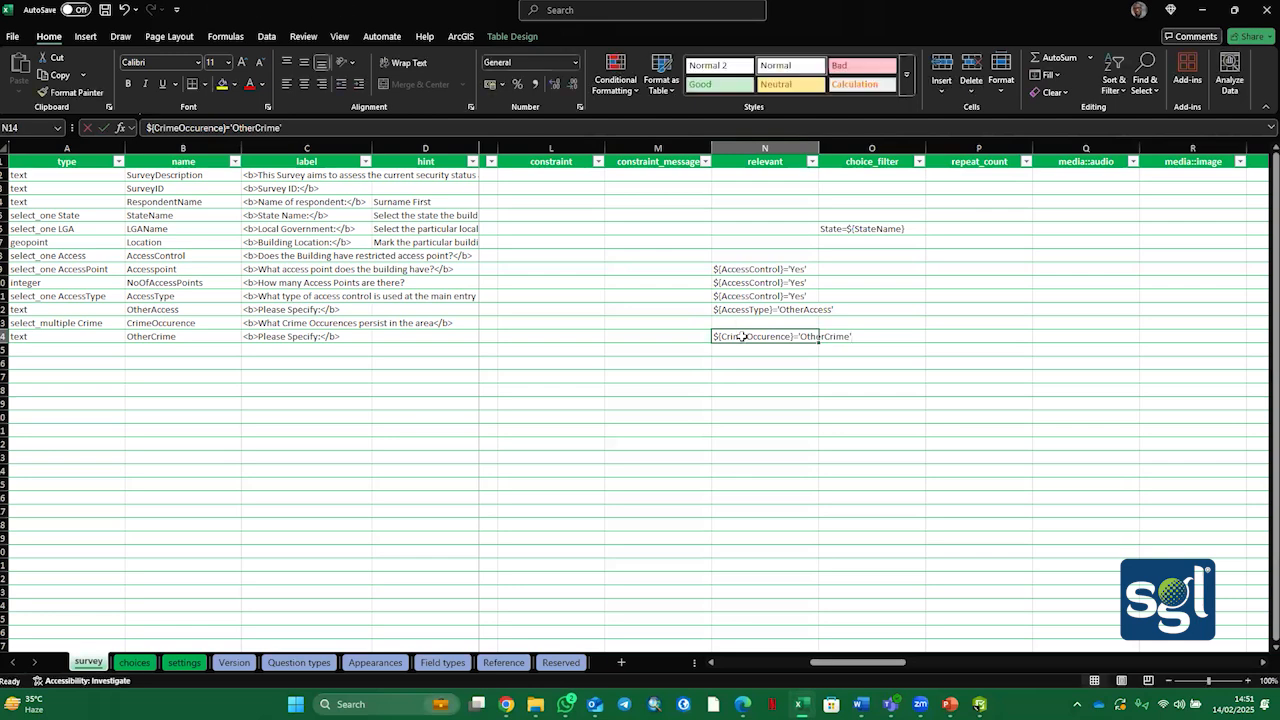
Step: Switch to ArcGIS Survey123 Connect and test the crime occurrence question by selecting Burglary, Robbery, Vandalisim and Assault, clearing all four again
{"action": "left_click", "coordinate": [979, 704]}
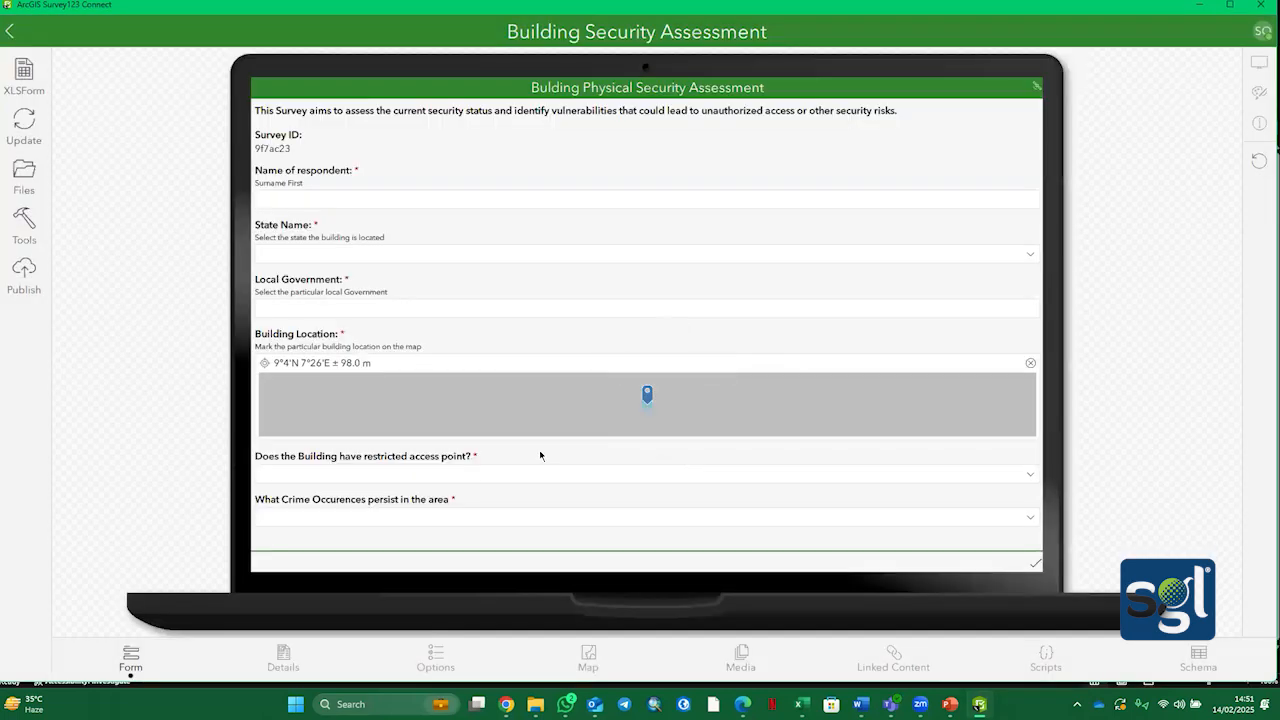
{"action": "left_click", "coordinate": [474, 524]}
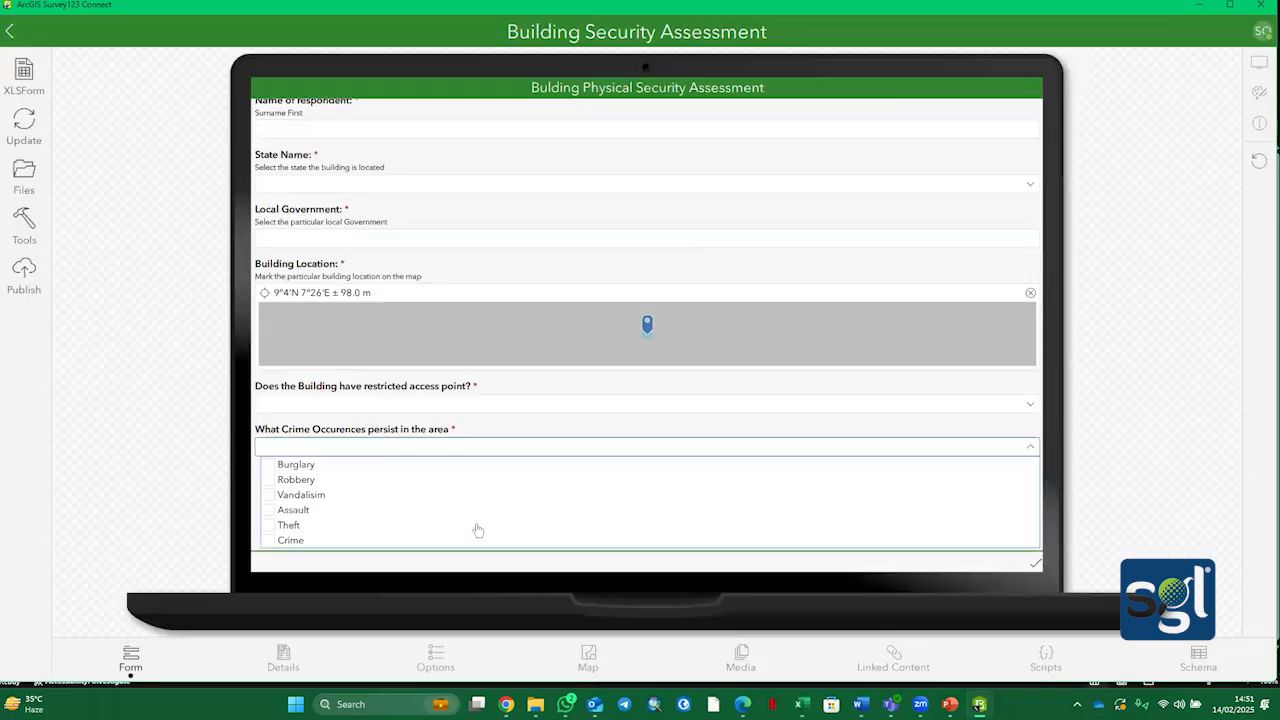
{"action": "left_click", "coordinate": [283, 466]}
{"action": "left_click", "coordinate": [274, 493]}
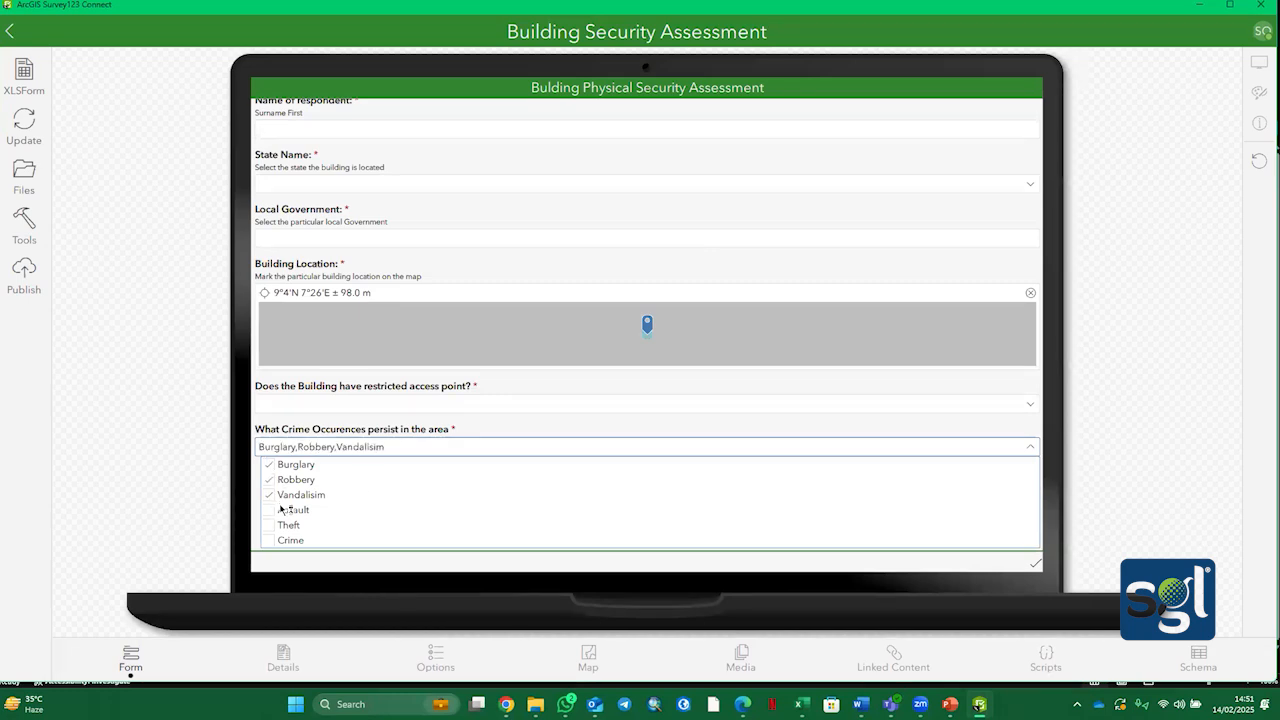
{"action": "left_click", "coordinate": [271, 510]}
{"action": "left_click", "coordinate": [267, 466]}
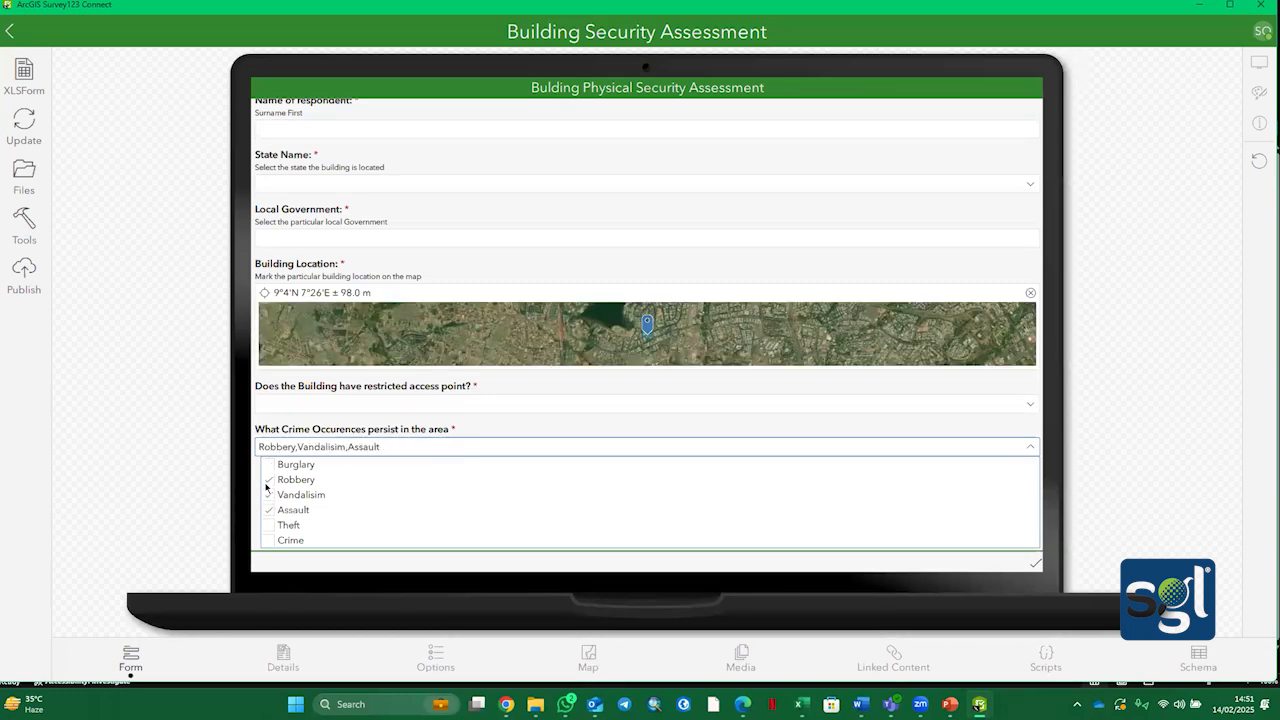
{"action": "left_click", "coordinate": [267, 481]}
{"action": "left_click", "coordinate": [269, 495]}
{"action": "left_click", "coordinate": [271, 511]}
Step: Test the follow-up question in the form preview by selecting the Crime option, and return to Excel
{"action": "scroll", "coordinate": [304, 514], "scroll_direction": "down", "scroll_amount": 1}
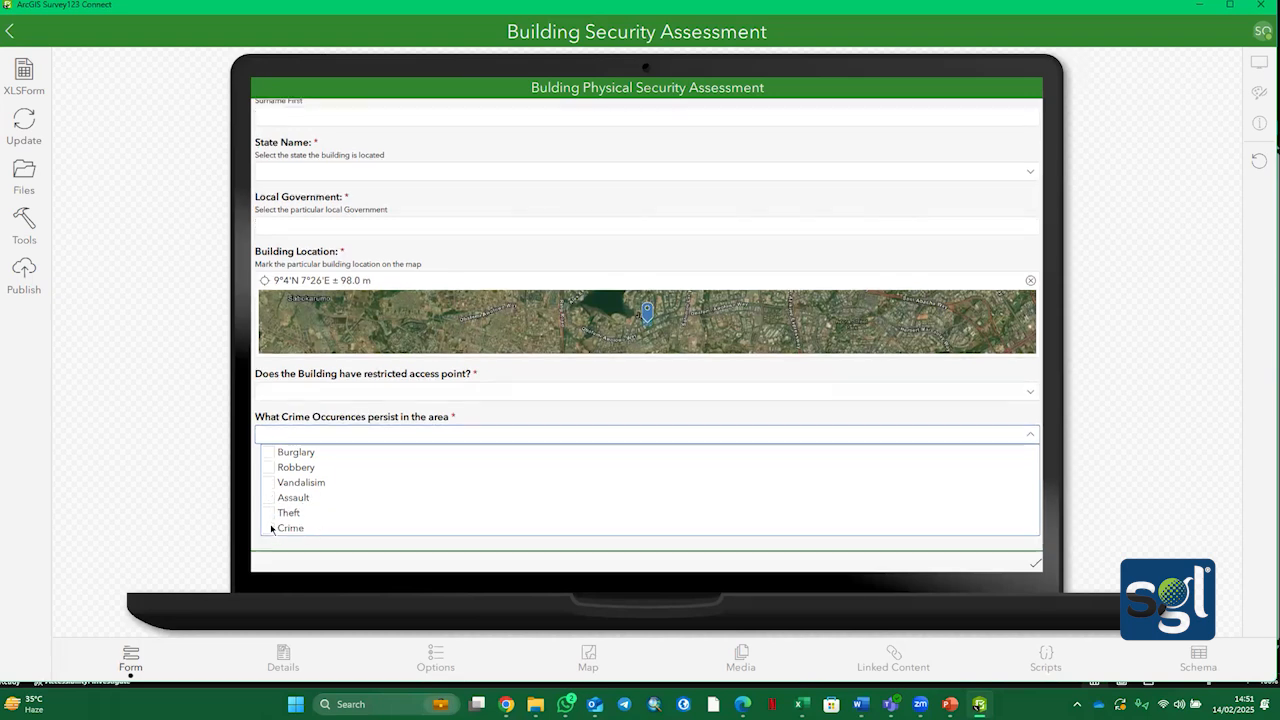
{"action": "left_click", "coordinate": [270, 528]}
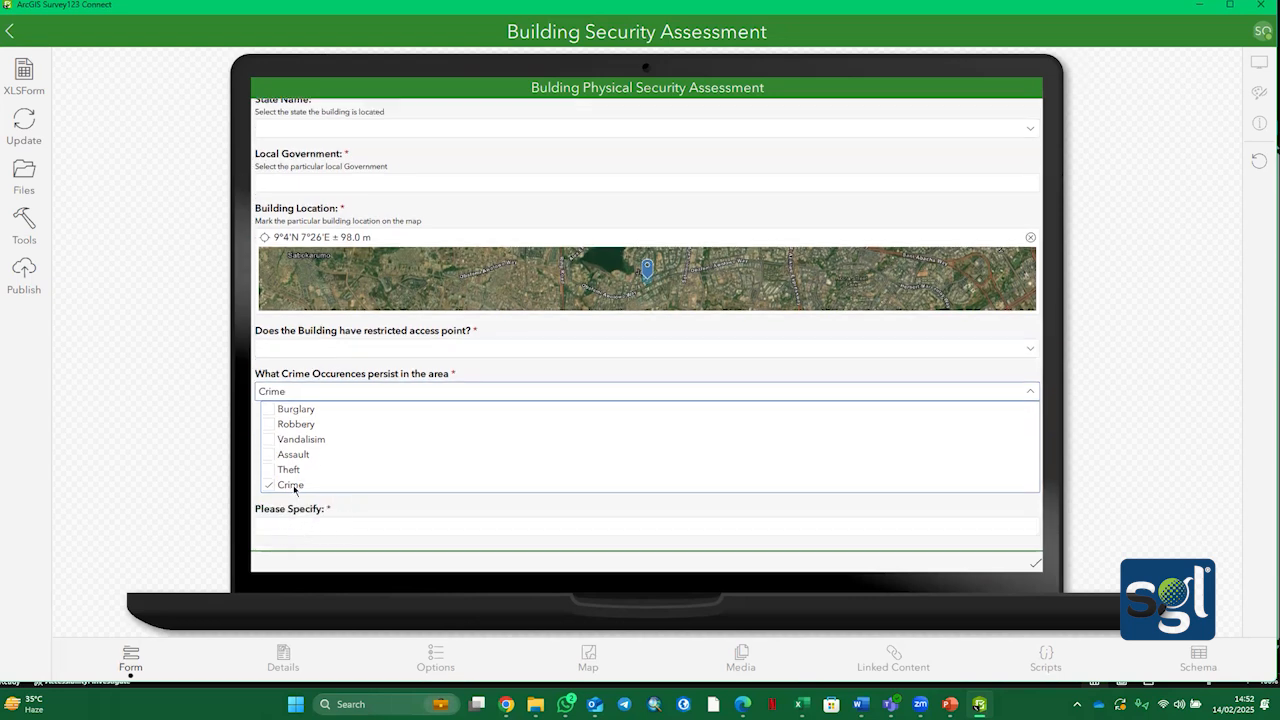
{"action": "left_click", "coordinate": [1199, 5]}
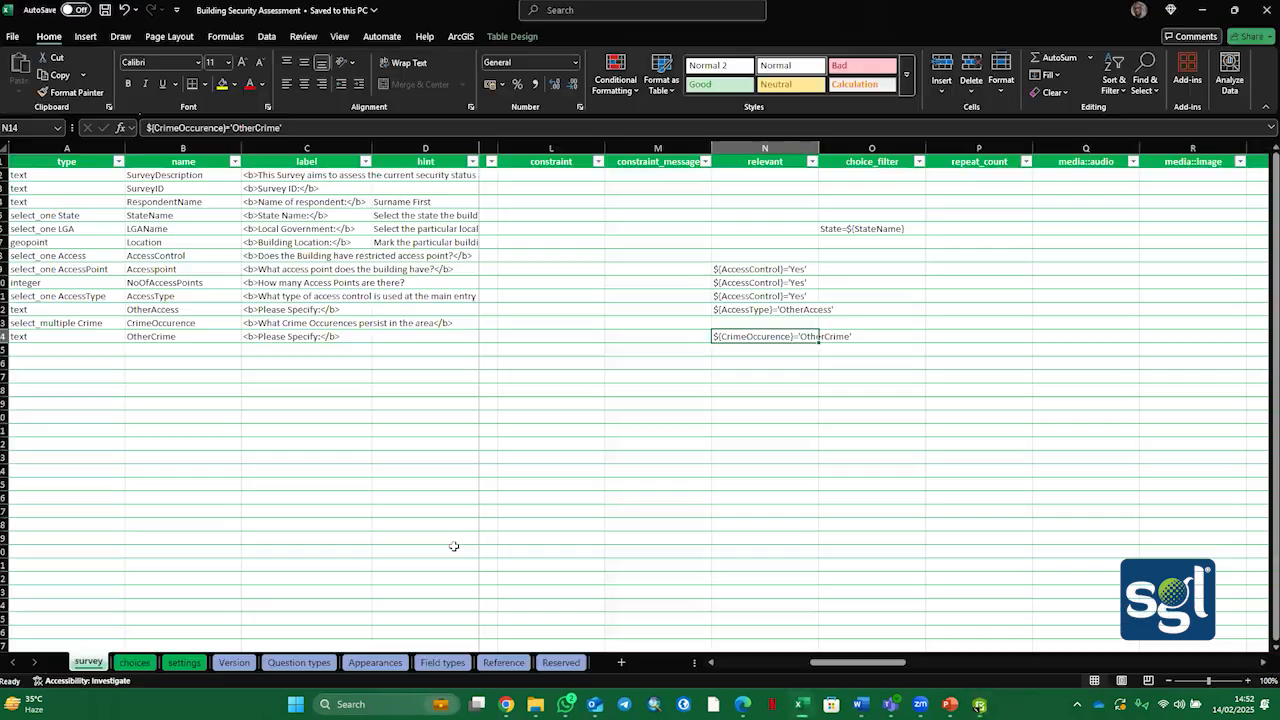
Step: On the choices sheet, change the label of the OtherCrime choice to Other and save the workbook
{"action": "left_click", "coordinate": [135, 662]}
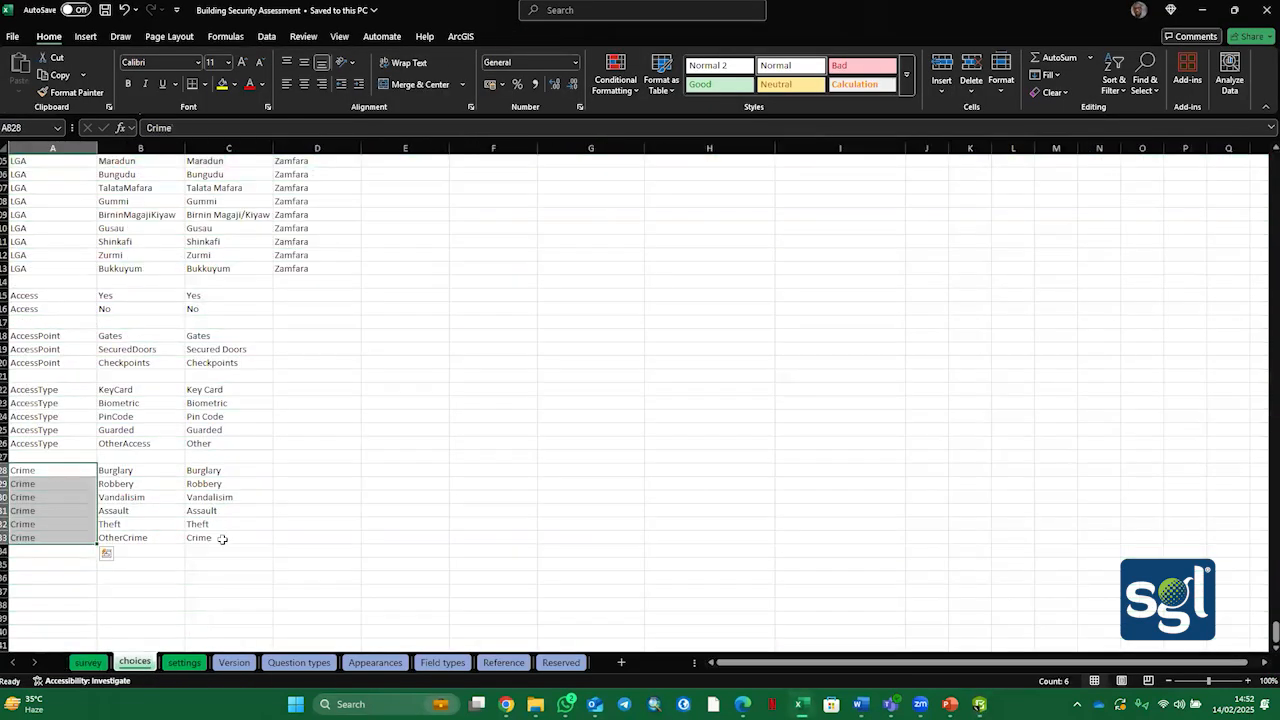
{"action": "left_click", "coordinate": [222, 539]}
{"action": "type", "text": "Othe"}
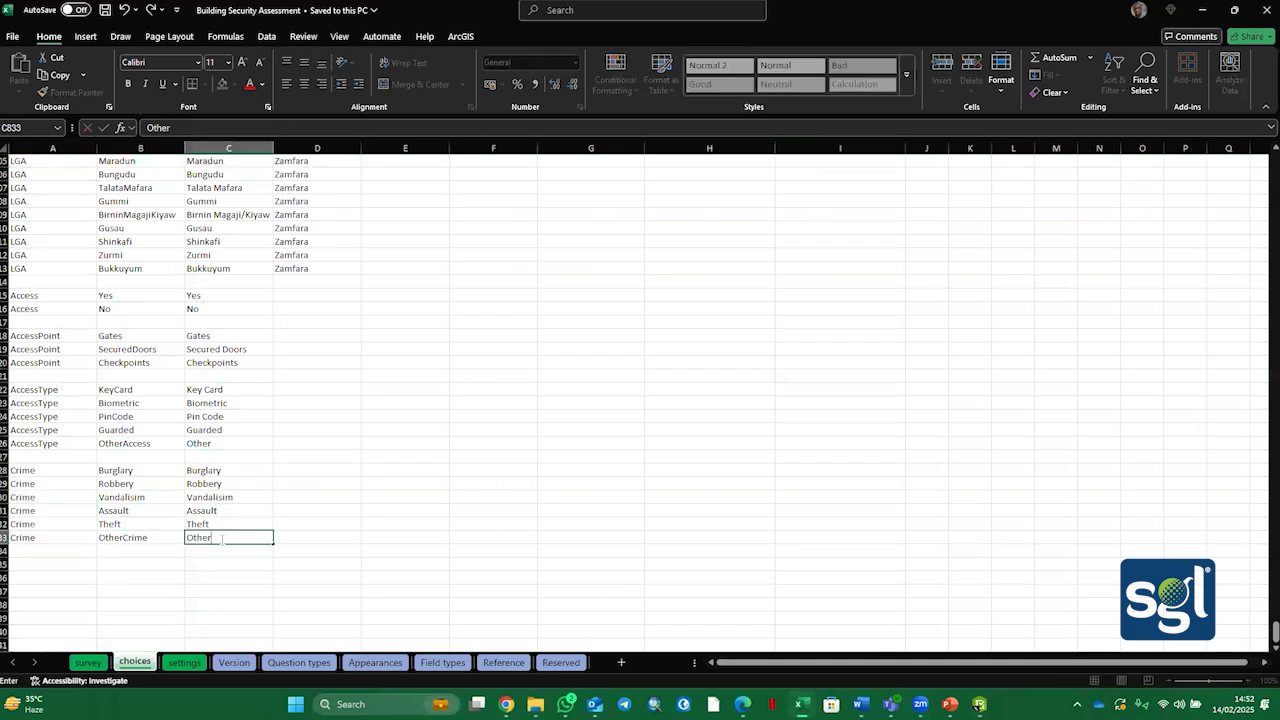
{"action": "type", "text": "r"}
{"action": "key", "text": "ctrl+Return"}
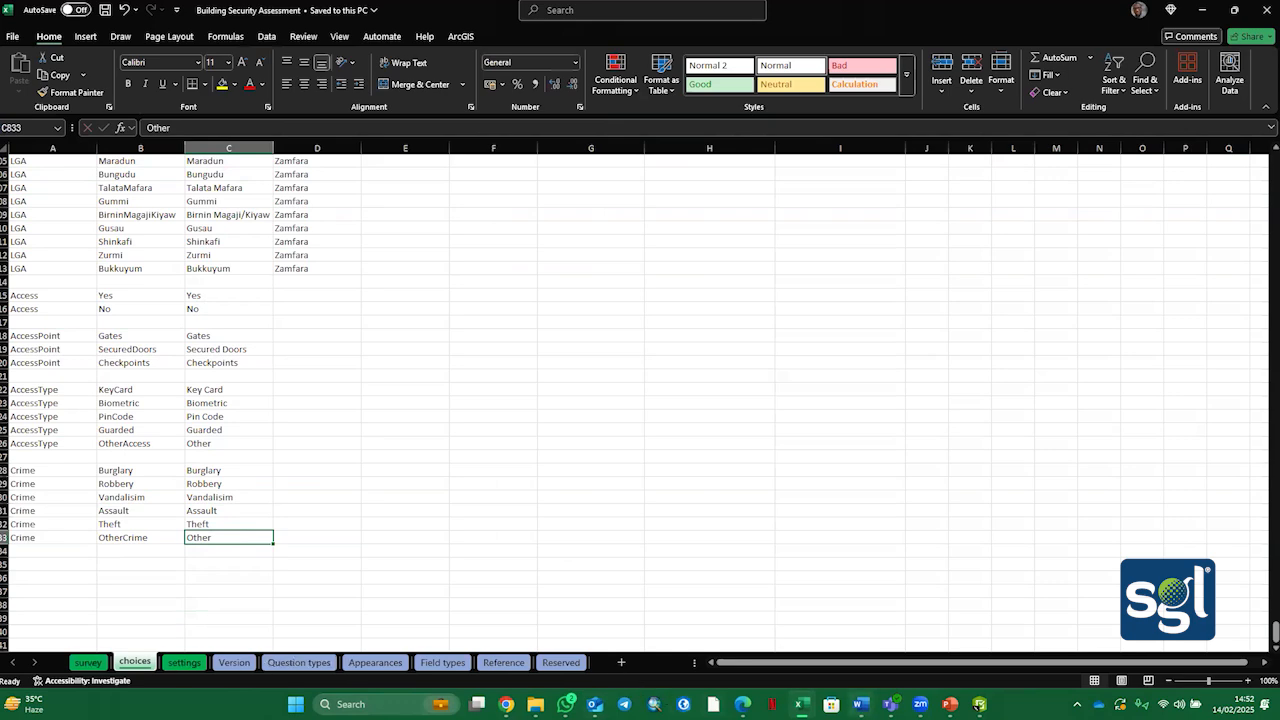
Step: In Survey123 Connect, test the Other crime option with sample text in Please Specify, and return to the survey sheet in Excel
{"action": "left_click", "coordinate": [980, 704]}
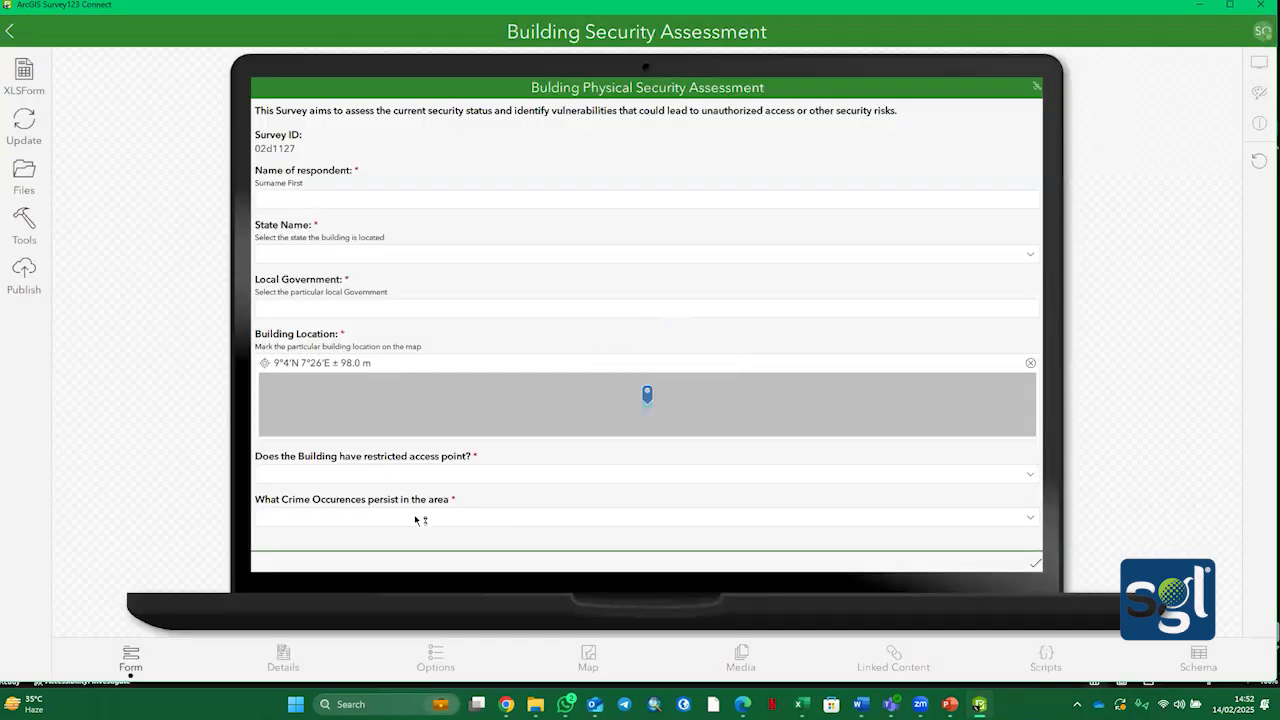
{"action": "left_click", "coordinate": [423, 520]}
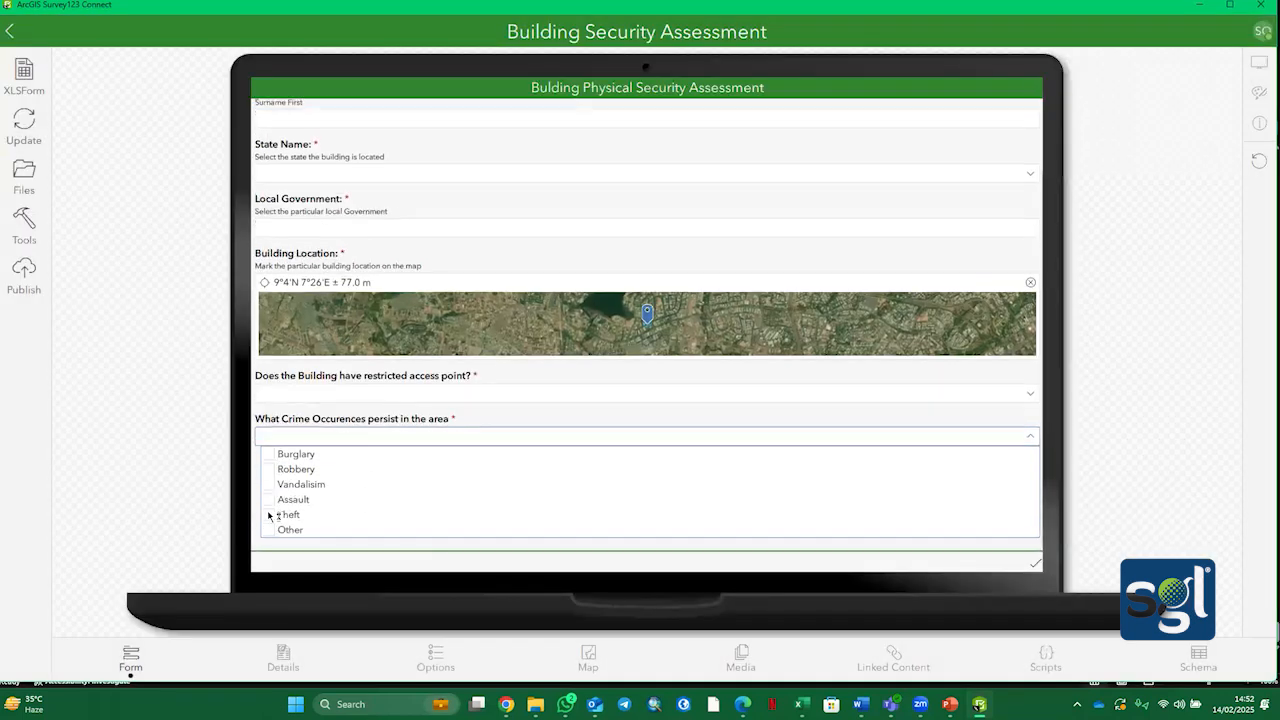
{"action": "left_click", "coordinate": [267, 529]}
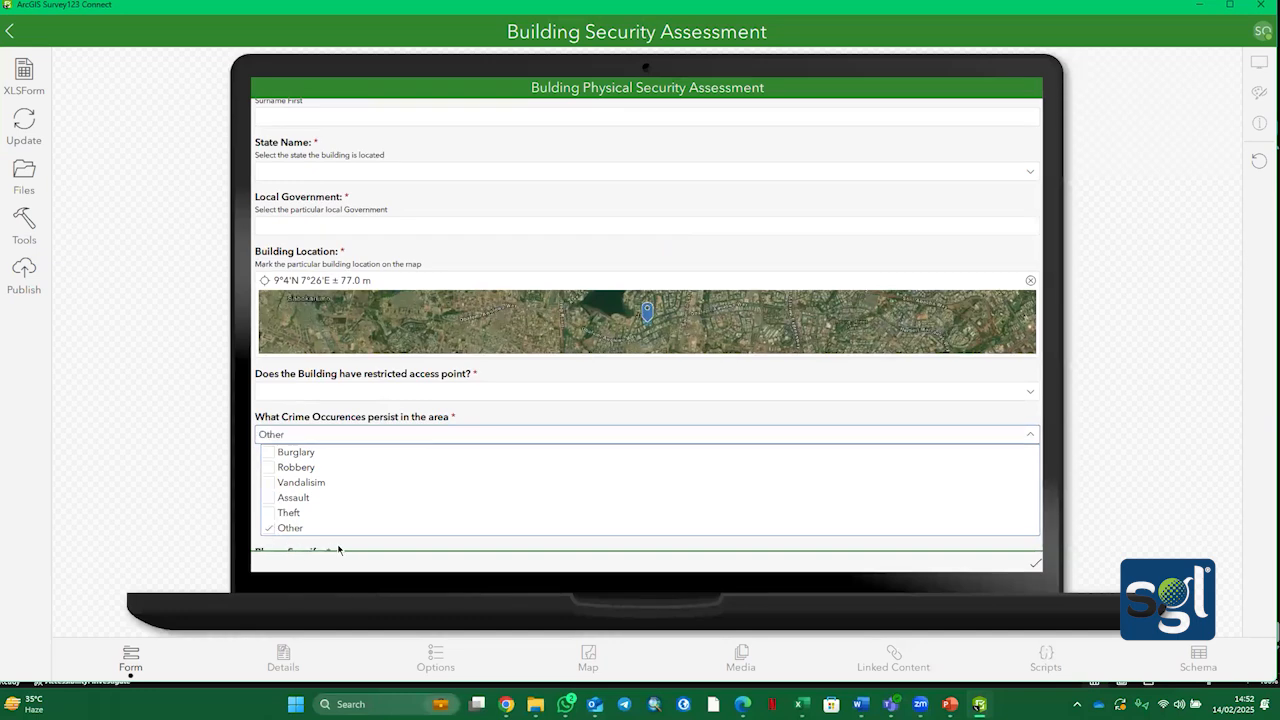
{"action": "type", "text": "jdfbfbnzlnl"}
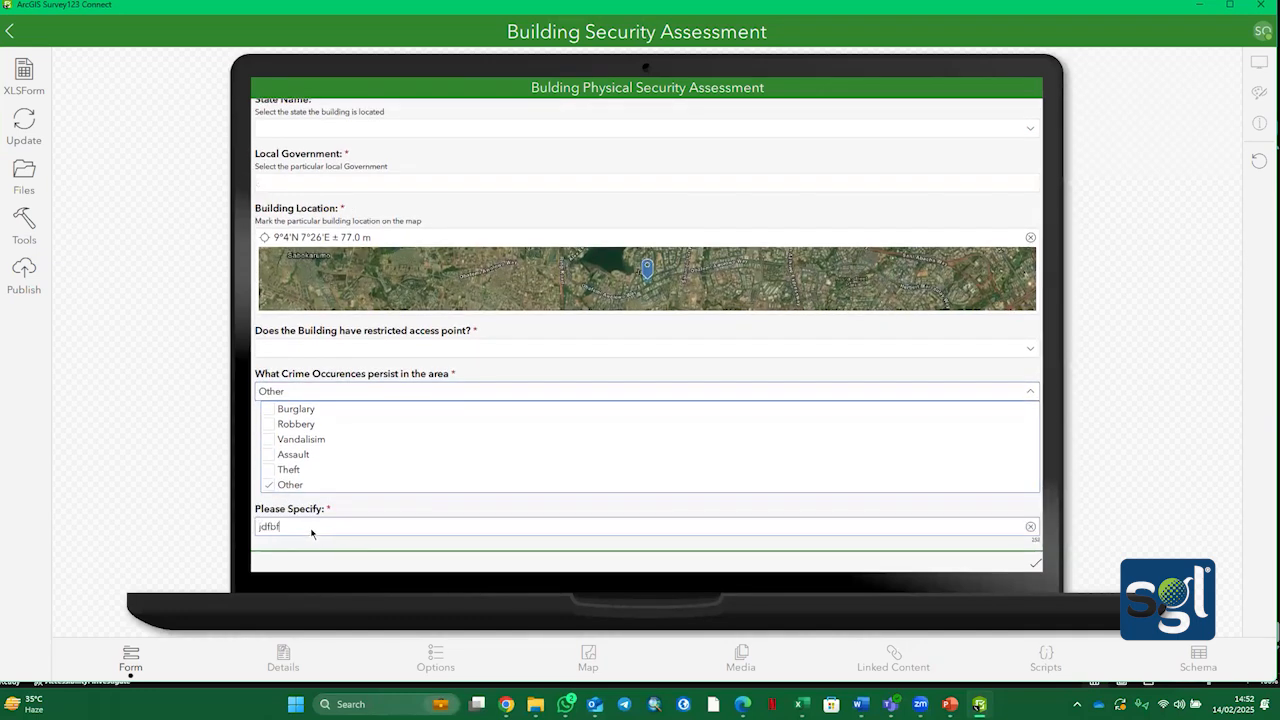
{"action": "left_click", "coordinate": [1201, 5]}
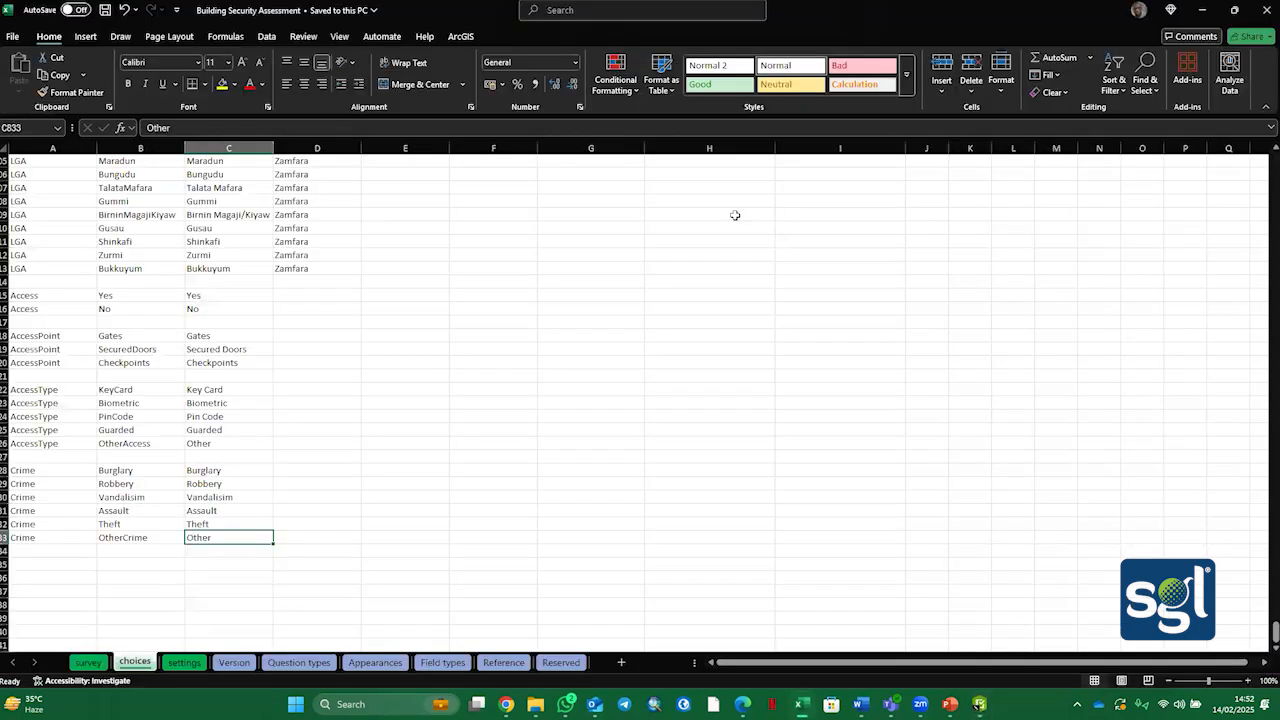
{"action": "left_click", "coordinate": [89, 662]}
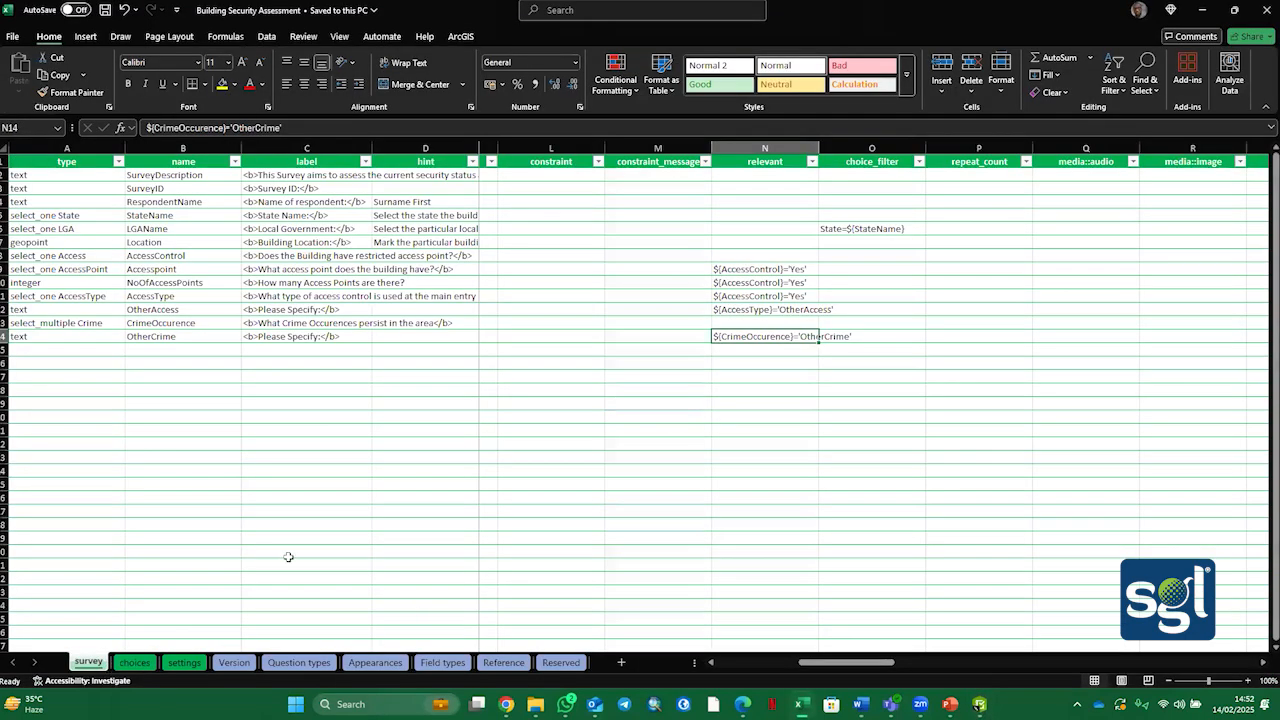
{"action": "left_click", "coordinate": [60, 350]}
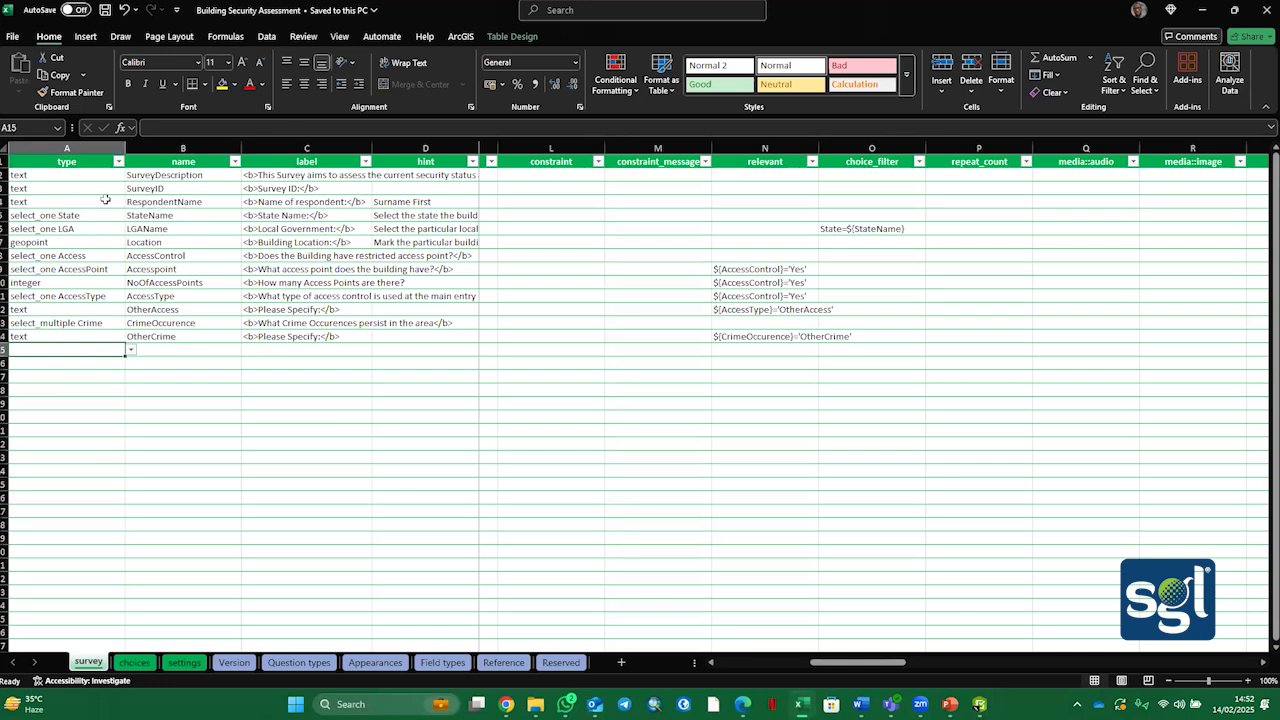
{"action": "left_click", "coordinate": [5, 201]}
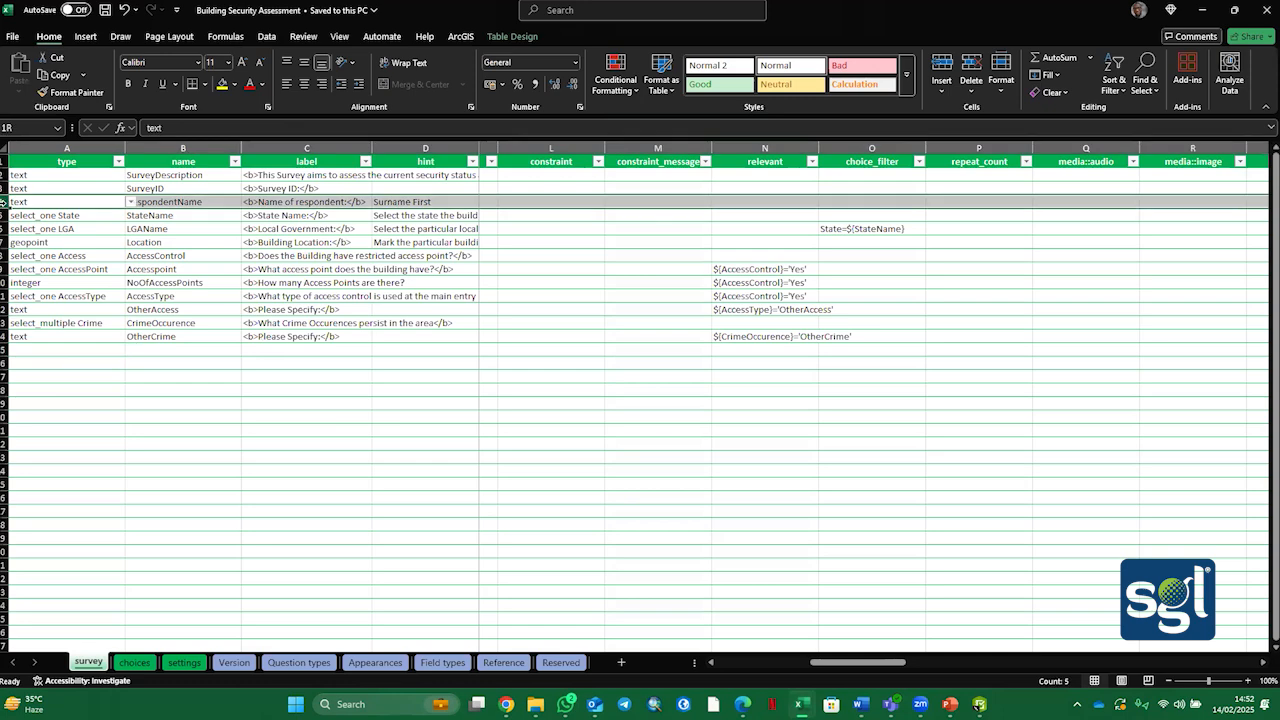
{"action": "right_click", "coordinate": [5, 201]}
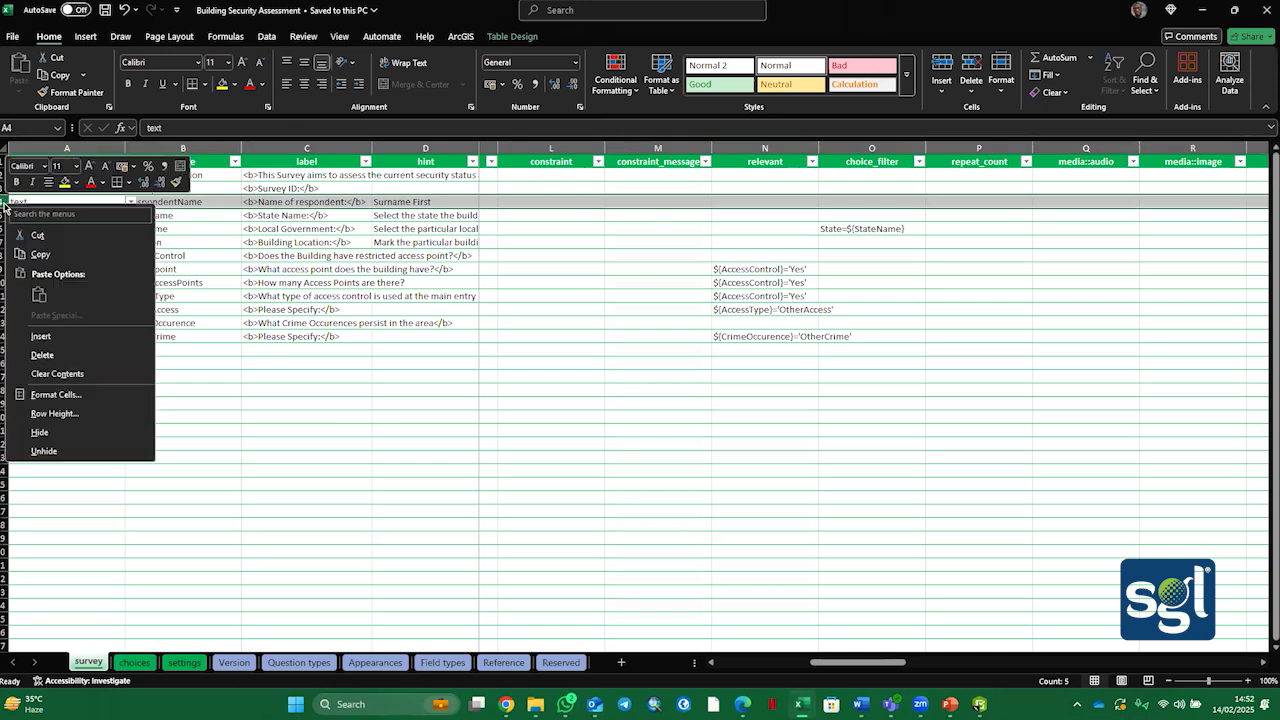
{"action": "left_click", "coordinate": [41, 336]}
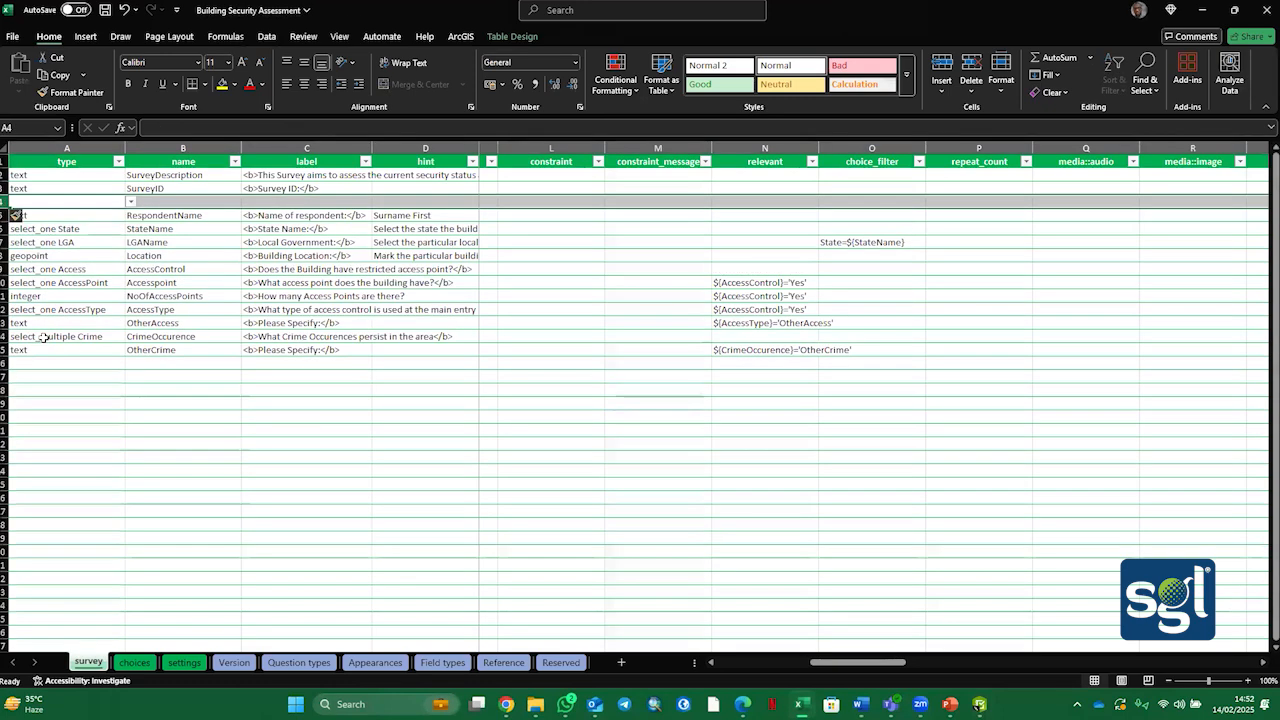
{"action": "key", "text": "ctrl+z"}
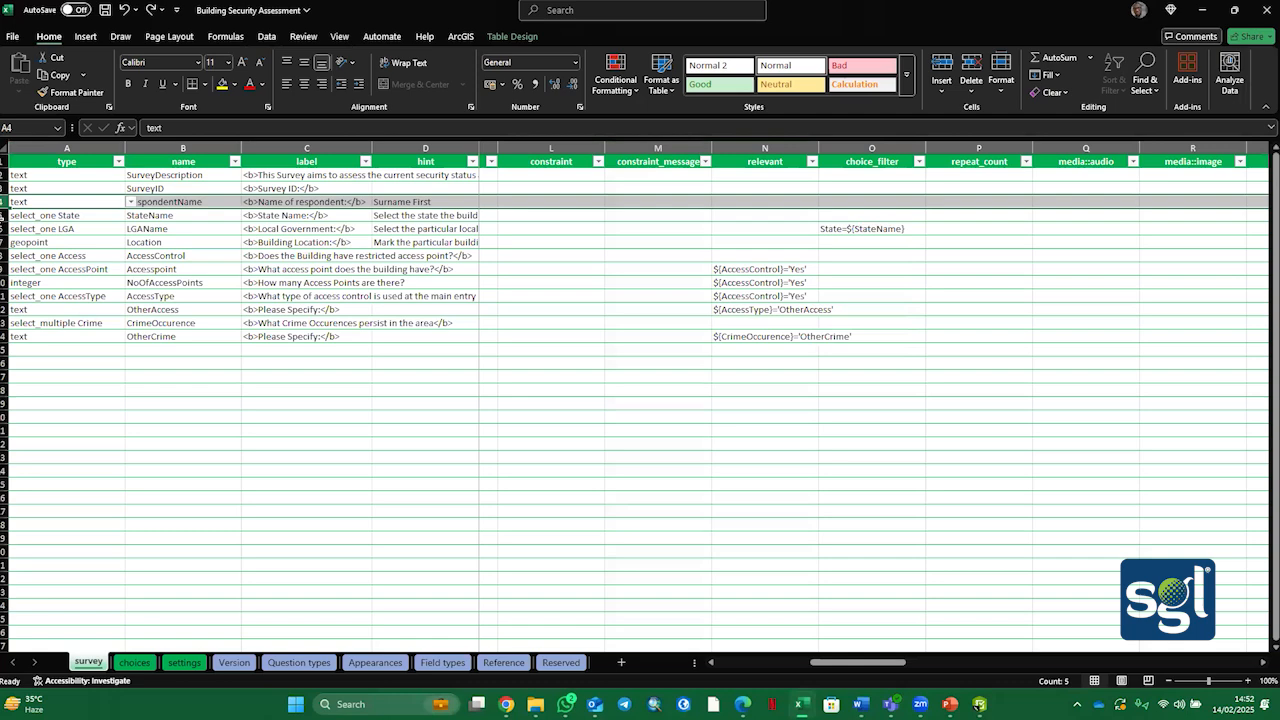
Step: Insert a blank row between the RespondentName and StateName questions
{"action": "right_click", "coordinate": [4, 215]}
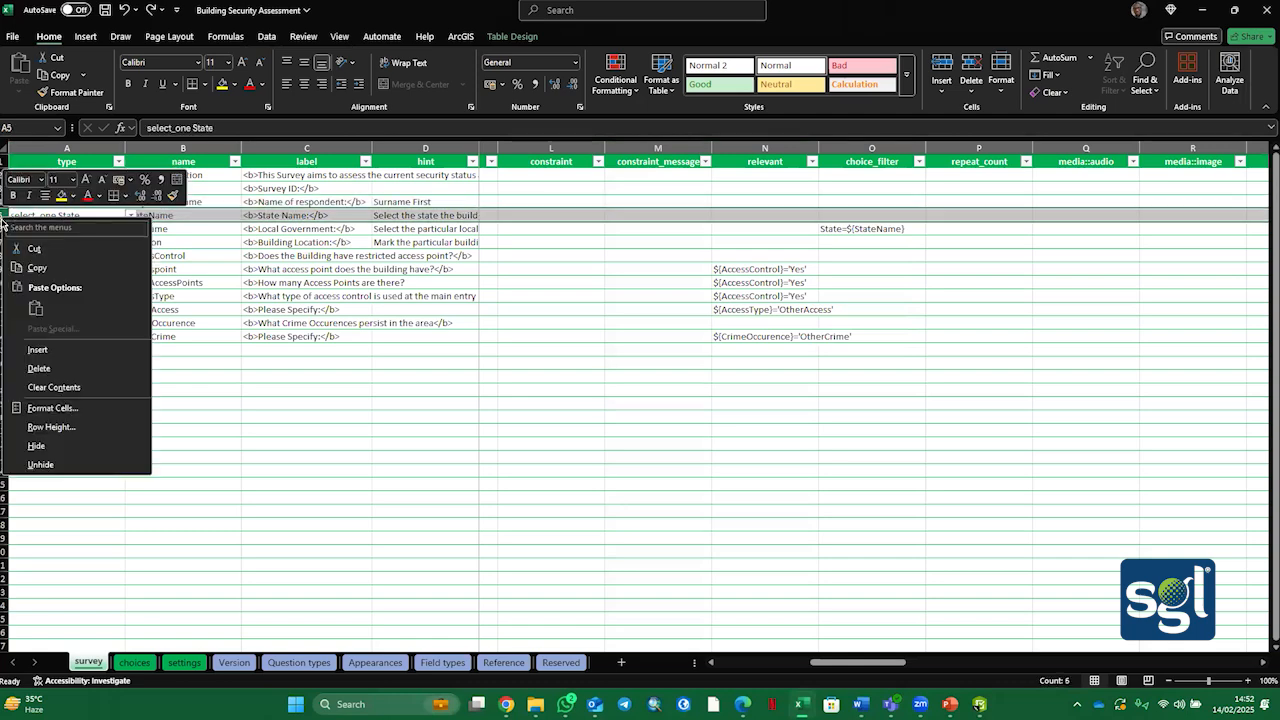
{"action": "left_click", "coordinate": [54, 350]}
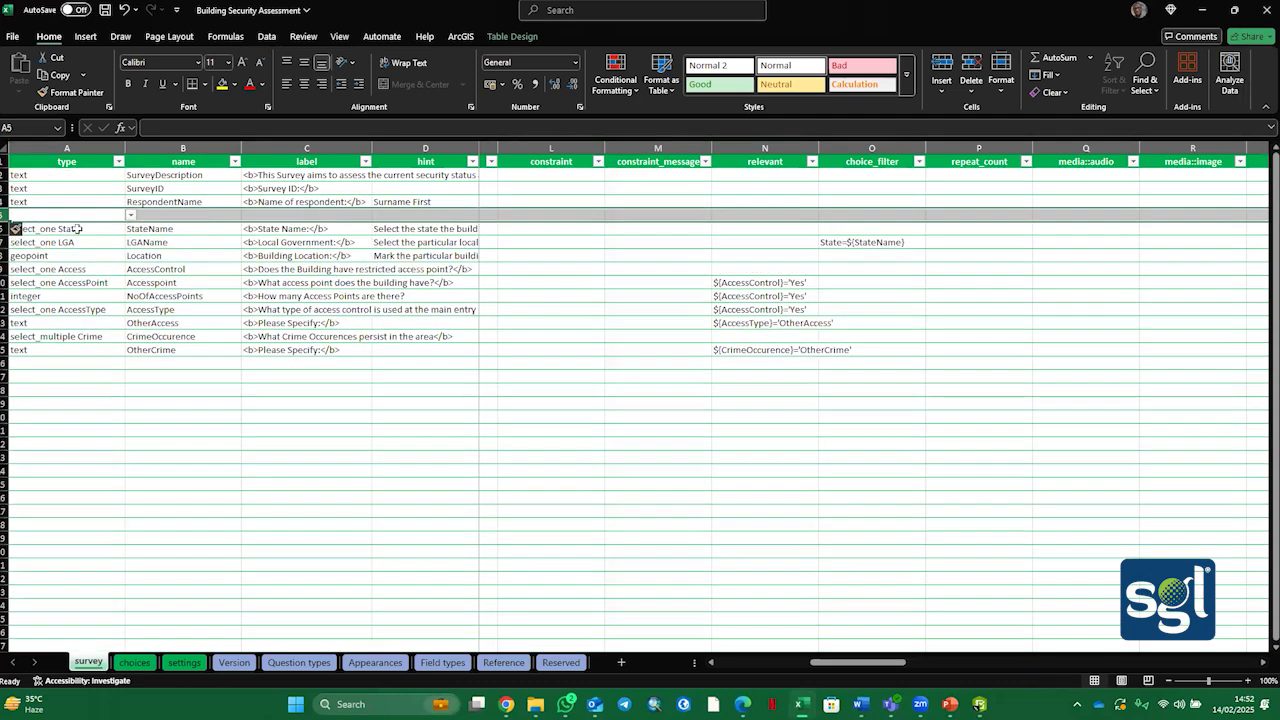
Step: Set the type of the blank row between RespondentName and StateName to dateTime
{"action": "left_click", "coordinate": [52, 216]}
{"action": "left_click", "coordinate": [130, 215]}
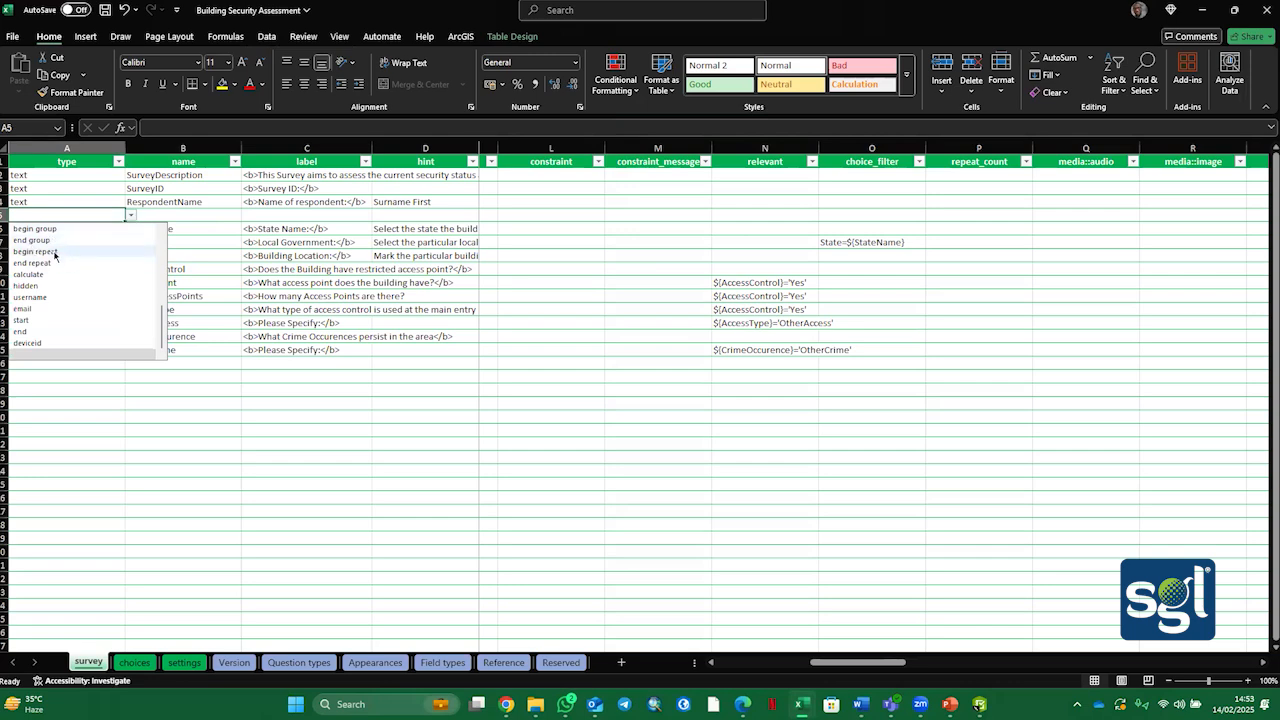
{"action": "scroll", "coordinate": [50, 268], "scroll_direction": "up", "scroll_amount": 5}
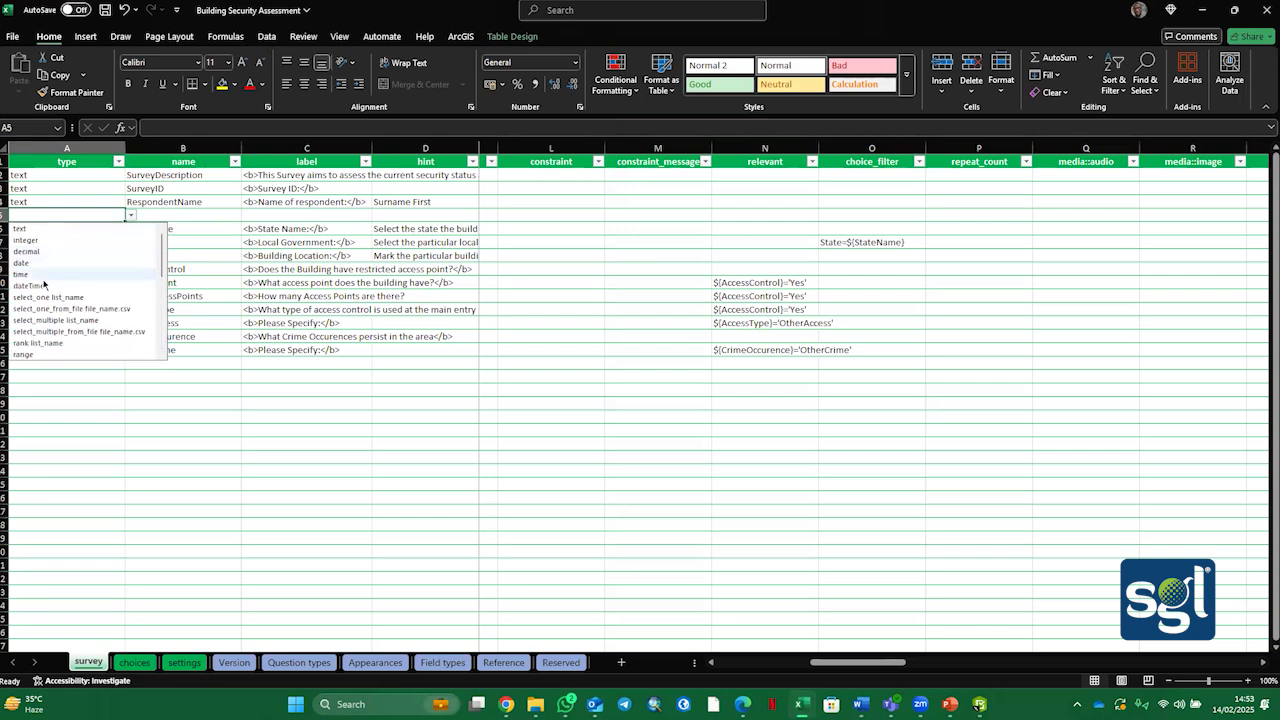
{"action": "left_click", "coordinate": [44, 285]}
Step: Try to name the dateTime question DateTime
{"action": "left_click", "coordinate": [186, 216]}
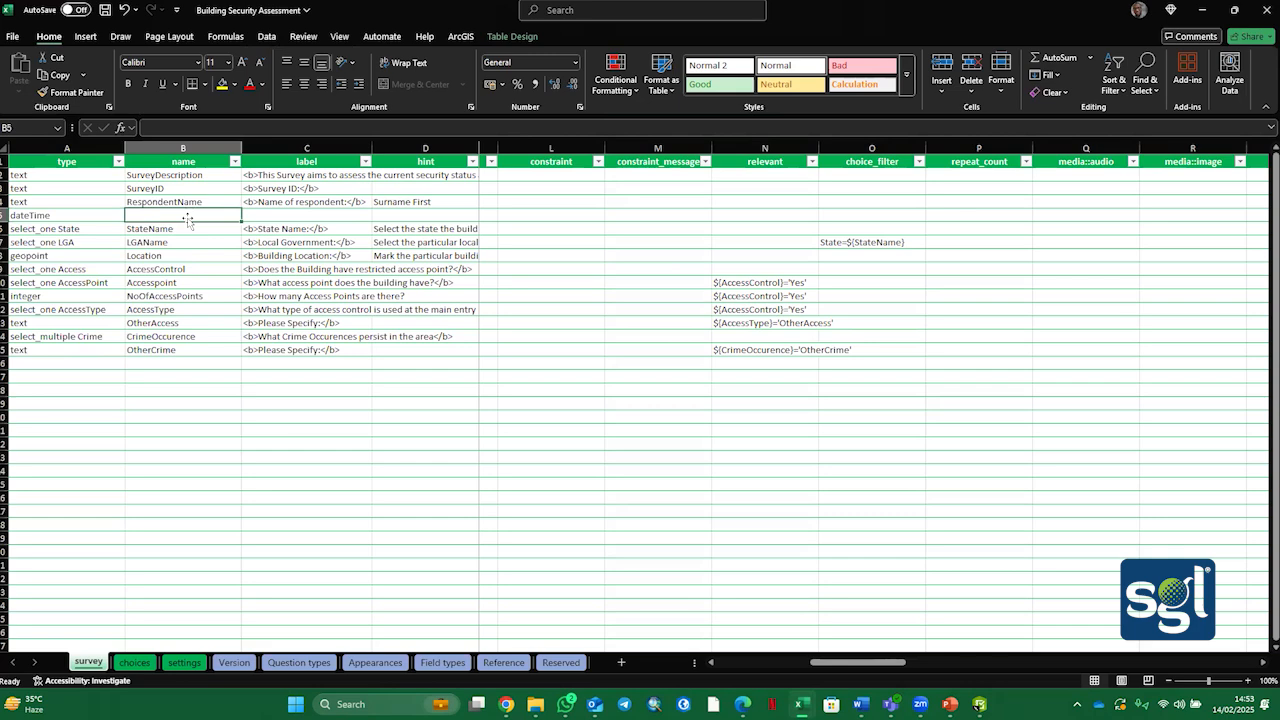
{"action": "type", "text": "Date"}
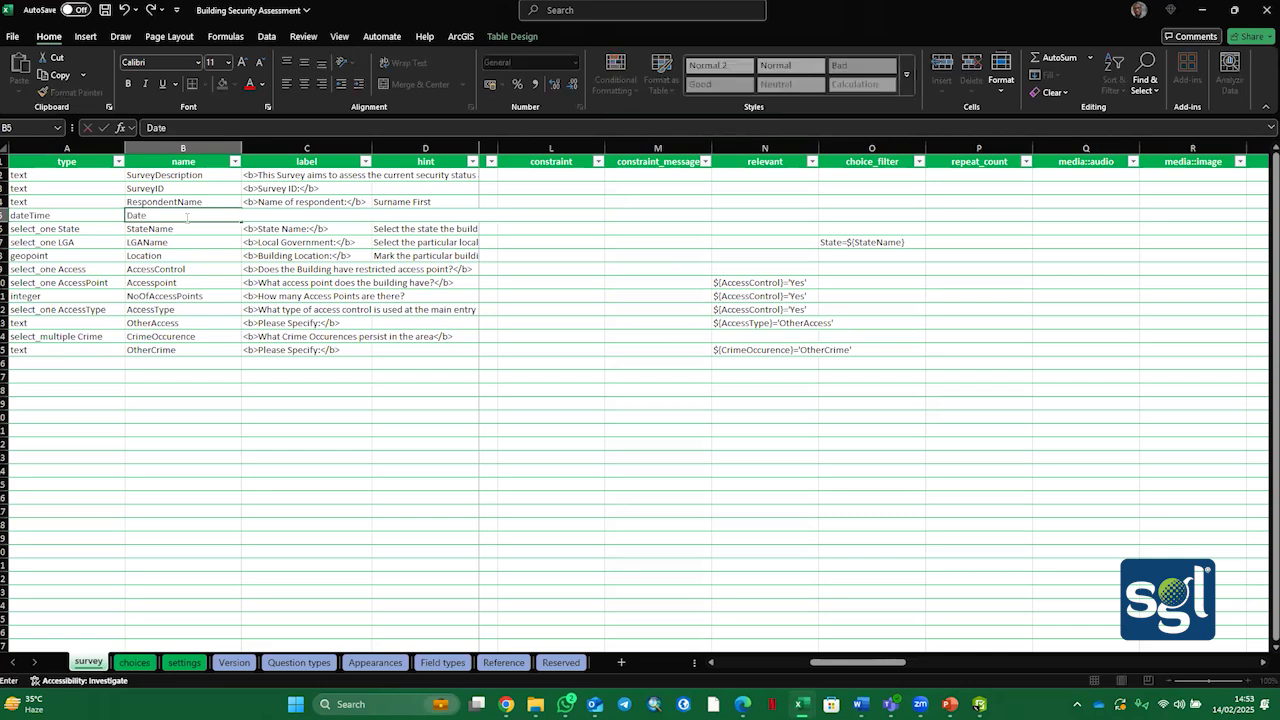
{"action": "type", "text": "Time"}
{"action": "key", "text": "Return"}
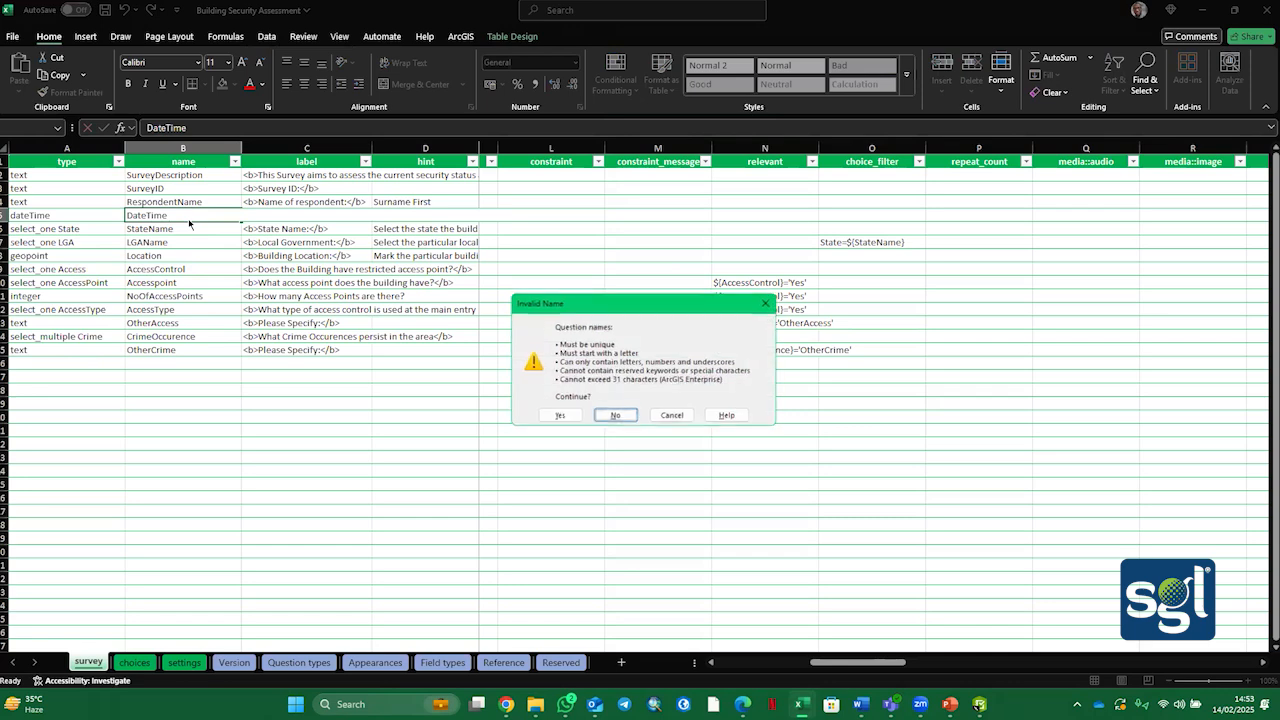
{"action": "left_click", "coordinate": [766, 303]}
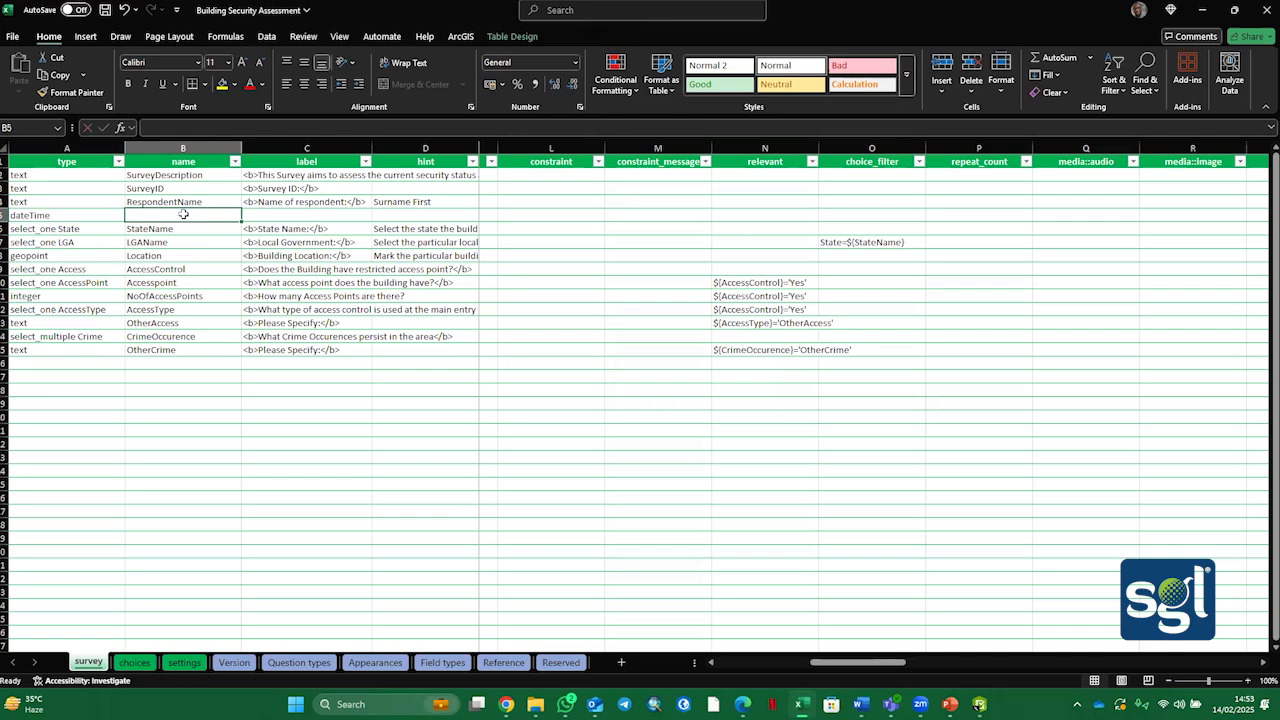
Step: Name the dateTime question DateandTime and give it the label <b>Date and Time of Survey</b>
{"action": "type", "text": "Dat"}
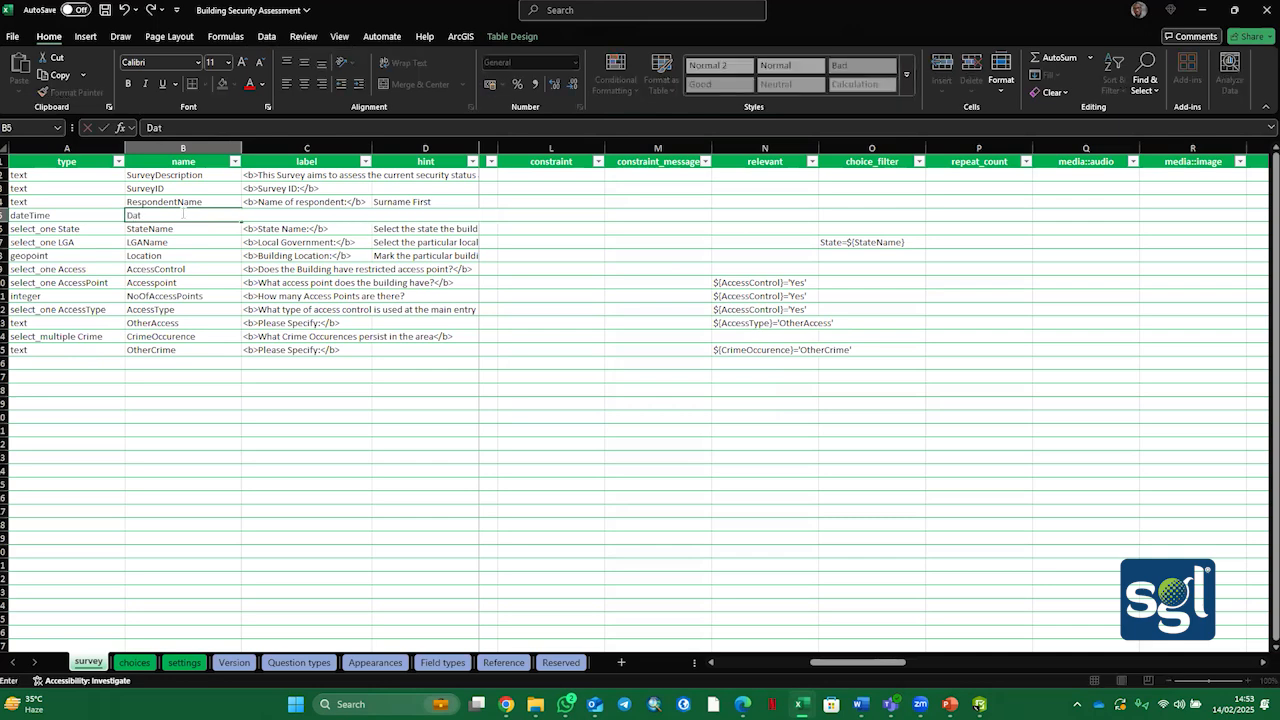
{"action": "type", "text": "eandTime"}
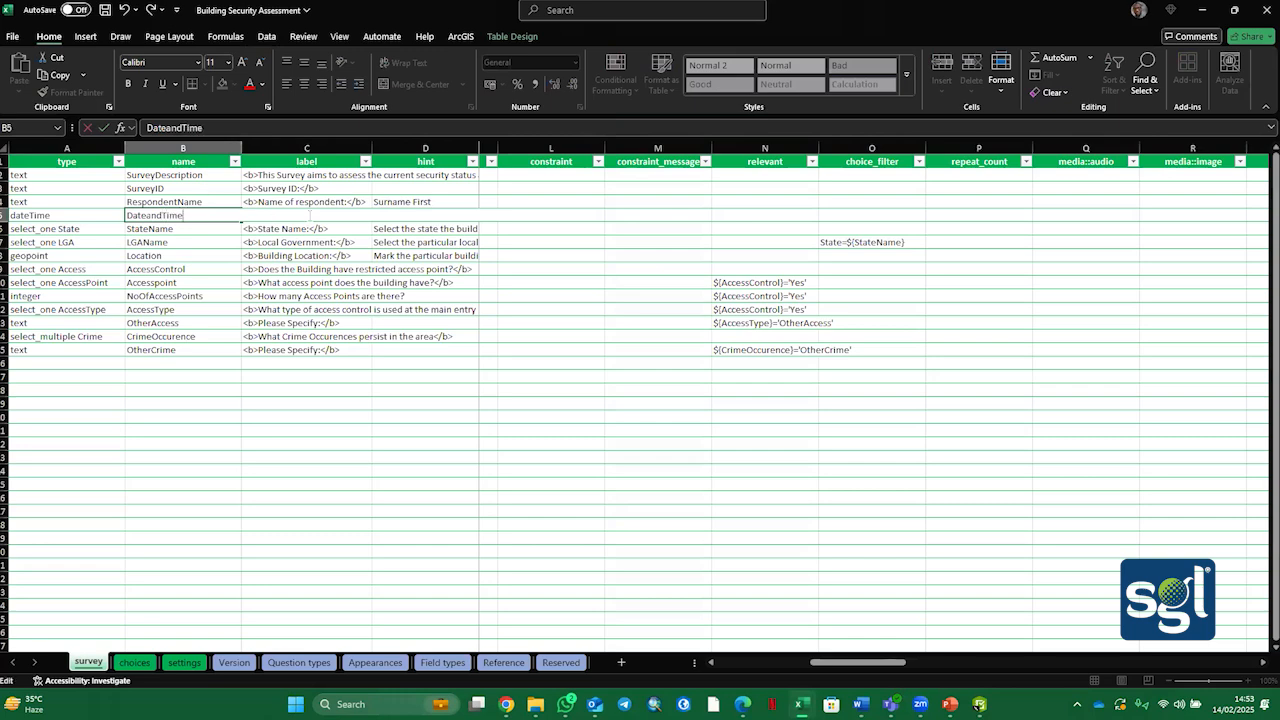
{"action": "left_click", "coordinate": [308, 215]}
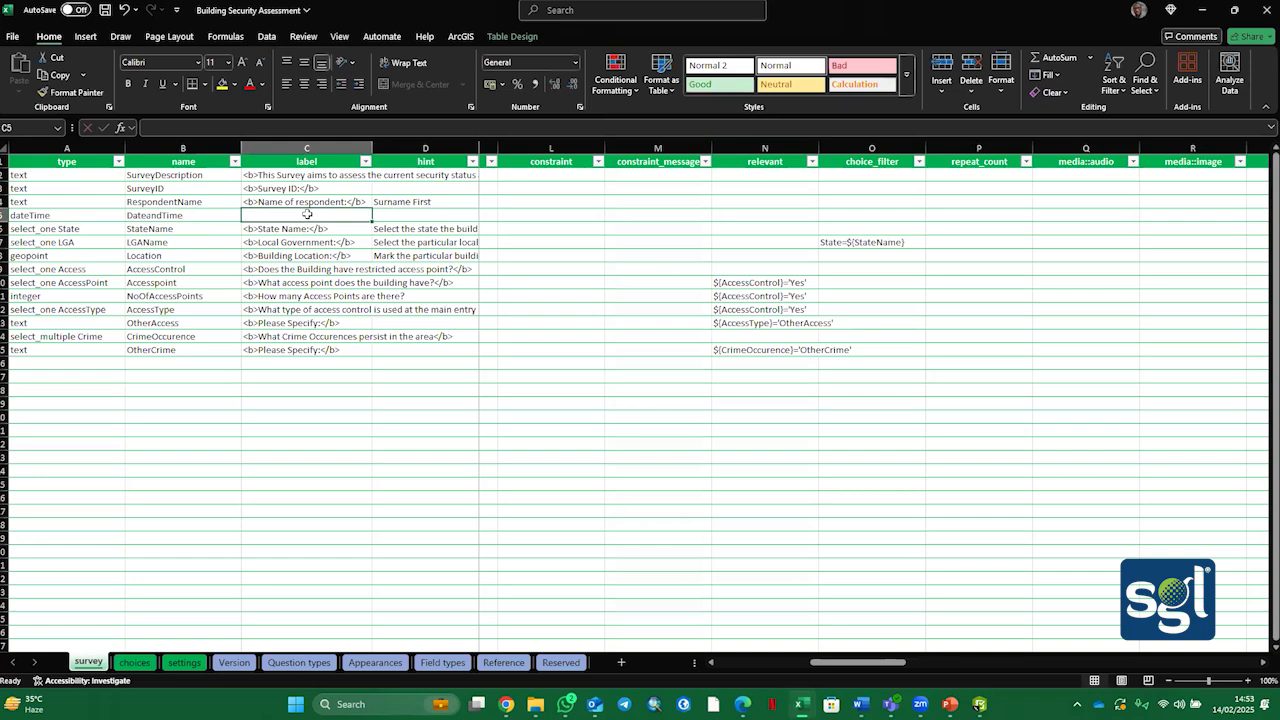
{"action": "type", "text": "<"}
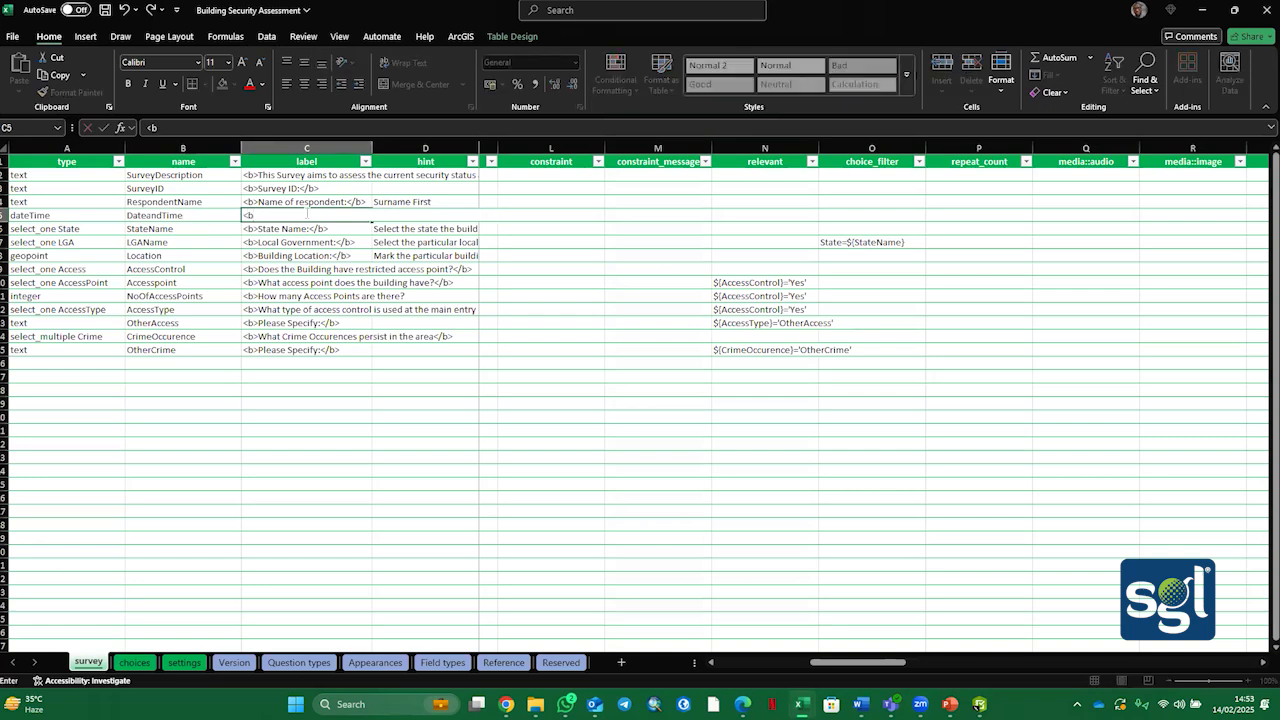
{"action": "type", "text": "b>Date and Time of the"}
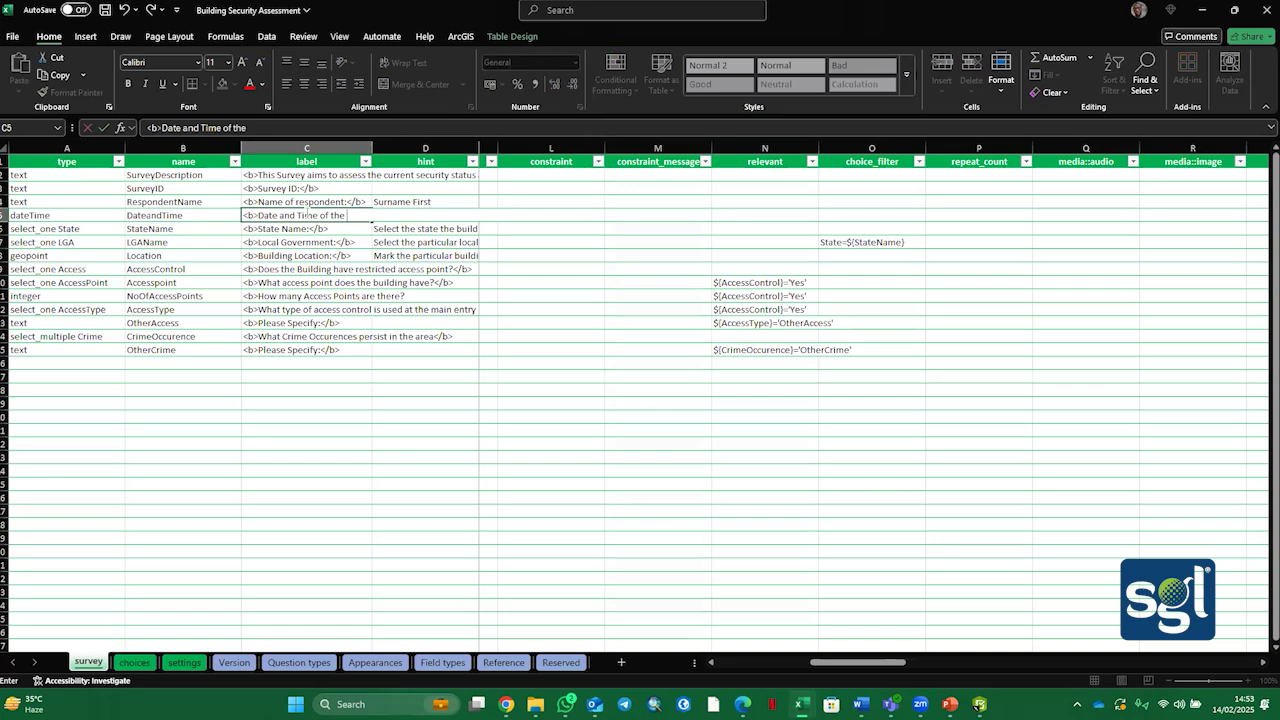
{"action": "type", "text": " Sur"}
{"action": "key", "text": "BackSpace"}
{"action": "key", "text": "BackSpace"}
{"action": "key", "text": "BackSpace"}
{"action": "key", "text": "BackSpace"}
{"action": "key", "text": "BackSpace"}
{"action": "type", "text": "Sur"}
{"action": "type", "text": "ve"}
{"action": "type", "text": "<b"}
{"action": "type", "text": "B"}
{"action": "key", "text": "BackSpace"}
{"action": "type", "text": "b"}
Step: Set both readonly and required to yes for the DateandTime question
{"action": "left_click_drag", "start_coordinate": [868, 663], "coordinate": [770, 663]}
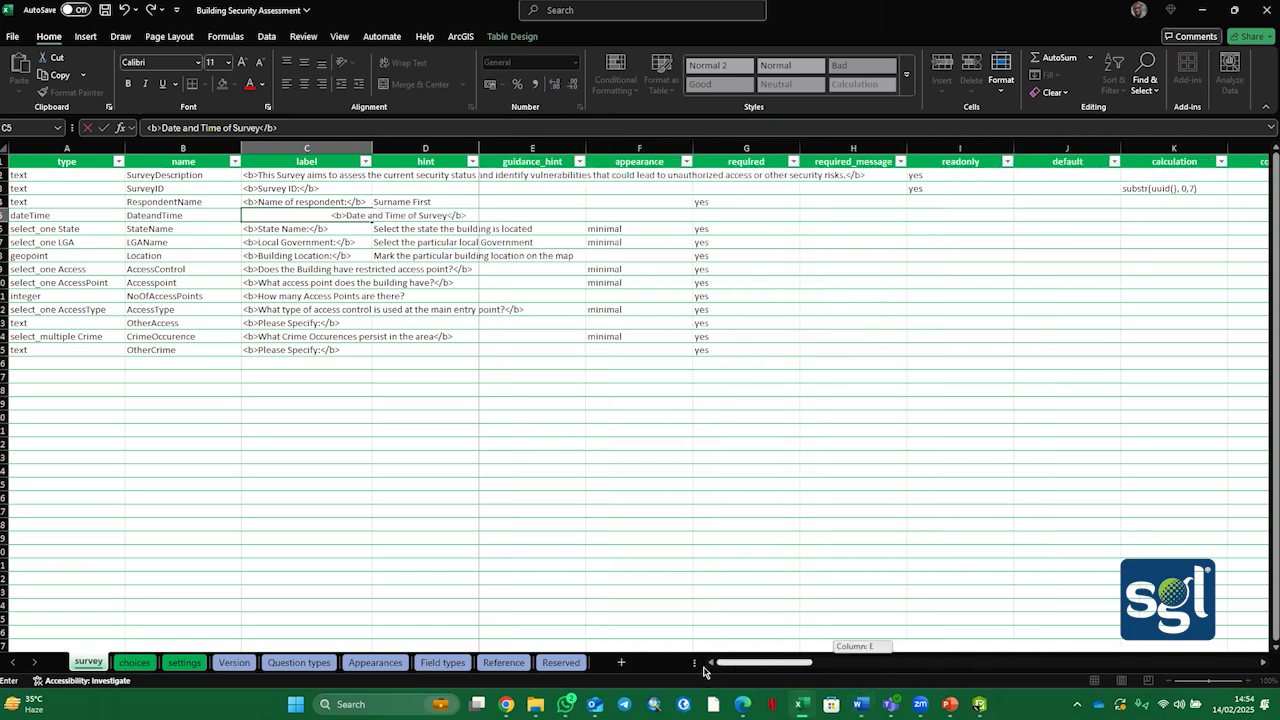
{"action": "left_click", "coordinate": [545, 215]}
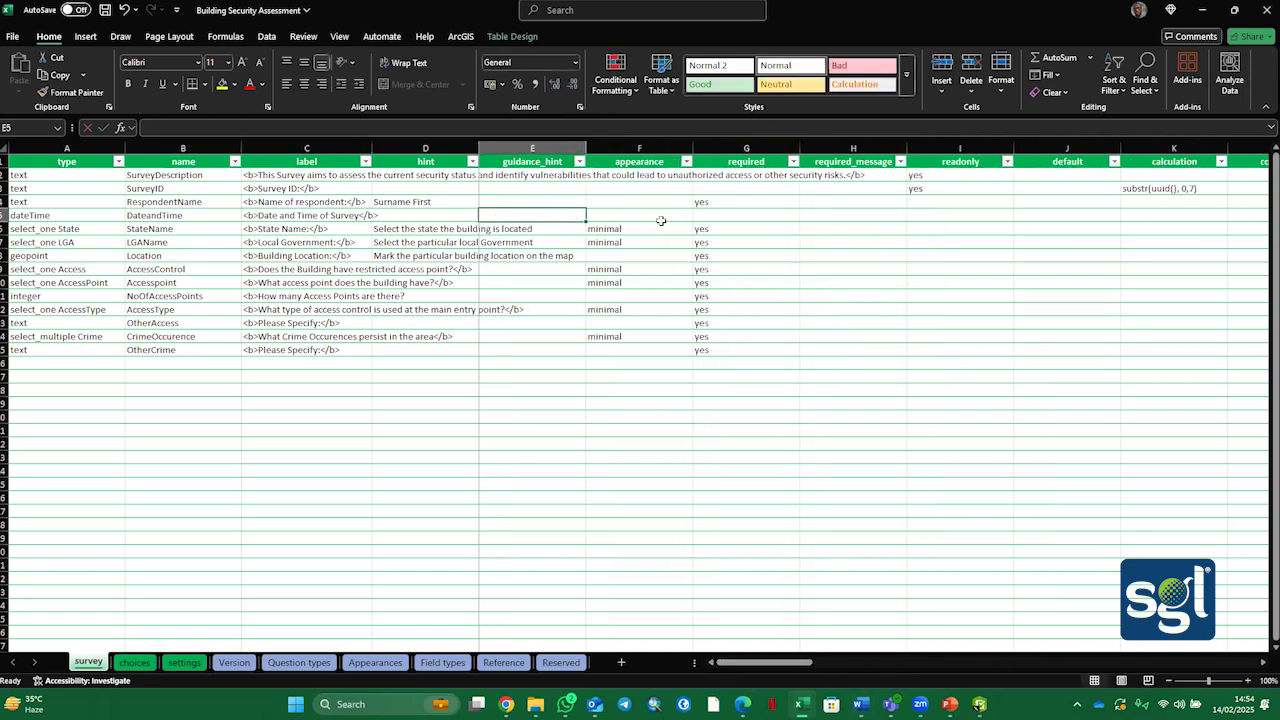
{"action": "left_click", "coordinate": [662, 221]}
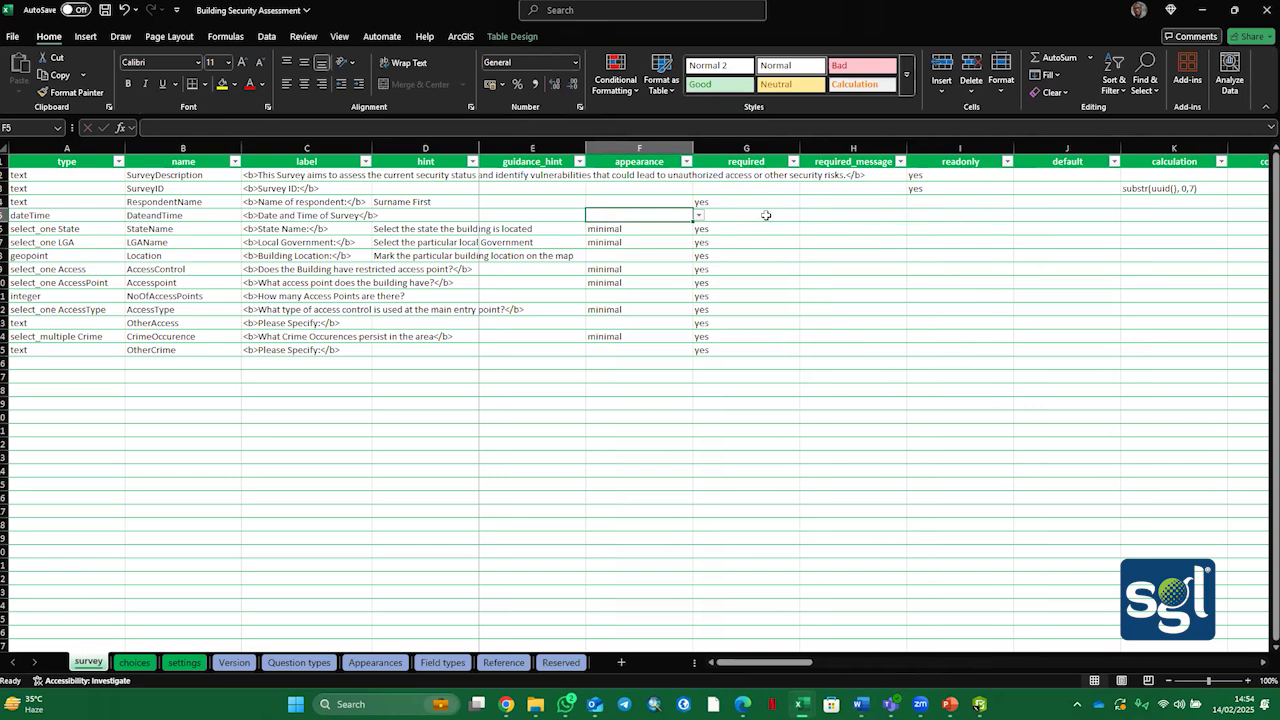
{"action": "left_click", "coordinate": [927, 213]}
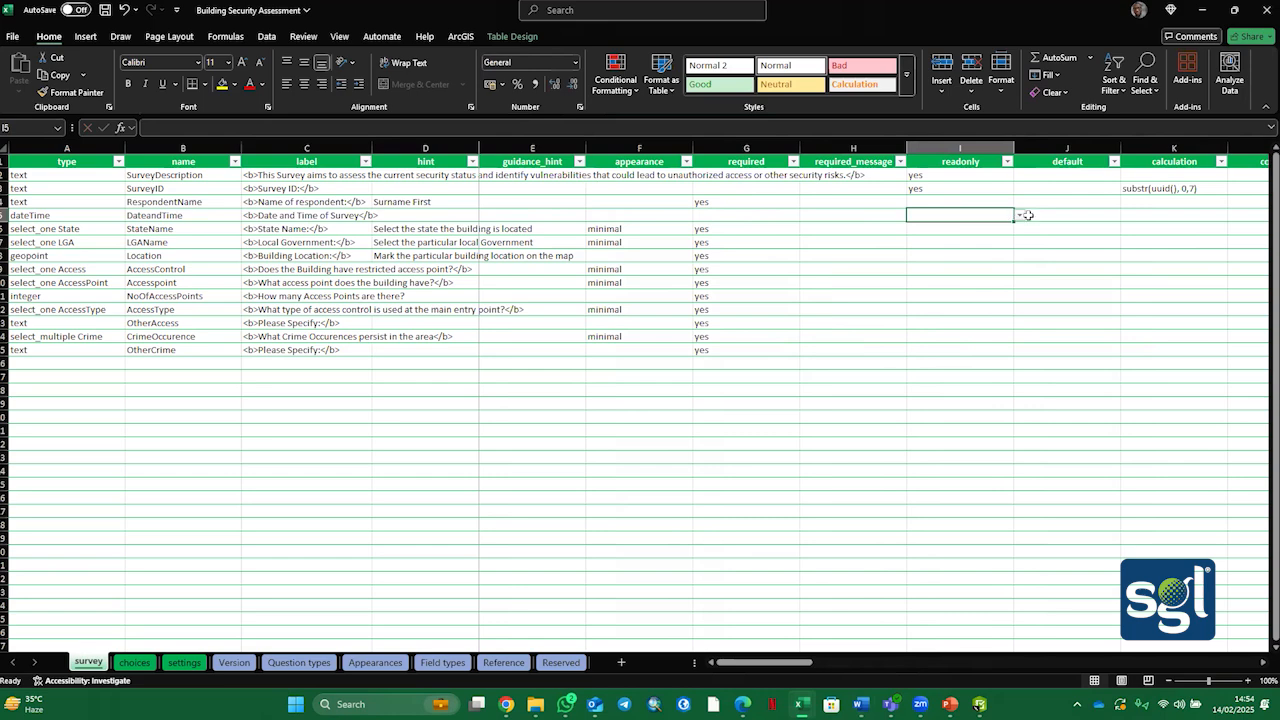
{"action": "left_click", "coordinate": [1020, 216]}
{"action": "left_click", "coordinate": [916, 231]}
{"action": "left_click", "coordinate": [652, 218]}
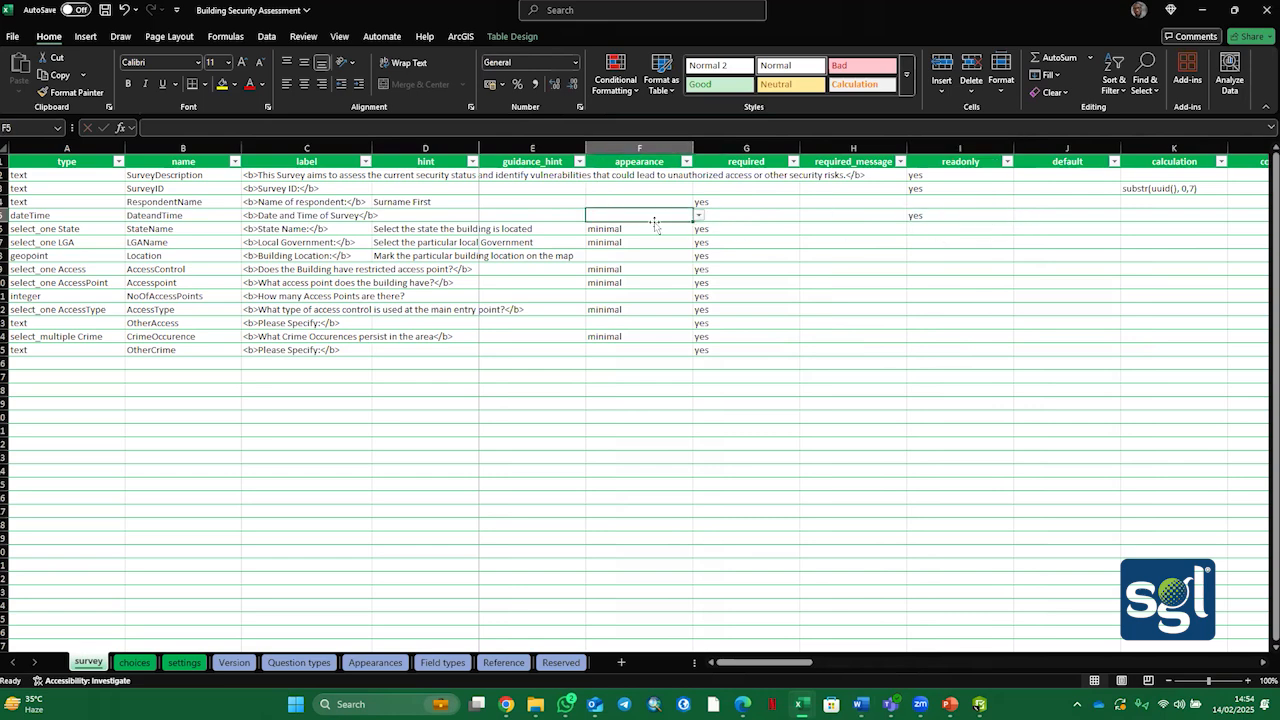
{"action": "left_click", "coordinate": [751, 216]}
{"action": "left_click", "coordinate": [806, 216]}
{"action": "left_click", "coordinate": [715, 229]}
{"action": "left_click", "coordinate": [661, 216]}
{"action": "left_click", "coordinate": [698, 217]}
{"action": "left_click", "coordinate": [698, 217]}
{"action": "left_click", "coordinate": [699, 217]}
{"action": "left_click", "coordinate": [957, 219]}
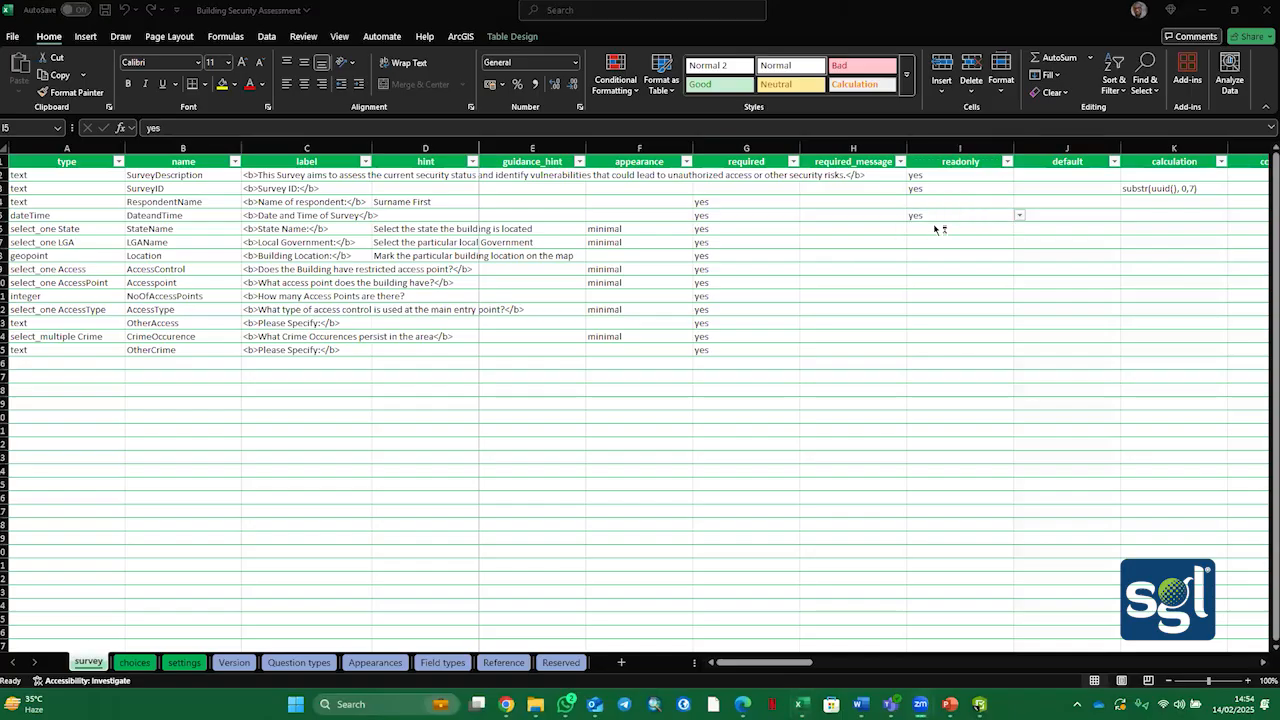
Step: Set the default of the DateandTime question to now() and save the workbook
{"action": "left_click", "coordinate": [1061, 215]}
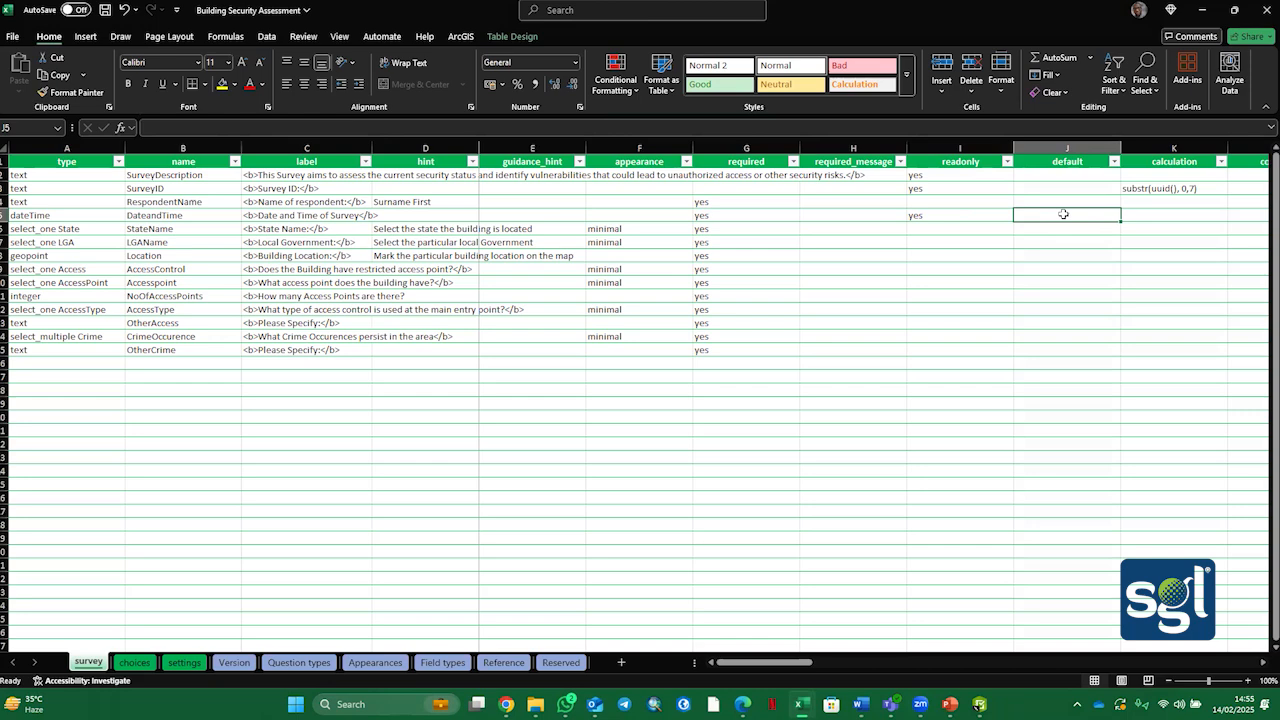
{"action": "type", "text": "no"}
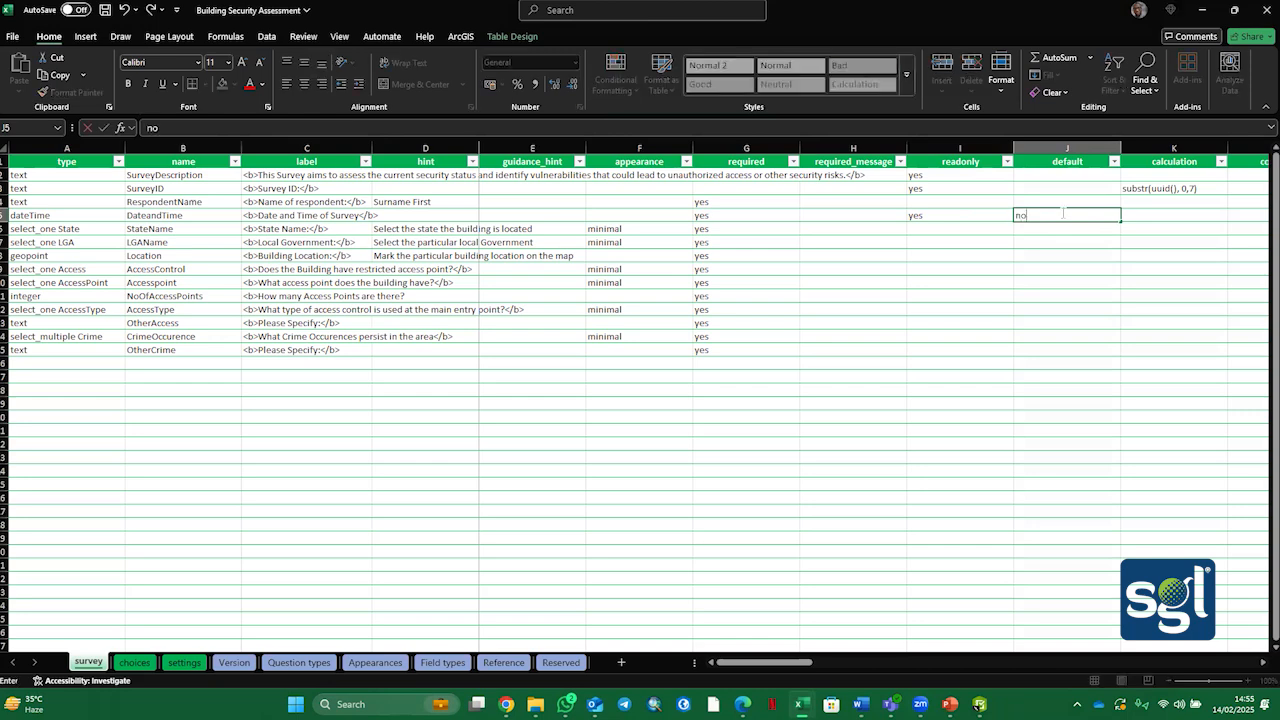
{"action": "type", "text": "w()"}
{"action": "key", "text": "ctrl+s"}
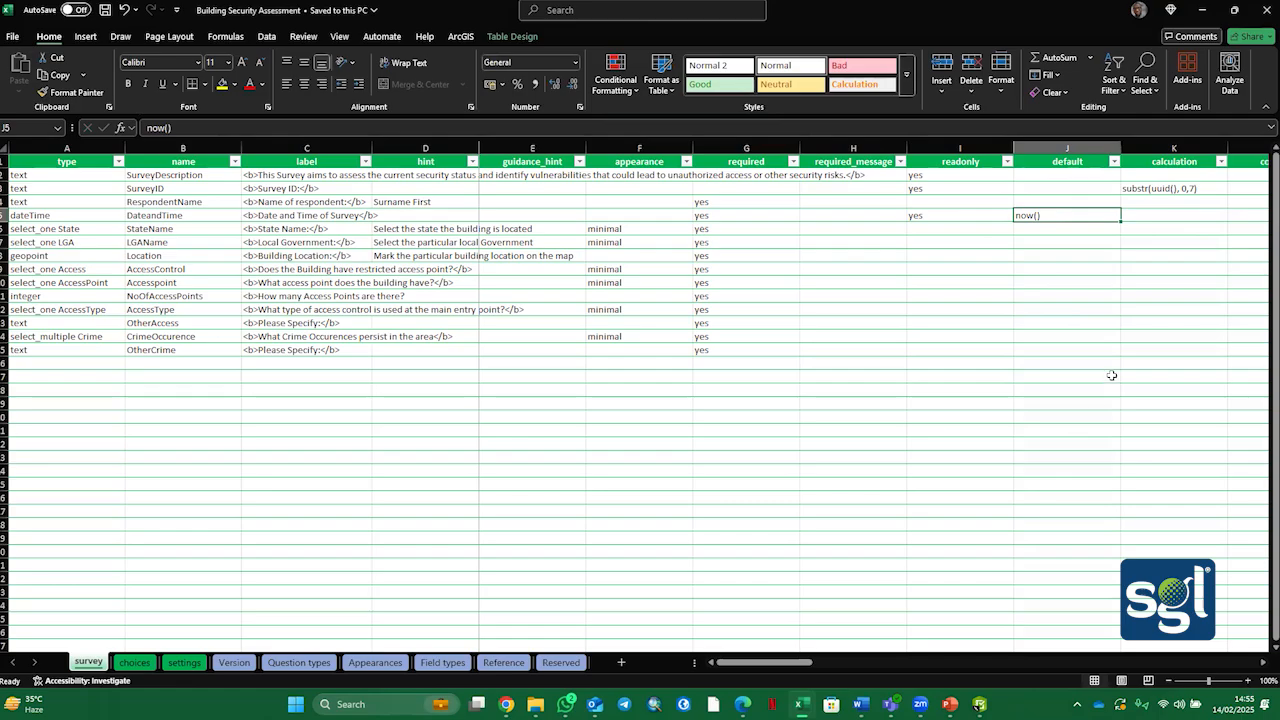
Step: Switch to Survey123 Connect to check the Date and Time of Survey question in the form preview, and return to Excel
{"action": "left_click", "coordinate": [980, 630]}
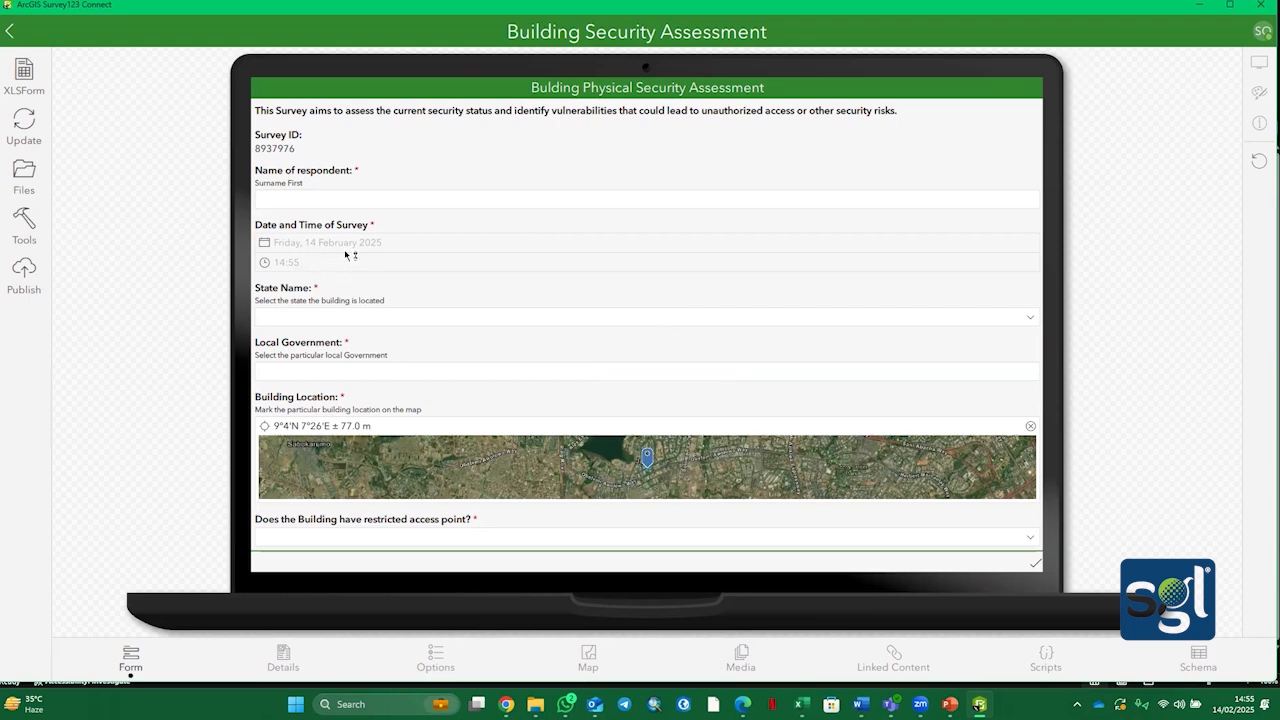
{"action": "scroll", "coordinate": [349, 220], "scroll_direction": "down", "scroll_amount": 1}
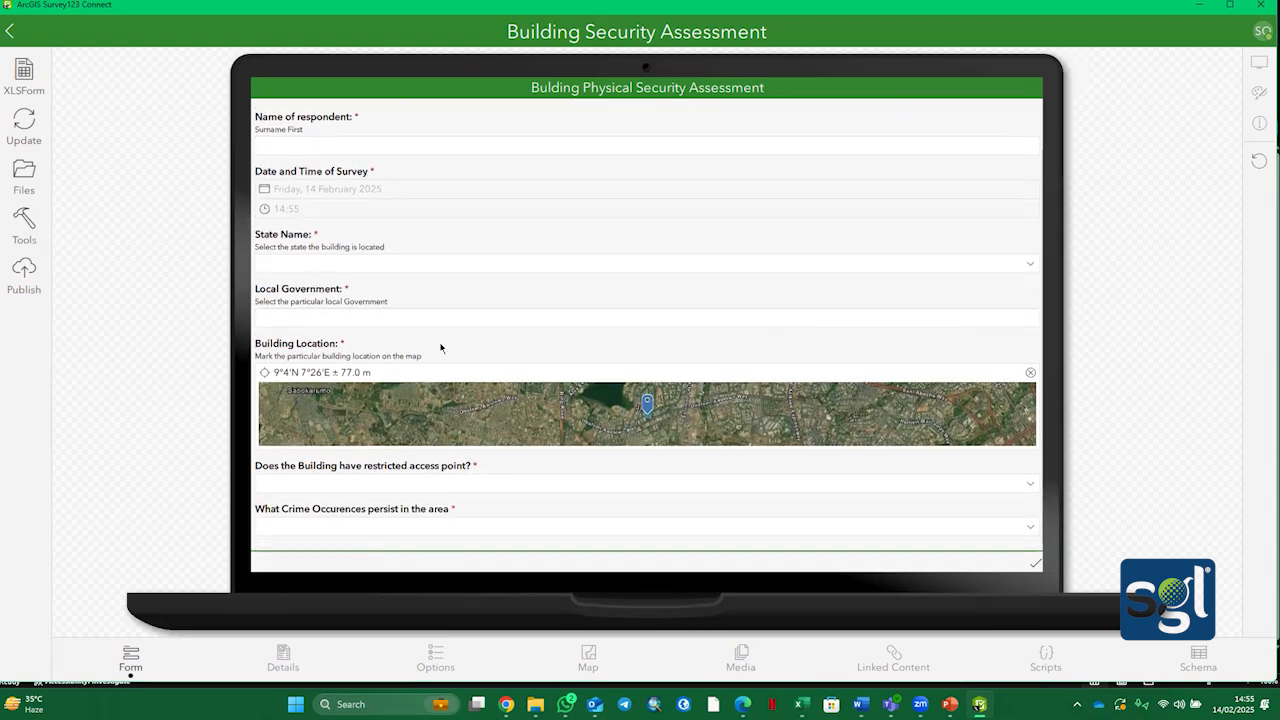
{"action": "left_click", "coordinate": [1199, 4]}
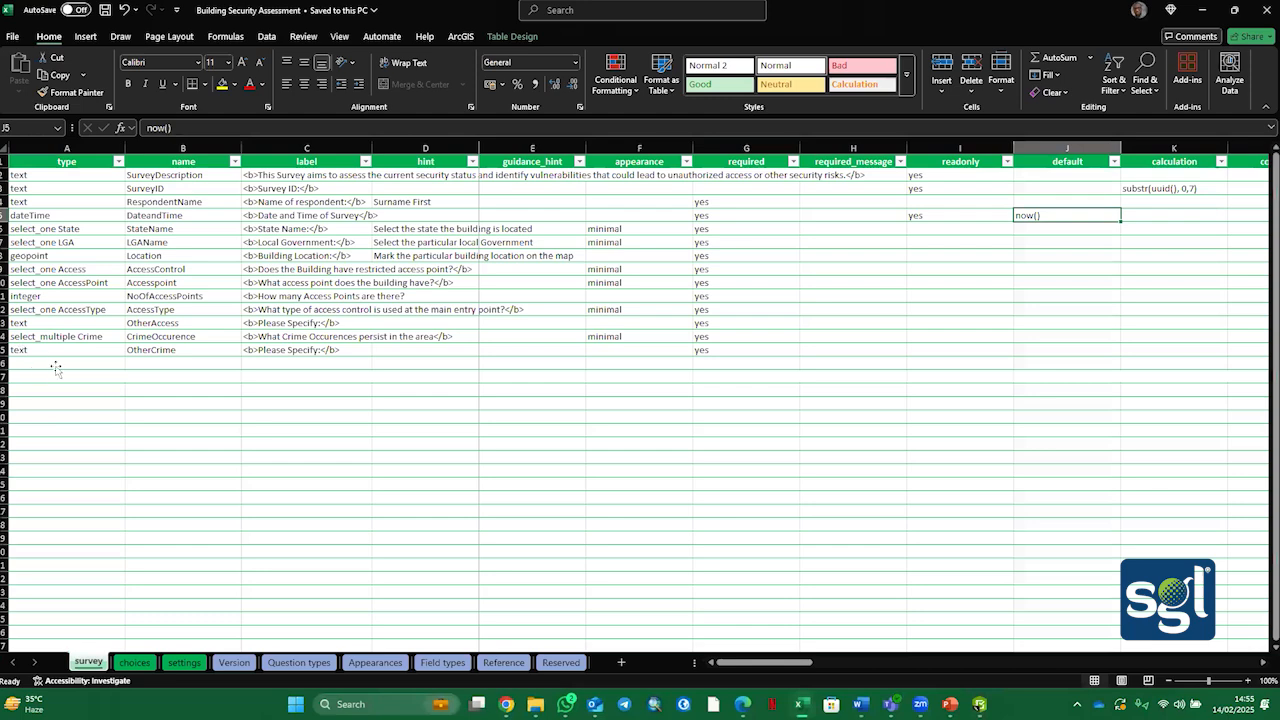
Step: Add a question row of type image below the OtherCrime question
{"action": "left_click", "coordinate": [56, 368]}
{"action": "left_click", "coordinate": [130, 363]}
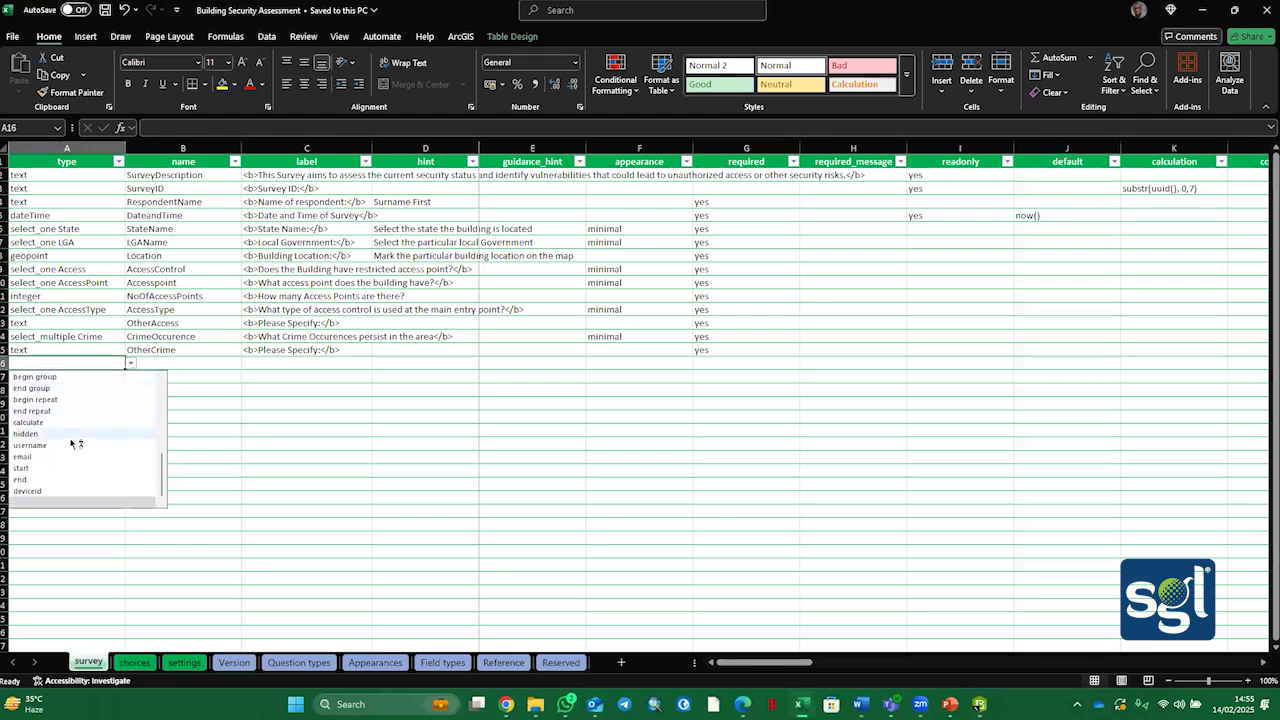
{"action": "scroll", "coordinate": [60, 429], "scroll_direction": "up", "scroll_amount": 1}
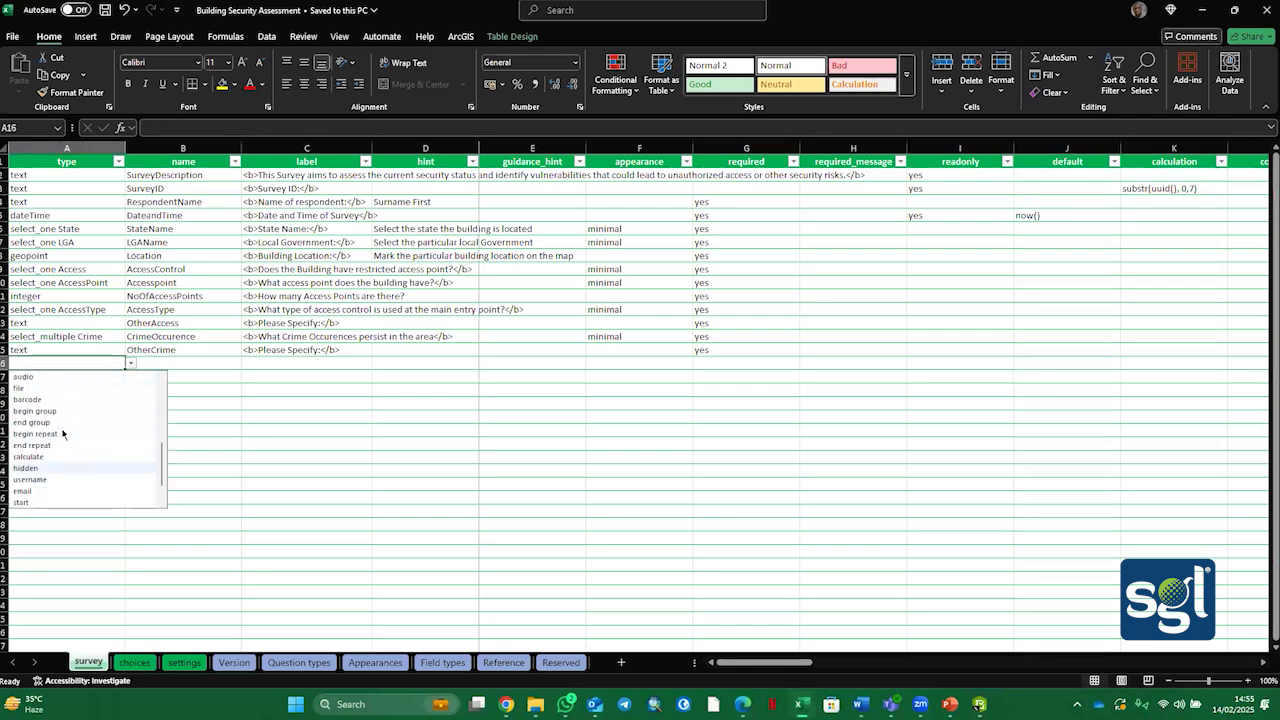
{"action": "scroll", "coordinate": [59, 439], "scroll_direction": "up", "scroll_amount": 1}
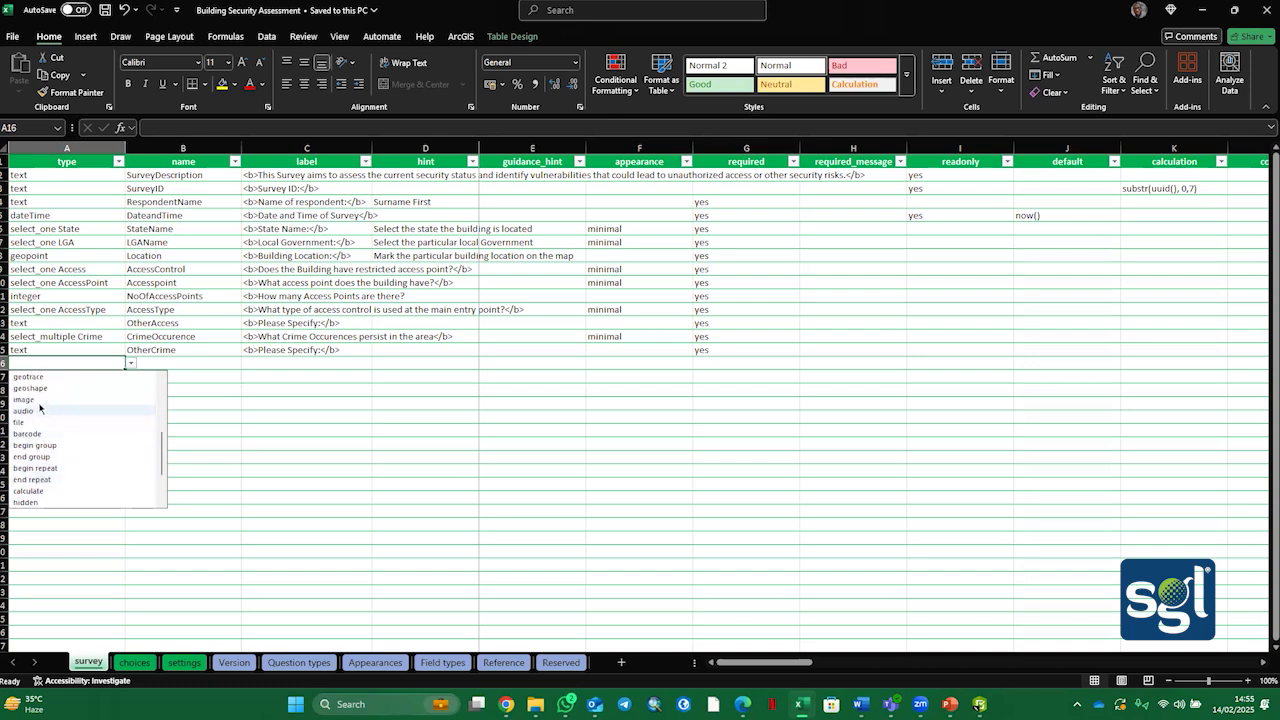
{"action": "left_click", "coordinate": [36, 399]}
Step: Name the image question BuildingPhoto
{"action": "left_click", "coordinate": [214, 371]}
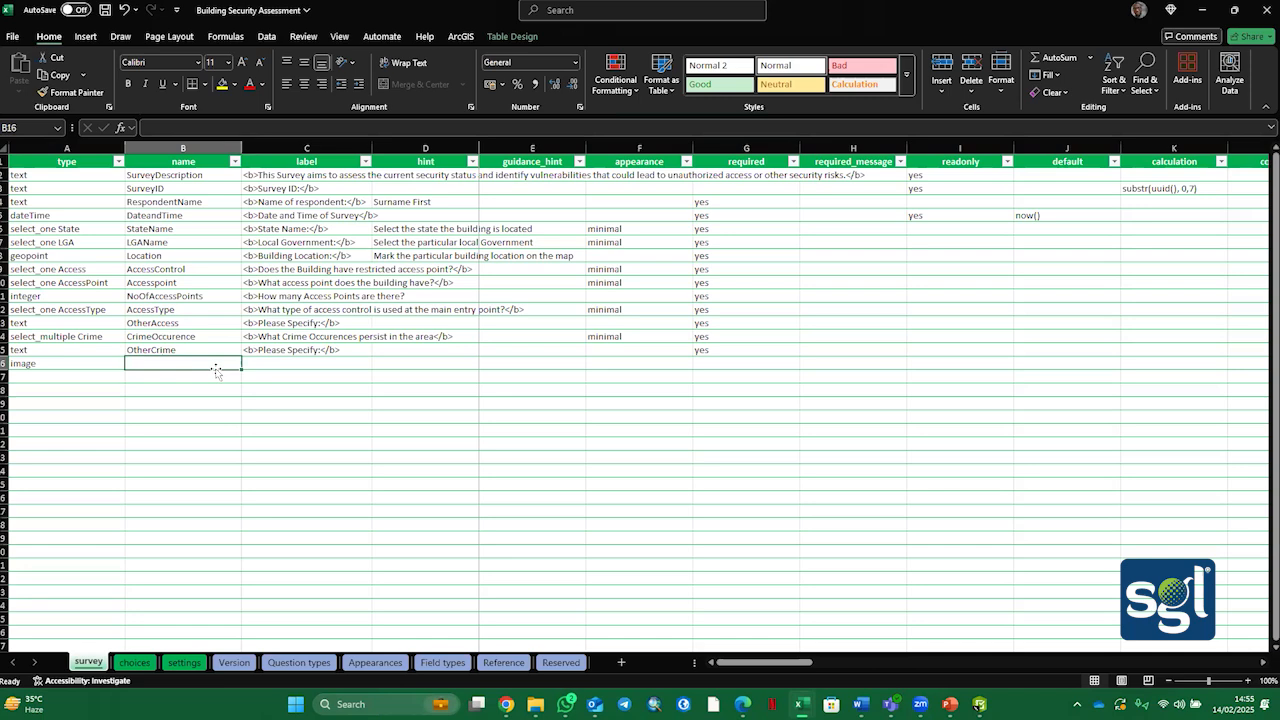
{"action": "type", "text": "I"}
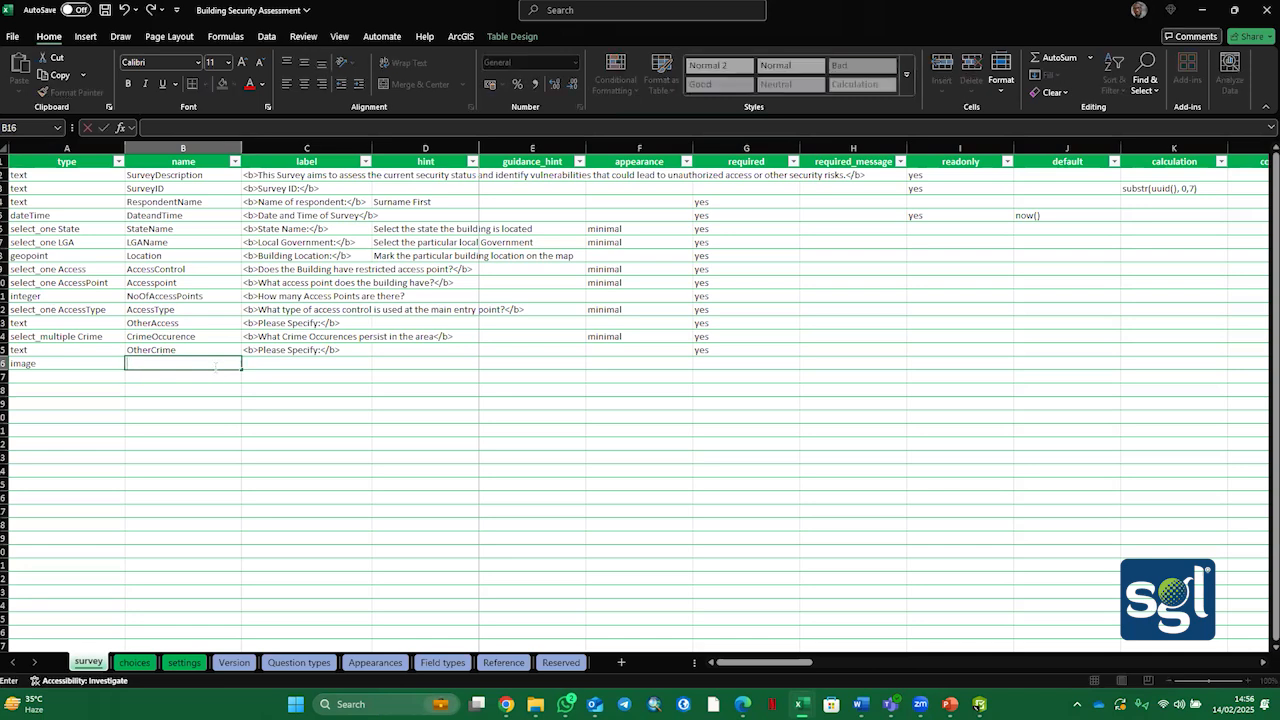
{"action": "type", "text": "Poi"}
{"action": "key", "text": "BackSpace"}
{"action": "type", "text": "hoto"}
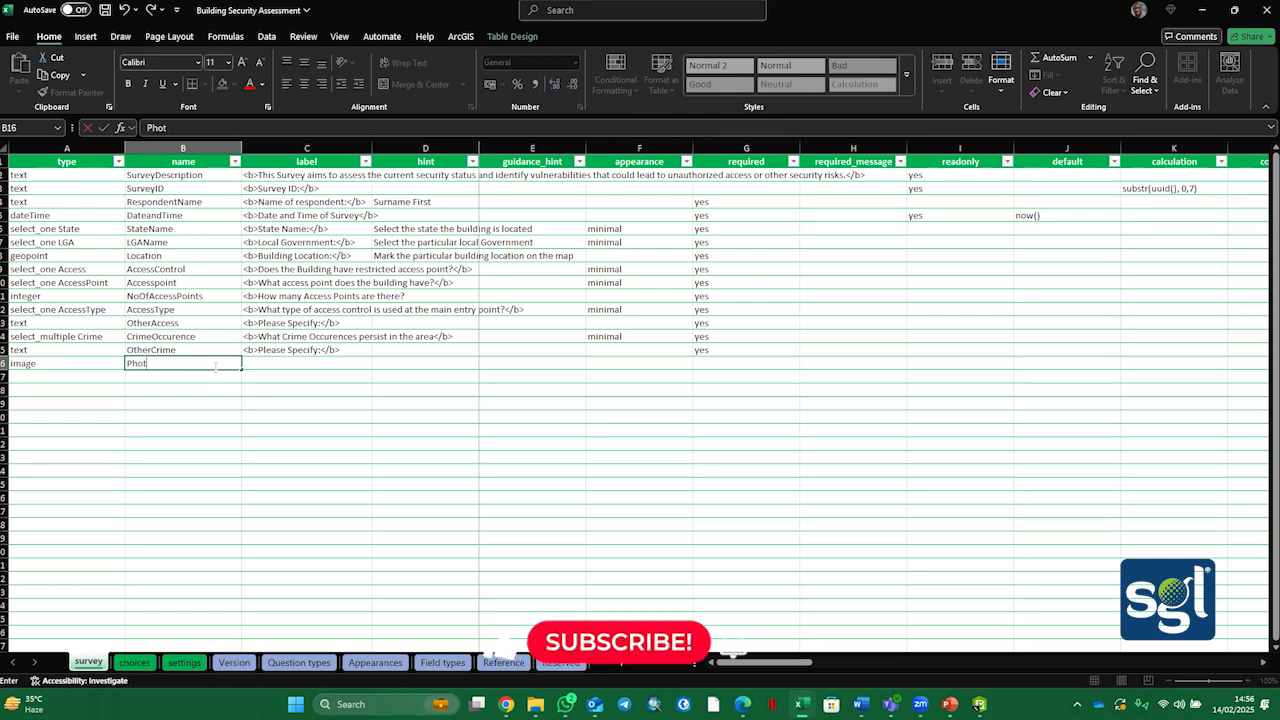
{"action": "key", "text": "BackSpace"}
{"action": "key", "text": "BackSpace"}
{"action": "key", "text": "BackSpace"}
{"action": "key", "text": "BackSpace"}
{"action": "key", "text": "BackSpace"}
{"action": "type", "text": "Buildin"}
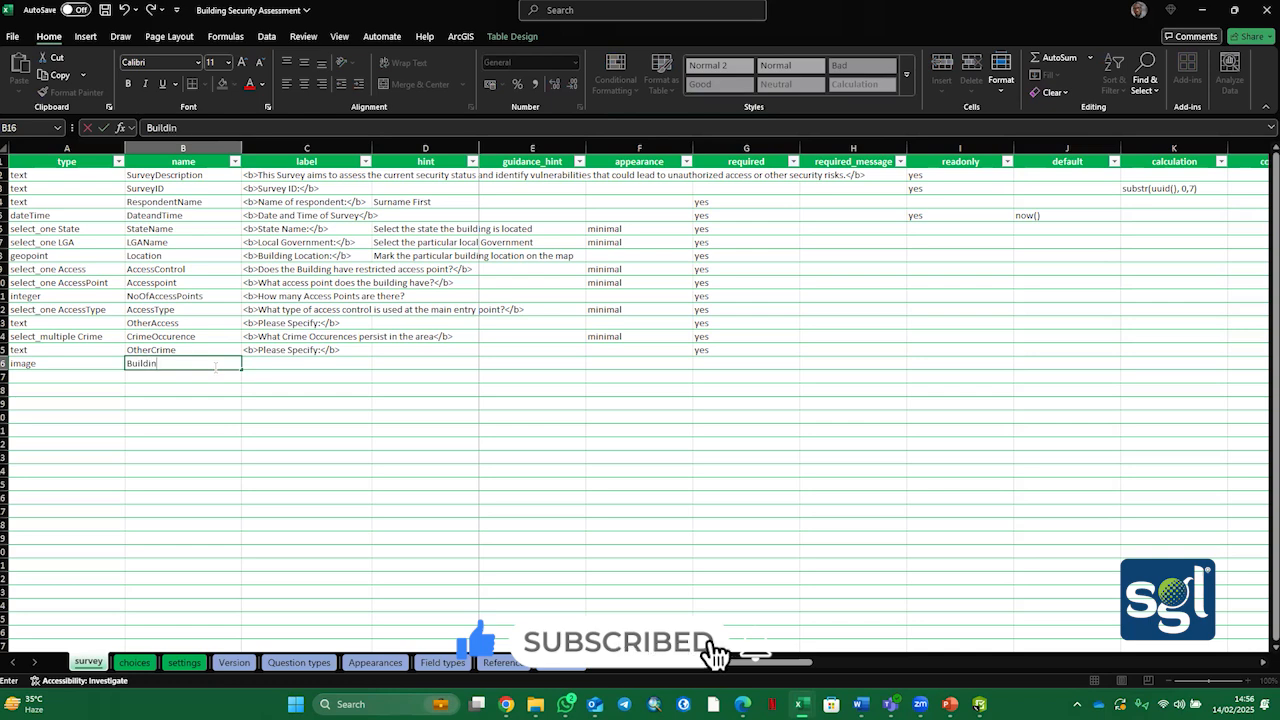
{"action": "type", "text": "gphoto"}
{"action": "left_click", "coordinate": [163, 366]}
{"action": "key", "text": "BackSpace"}
{"action": "type", "text": "P"}
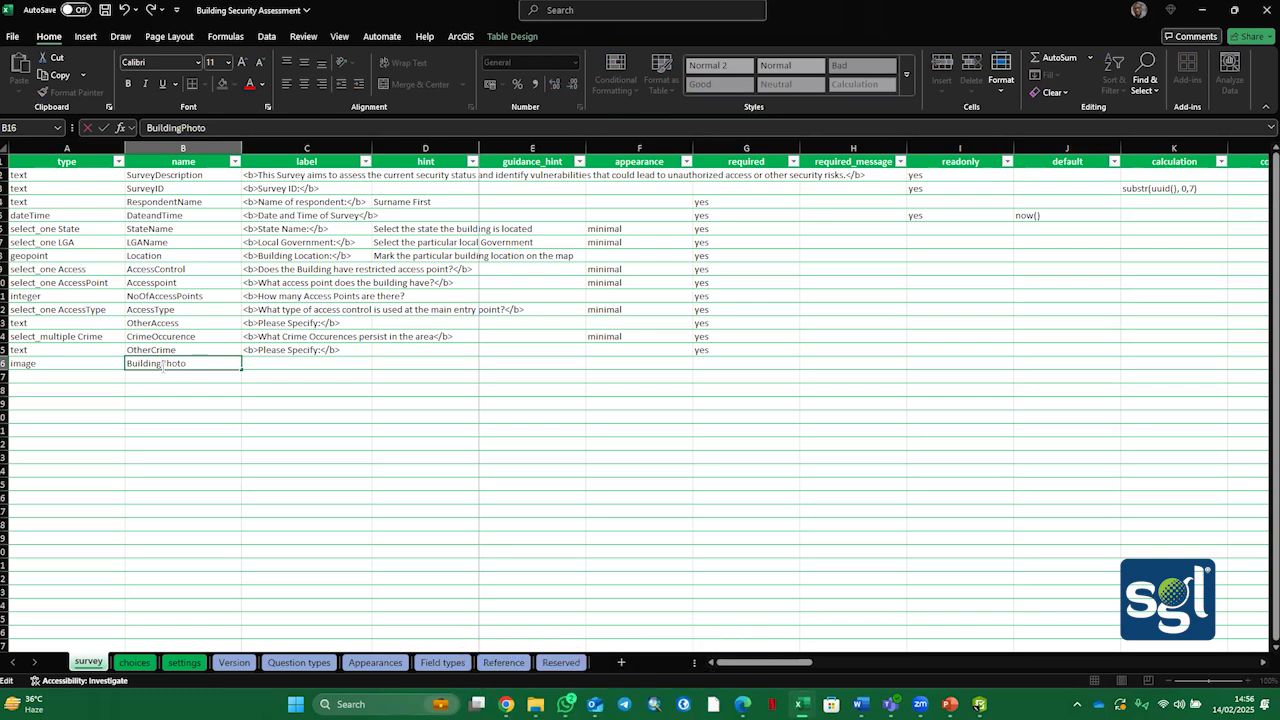
Step: Enter the BuildingPhoto question's label as <b>Picture of the Building:</b>
{"action": "left_click", "coordinate": [290, 363]}
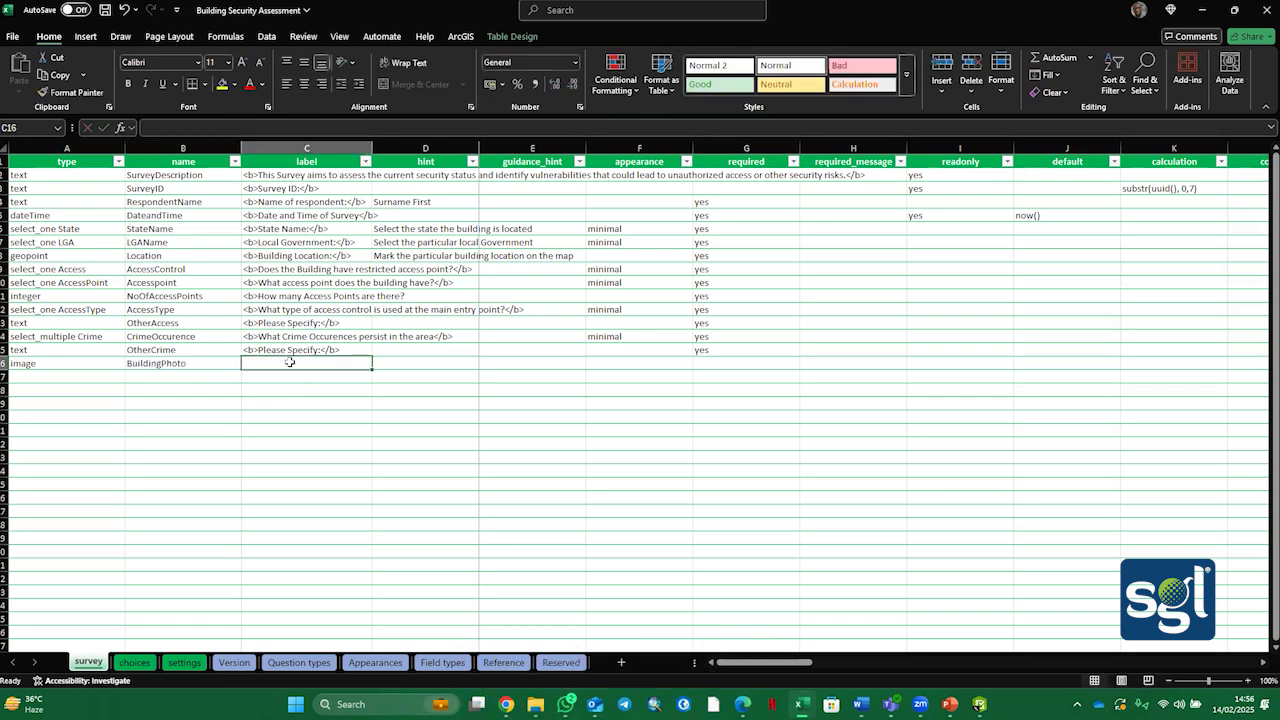
{"action": "type", "text": "<b"}
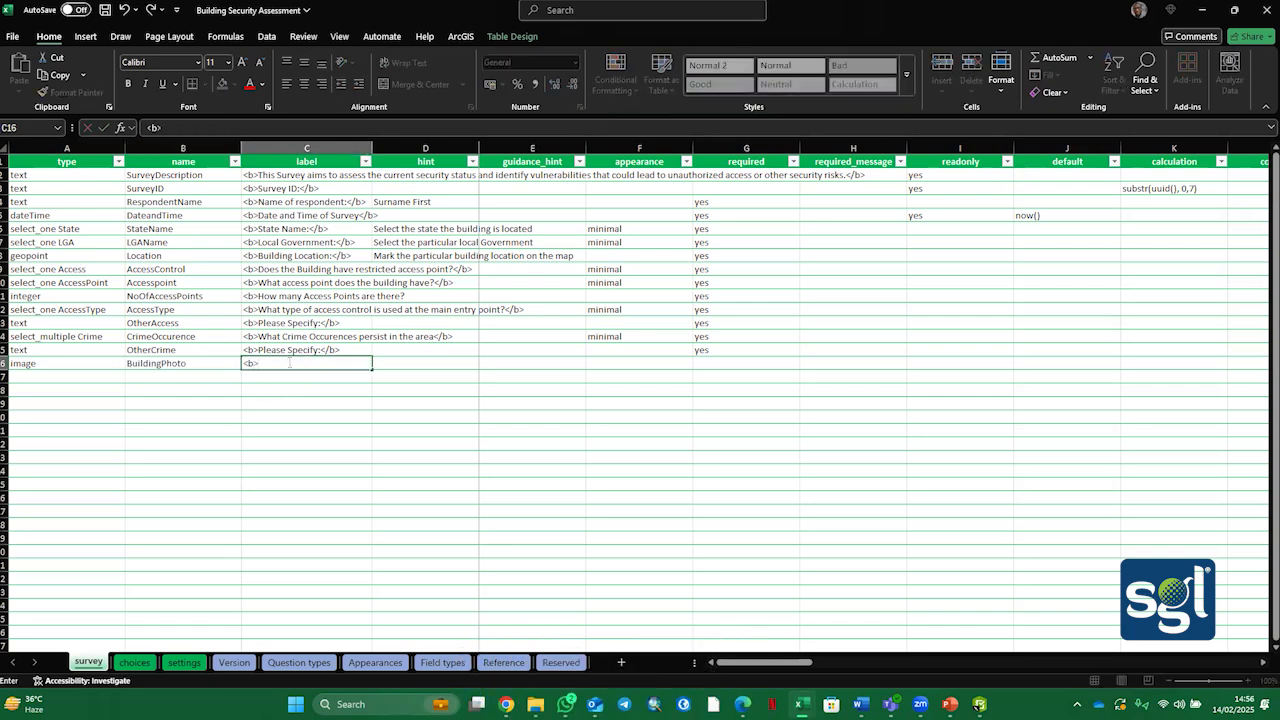
{"action": "type", "text": ">P"}
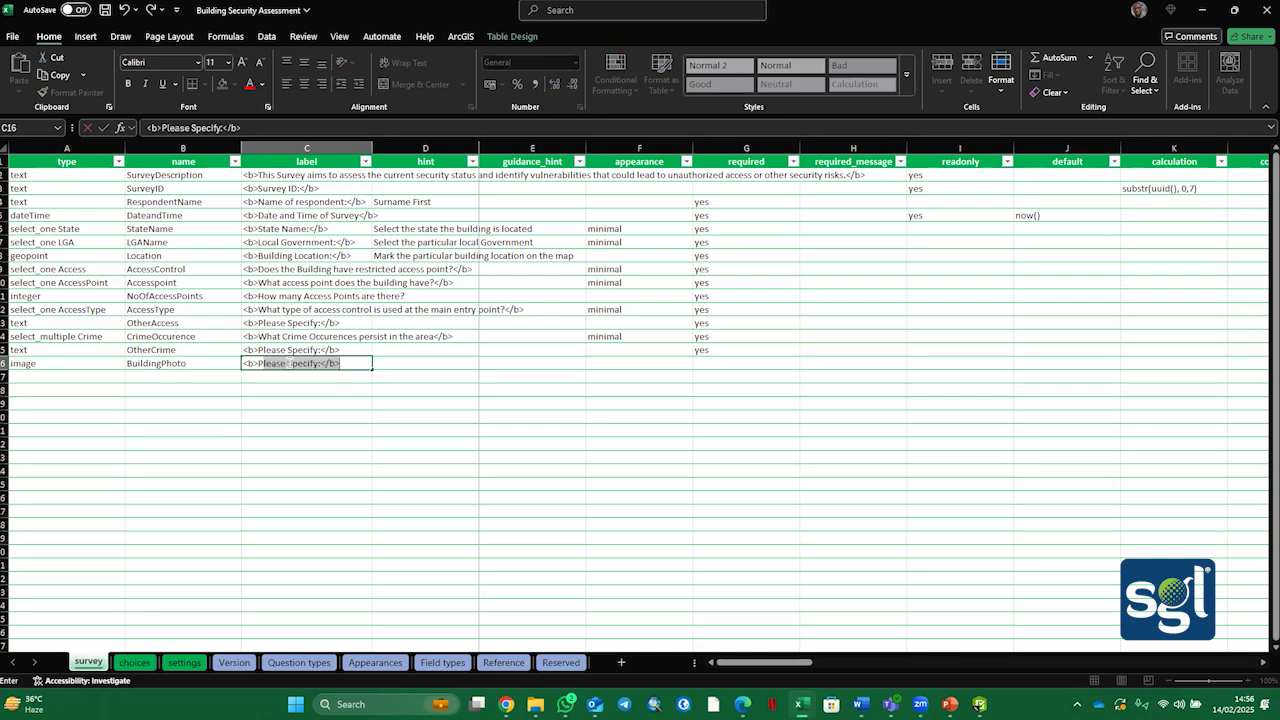
{"action": "type", "text": "ictur"}
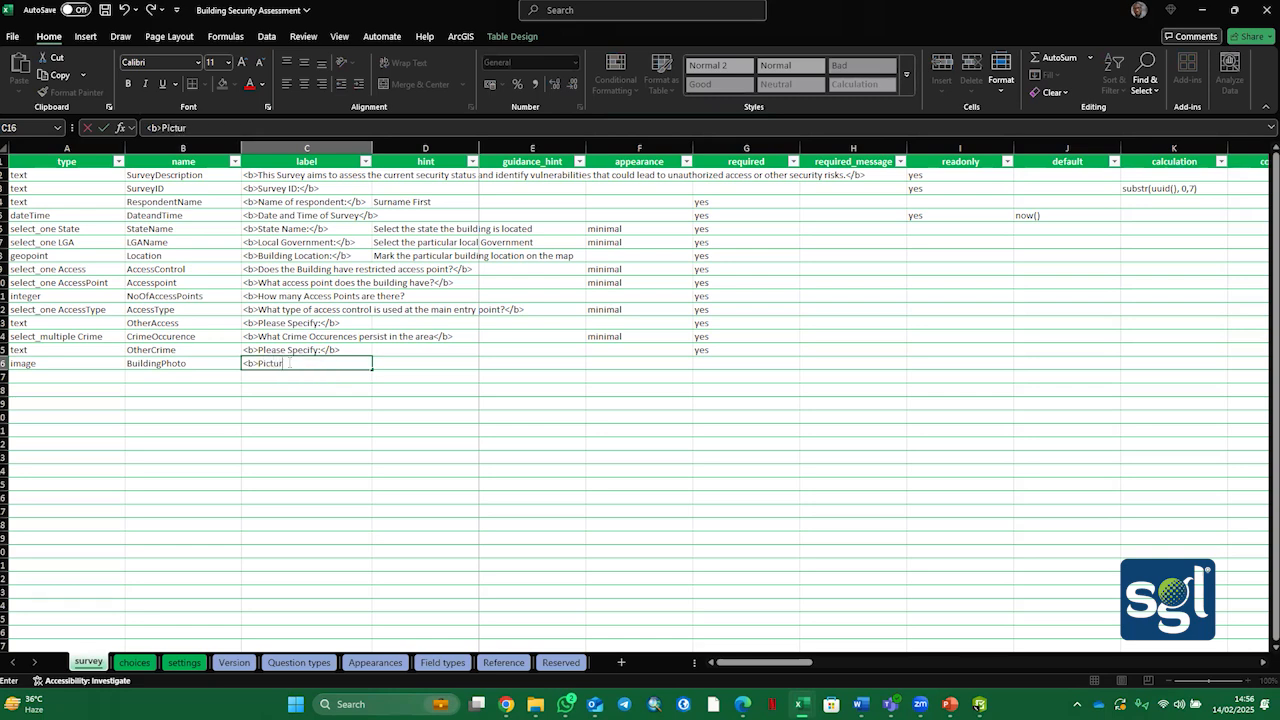
{"action": "type", "text": "e of the Building:</"}
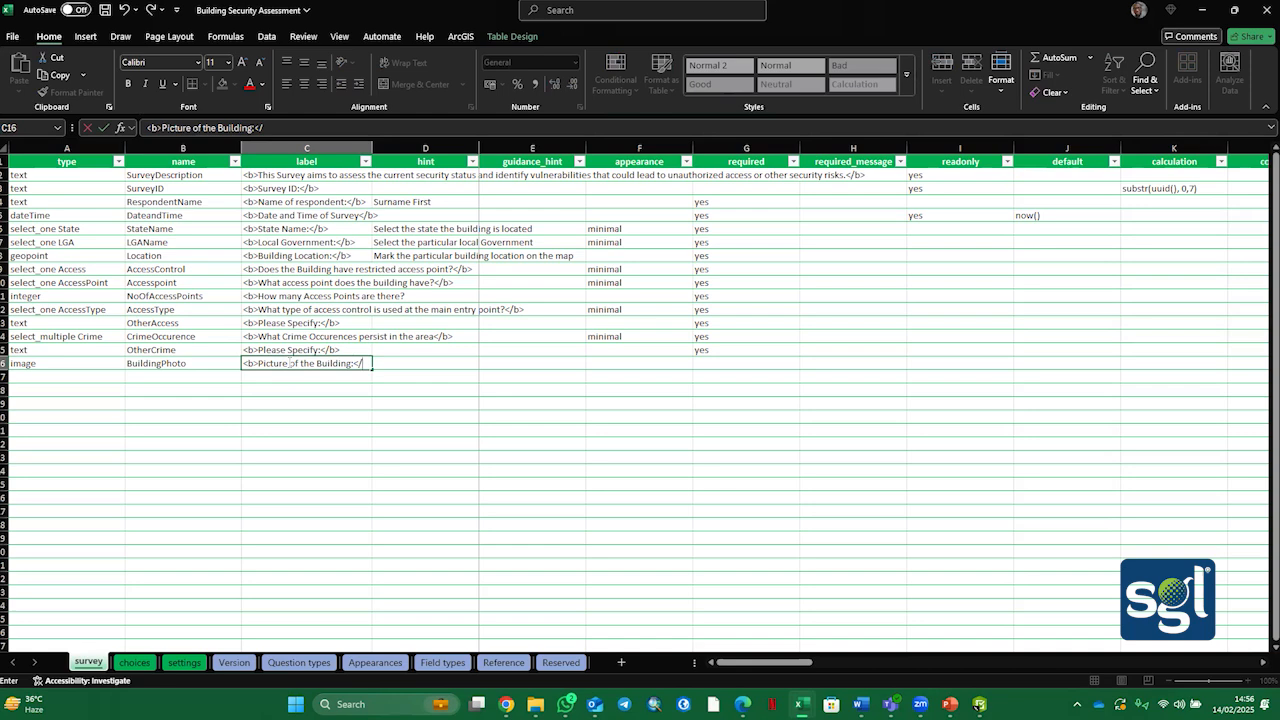
{"action": "type", "text": "b>"}
Step: Make the BuildingPhoto question required by setting it to yes, and save the workbook
{"action": "left_click", "coordinate": [624, 364]}
{"action": "left_click", "coordinate": [699, 366]}
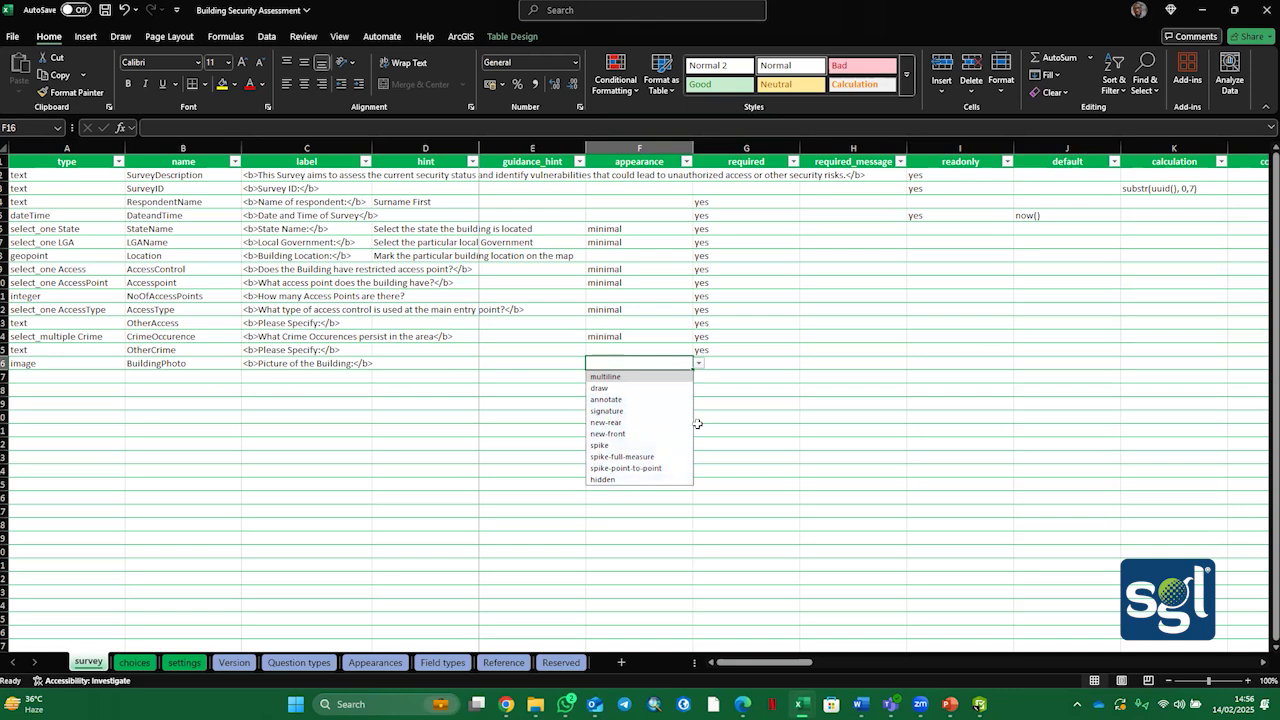
{"action": "left_click", "coordinate": [740, 365]}
{"action": "left_click", "coordinate": [806, 363]}
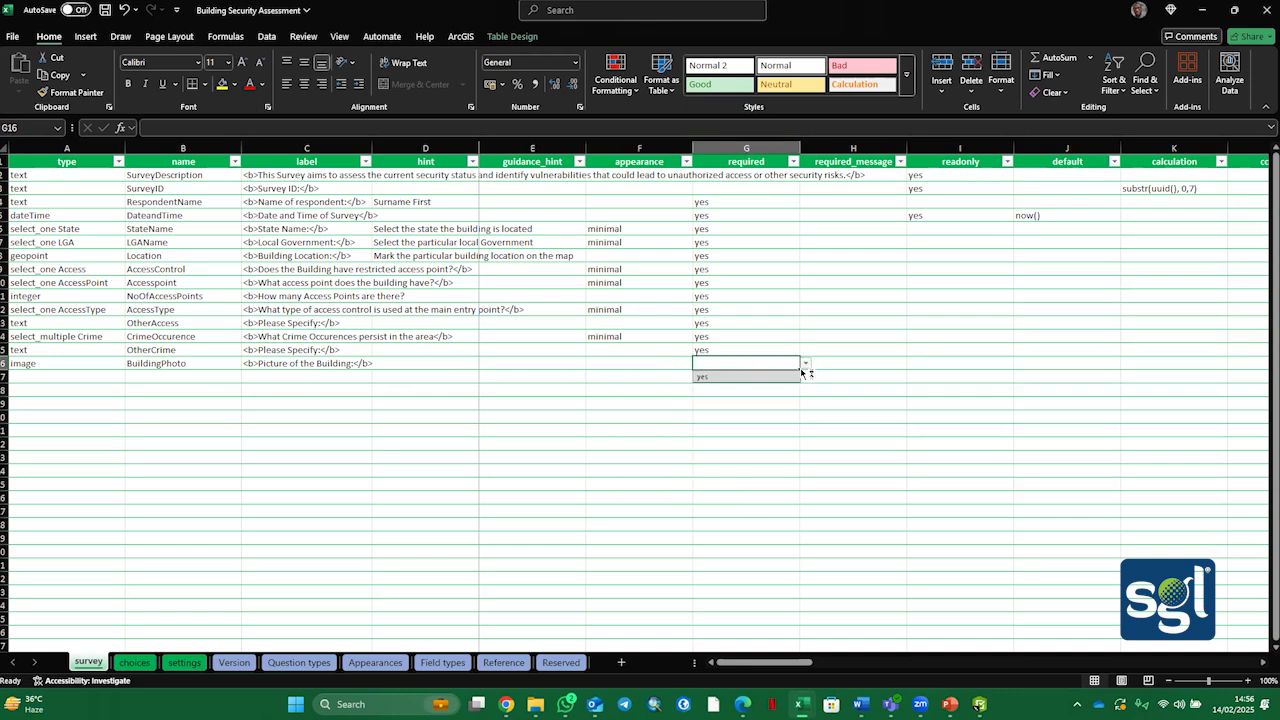
{"action": "left_click", "coordinate": [740, 377]}
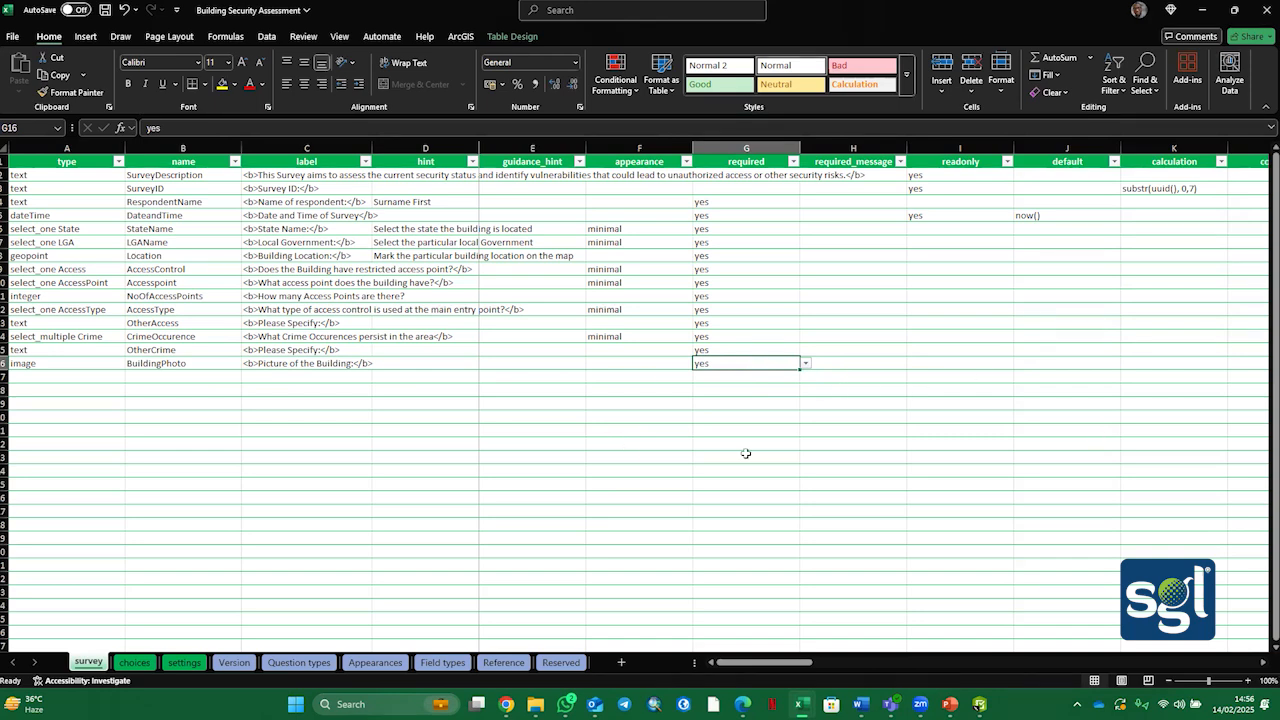
{"action": "key", "text": "ctrl+s"}
Step: Switch to Survey123 Connect and test the camera and file-picker options of the Picture of the Building question, closing each without adding an image
{"action": "mouse_move", "coordinate": [978, 705]}
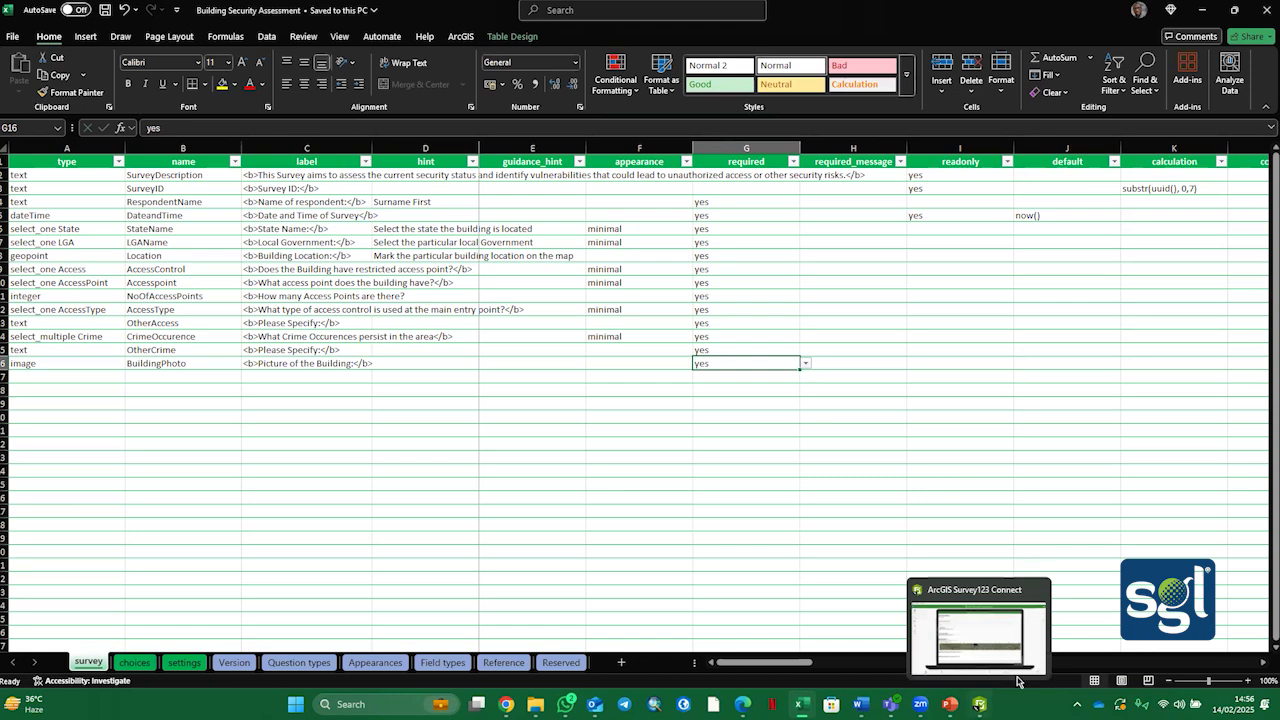
{"action": "left_click", "coordinate": [1008, 640]}
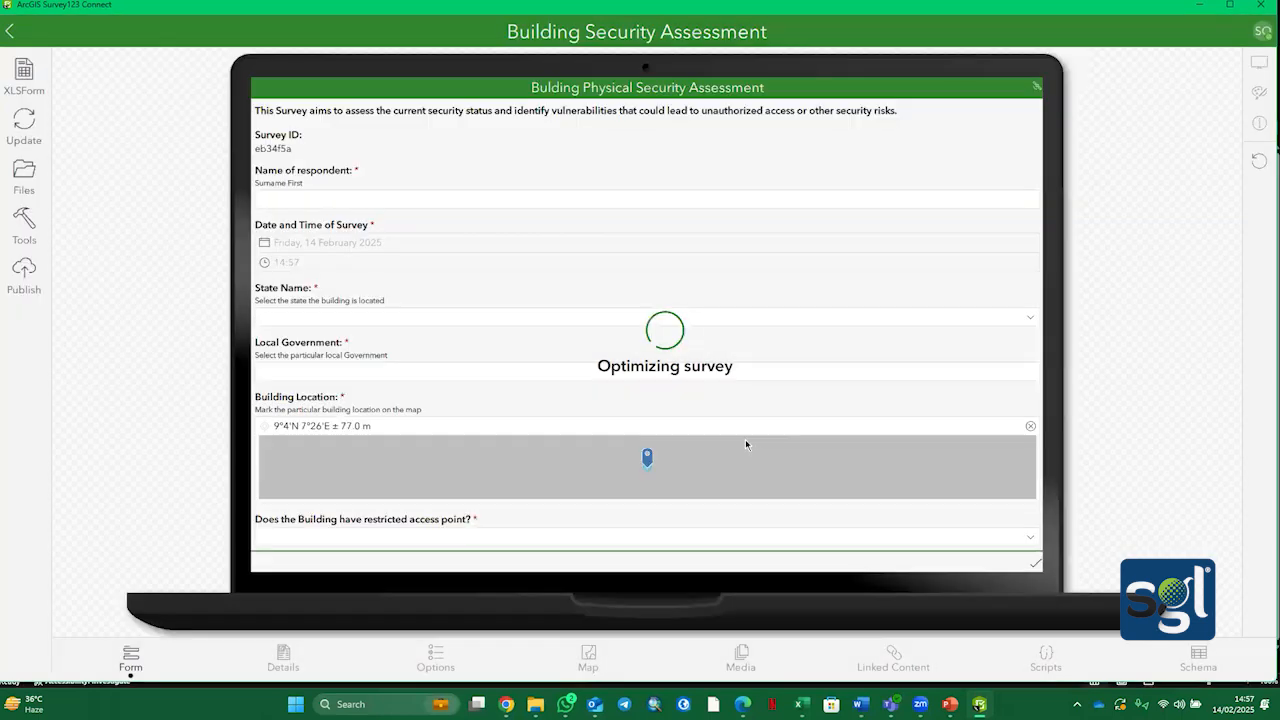
{"action": "scroll", "coordinate": [616, 488], "scroll_direction": "down", "scroll_amount": 2}
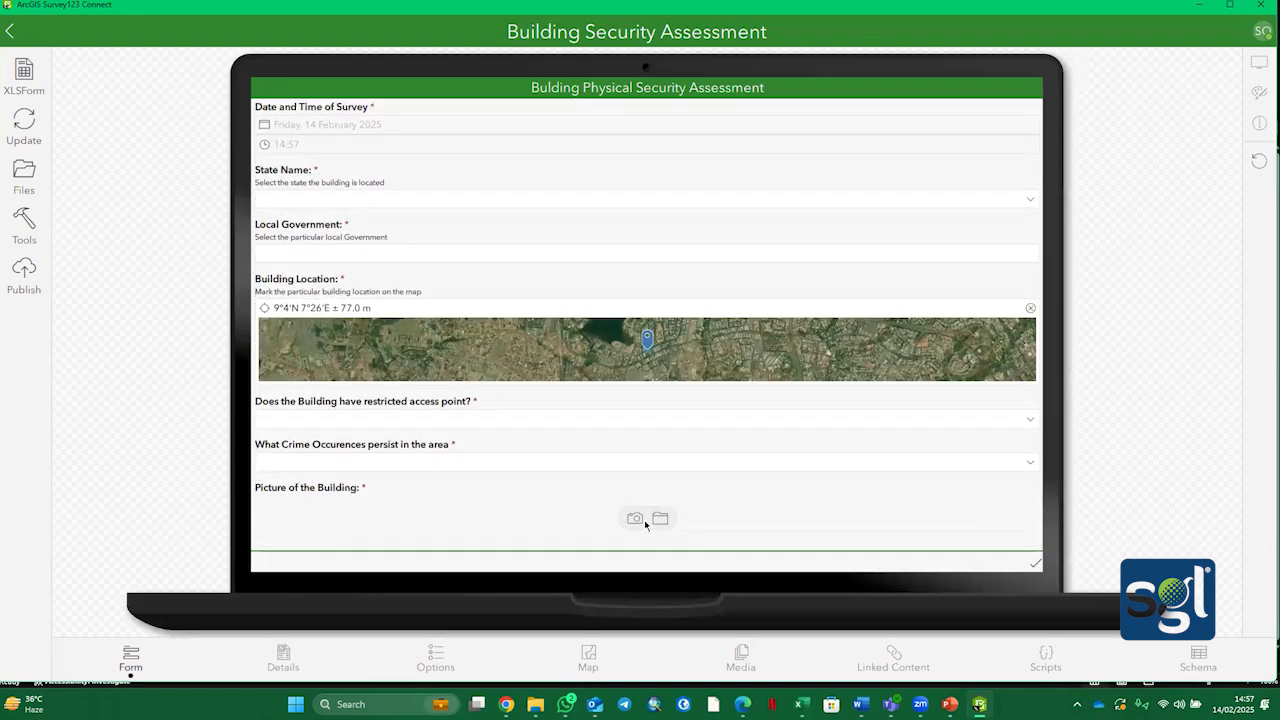
{"action": "left_click", "coordinate": [635, 521]}
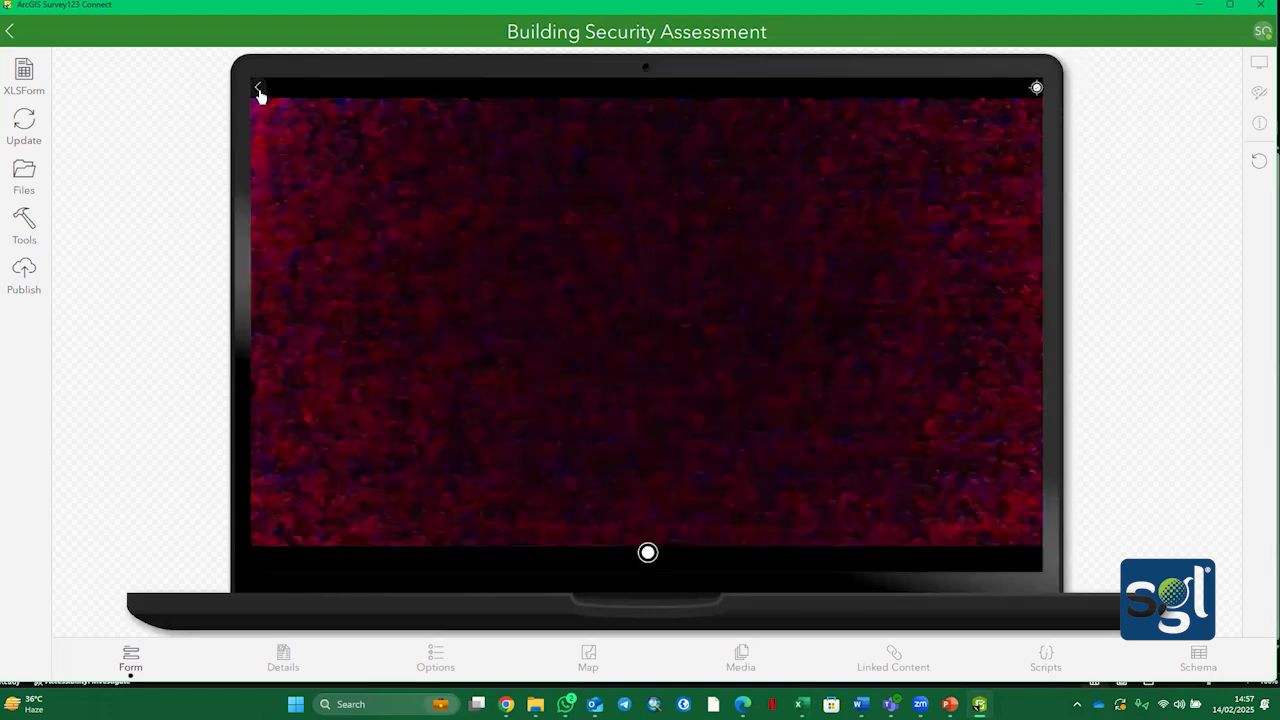
{"action": "left_click", "coordinate": [259, 93]}
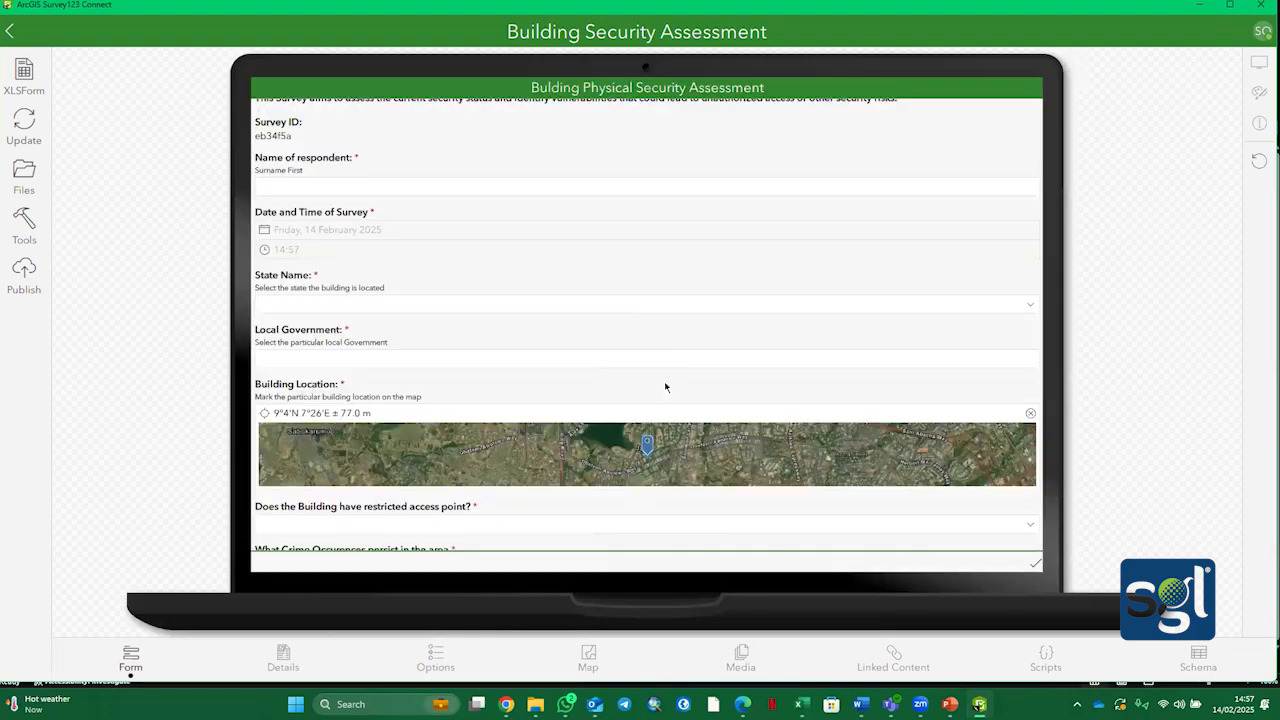
{"action": "scroll", "coordinate": [615, 462], "scroll_direction": "down", "scroll_amount": 2}
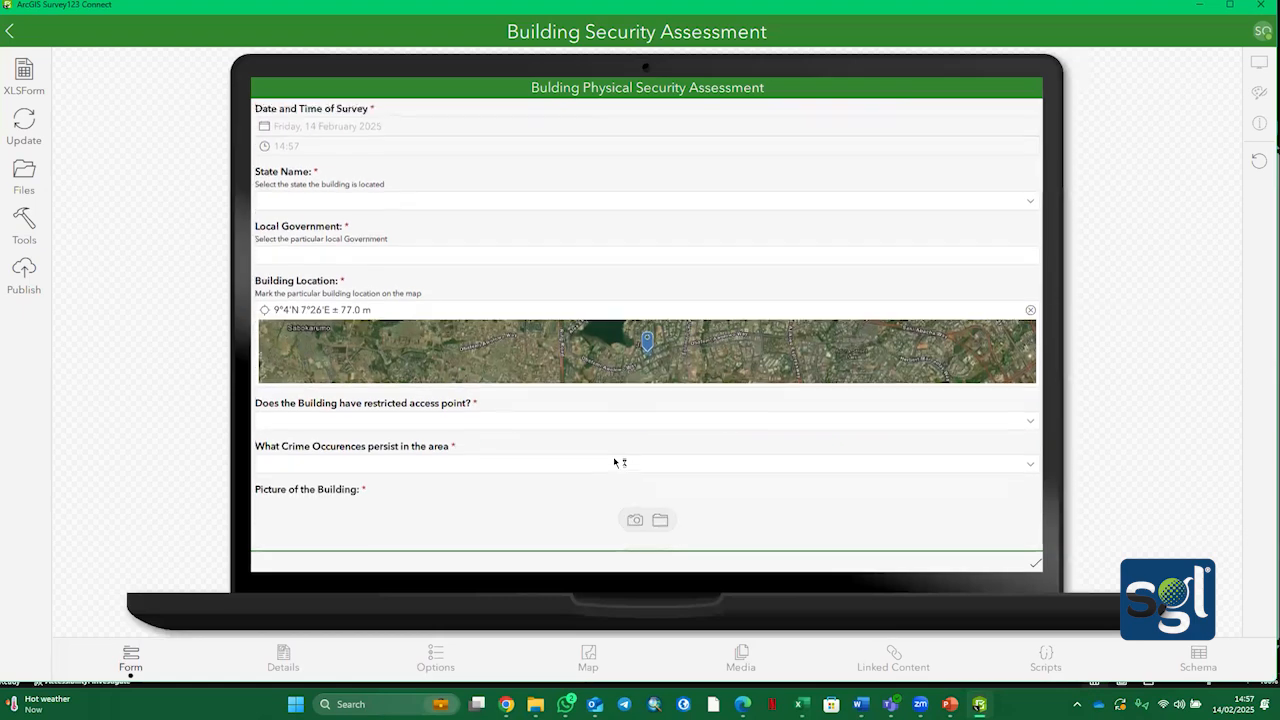
{"action": "left_click", "coordinate": [660, 519]}
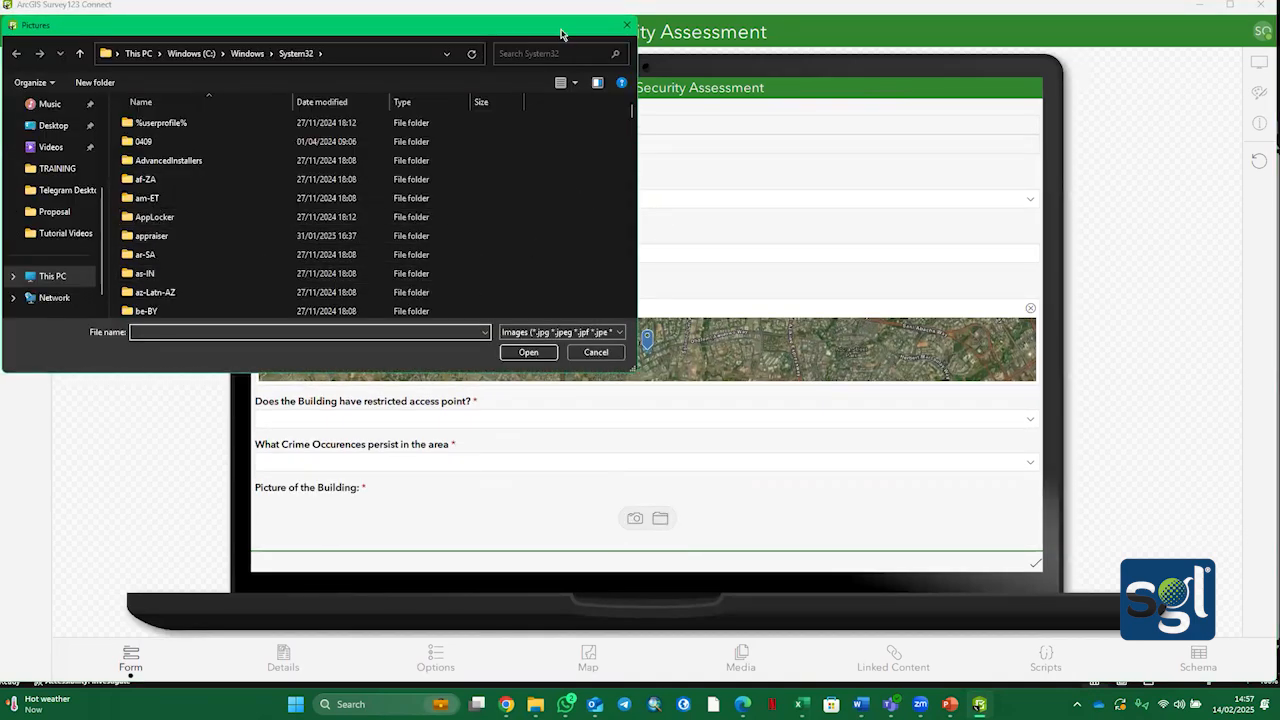
{"action": "left_click", "coordinate": [626, 25]}
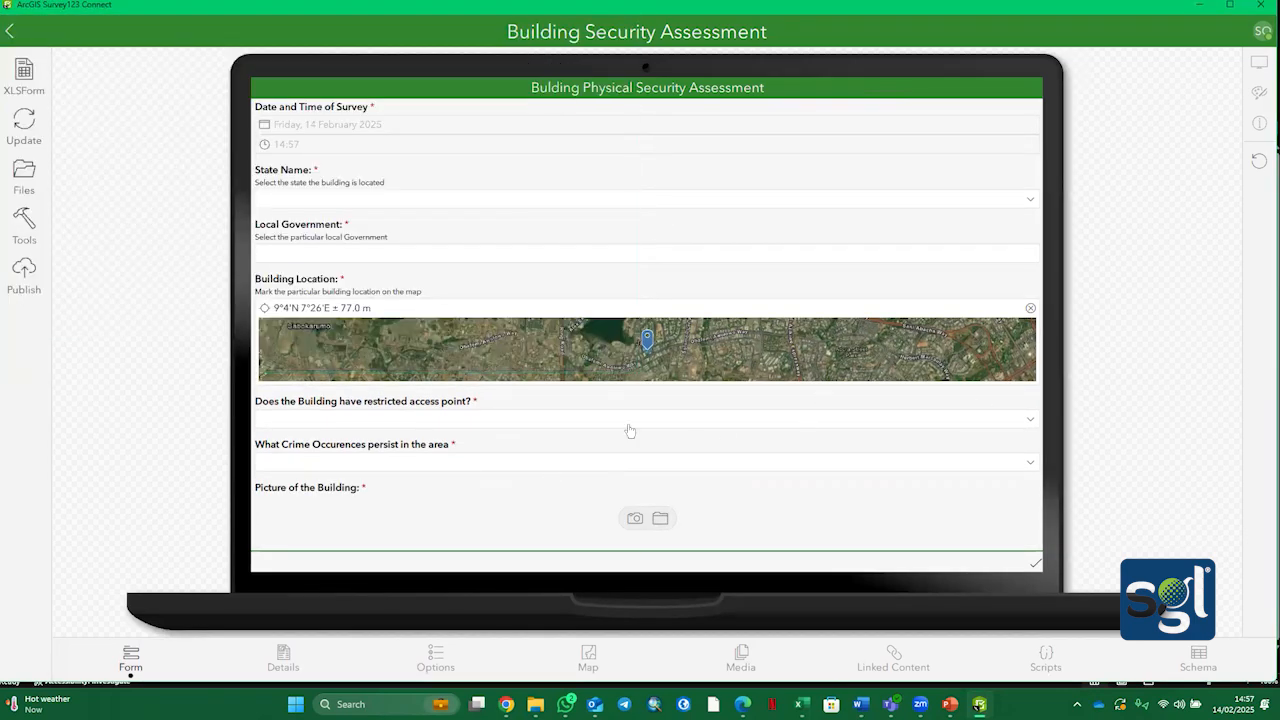
Step: Review the questions in the form preview from top to bottom, and return to the Excel survey sheet
{"action": "scroll", "coordinate": [630, 431], "scroll_direction": "up", "scroll_amount": 2}
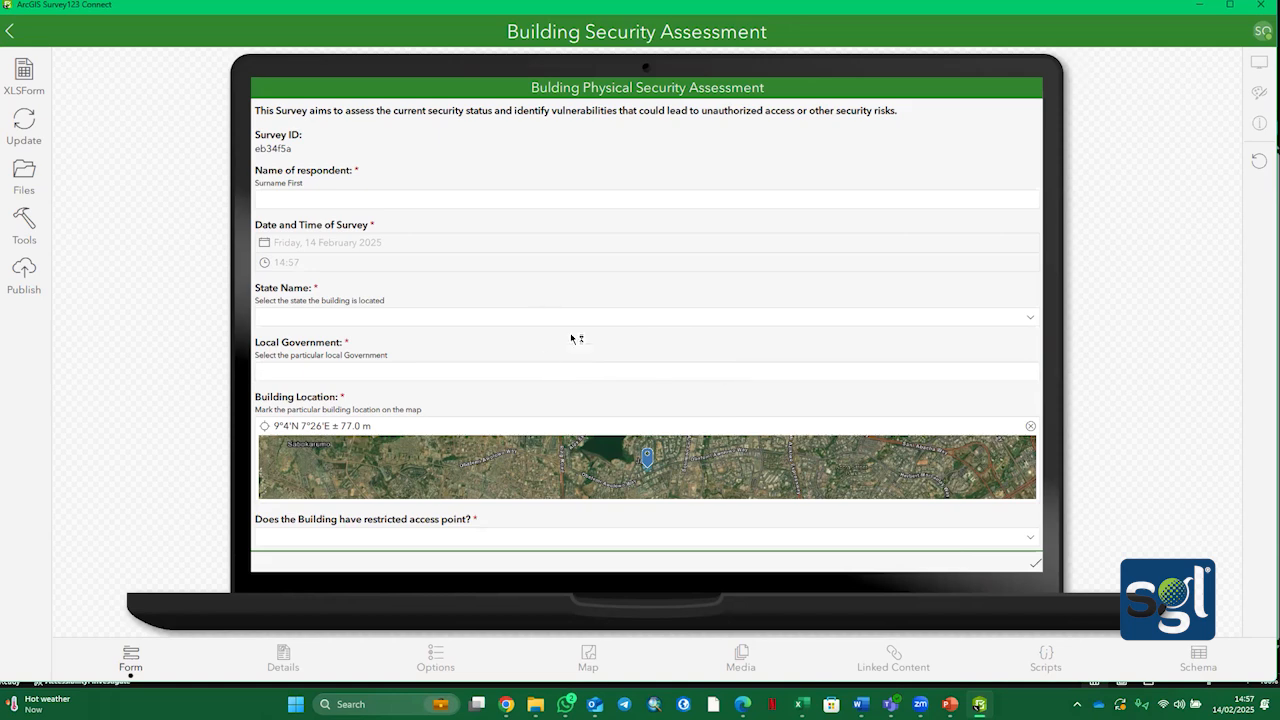
{"action": "scroll", "coordinate": [572, 341], "scroll_direction": "down", "scroll_amount": 2}
{"action": "scroll", "coordinate": [572, 341], "scroll_direction": "up", "scroll_amount": 2}
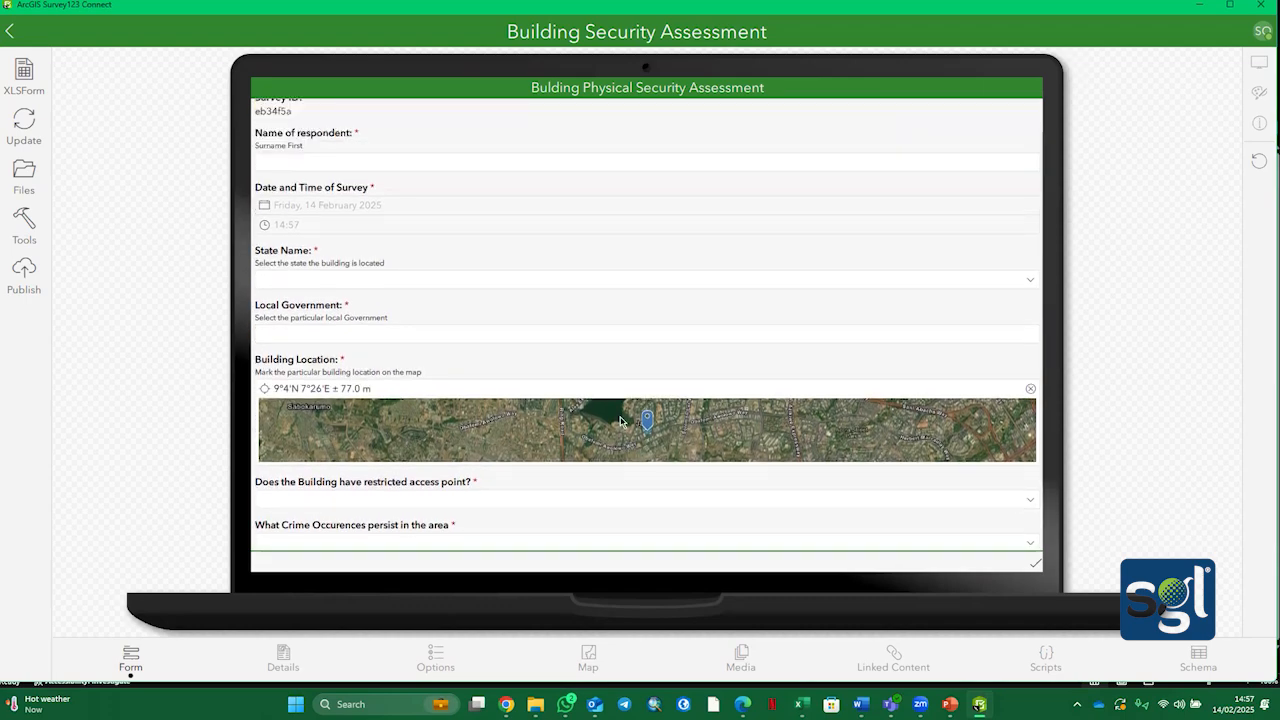
{"action": "left_click", "coordinate": [1201, 5]}
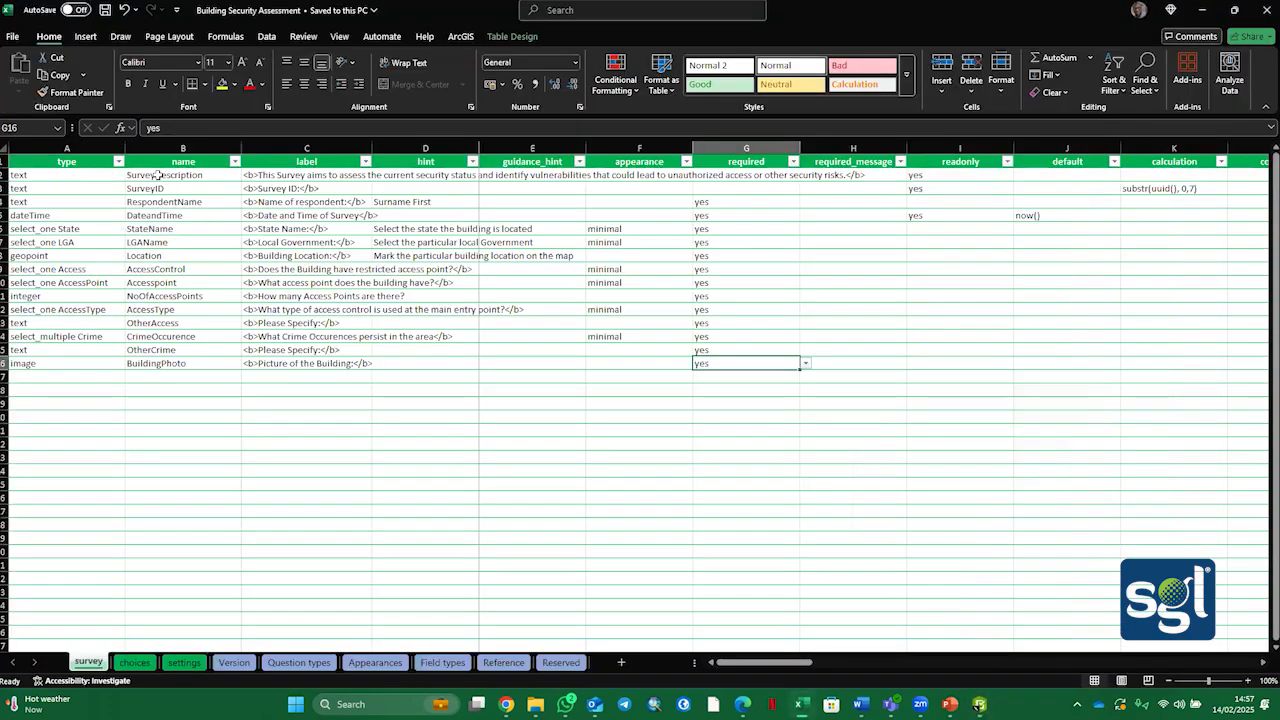
Step: Insert a blank row above the SurveyDescription question and remove its fill color
{"action": "right_click", "coordinate": [4, 175]}
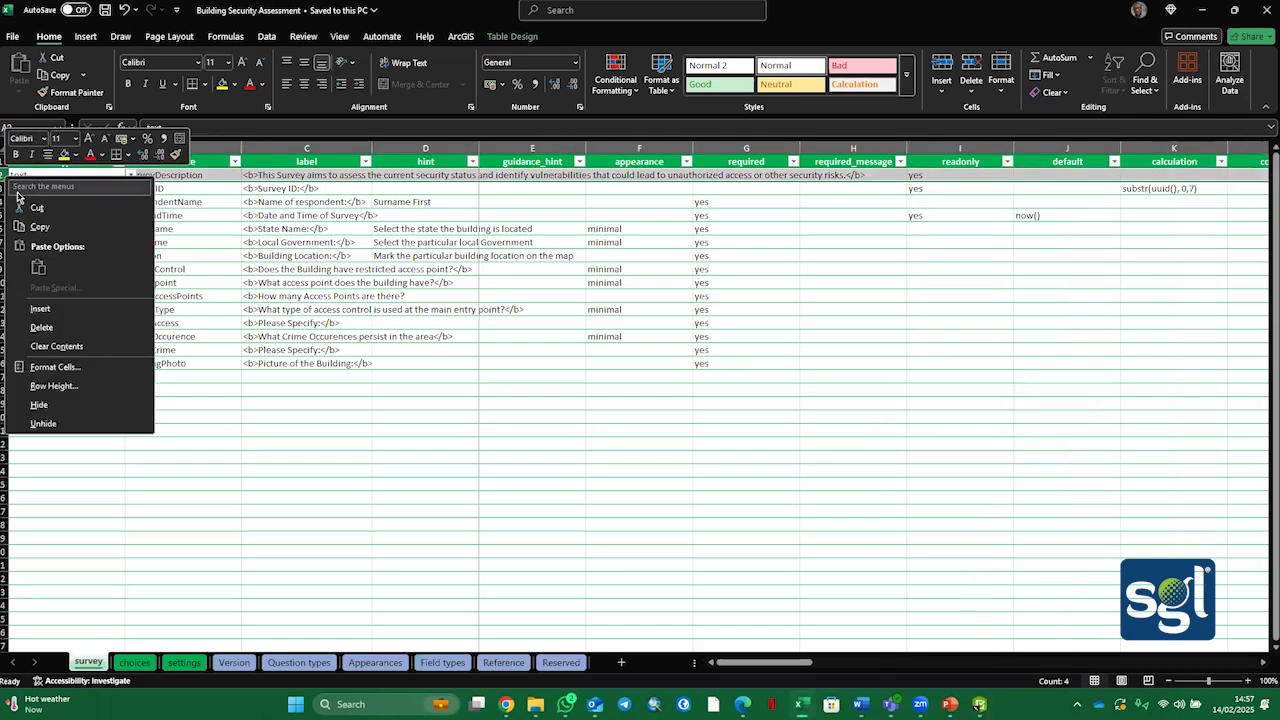
{"action": "left_click", "coordinate": [38, 307]}
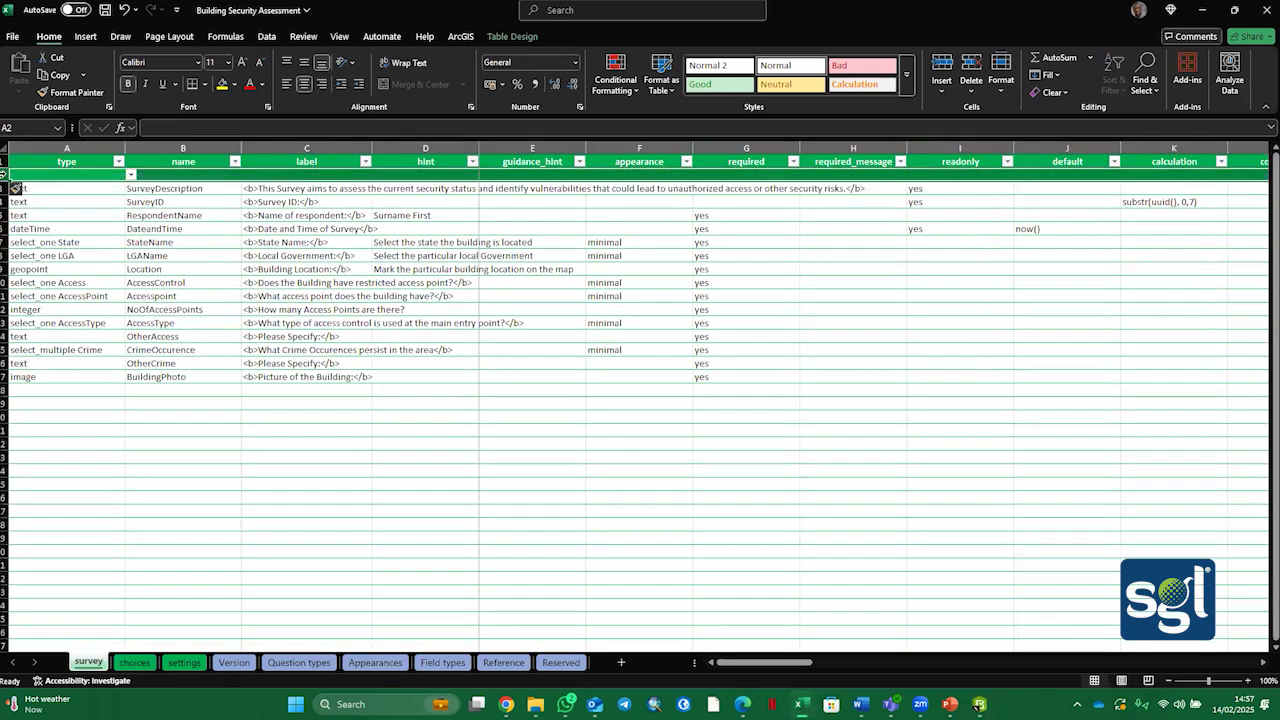
{"action": "left_click", "coordinate": [234, 84]}
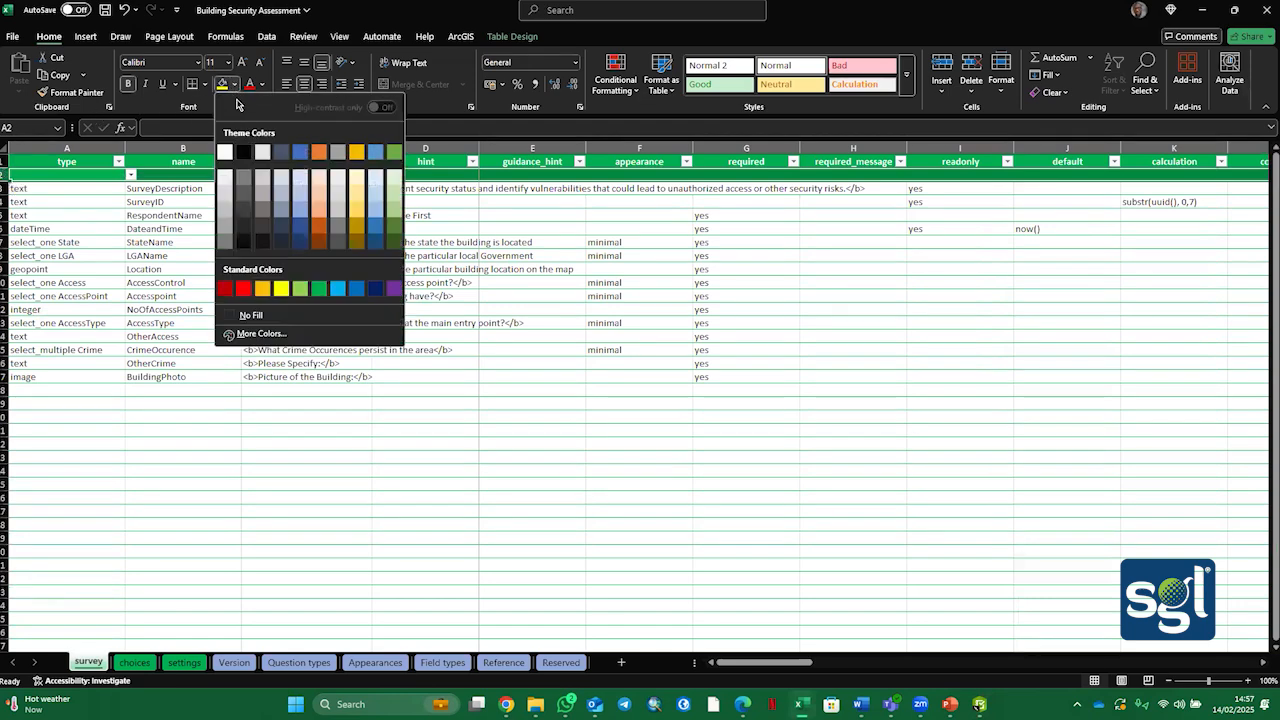
{"action": "left_click", "coordinate": [251, 315]}
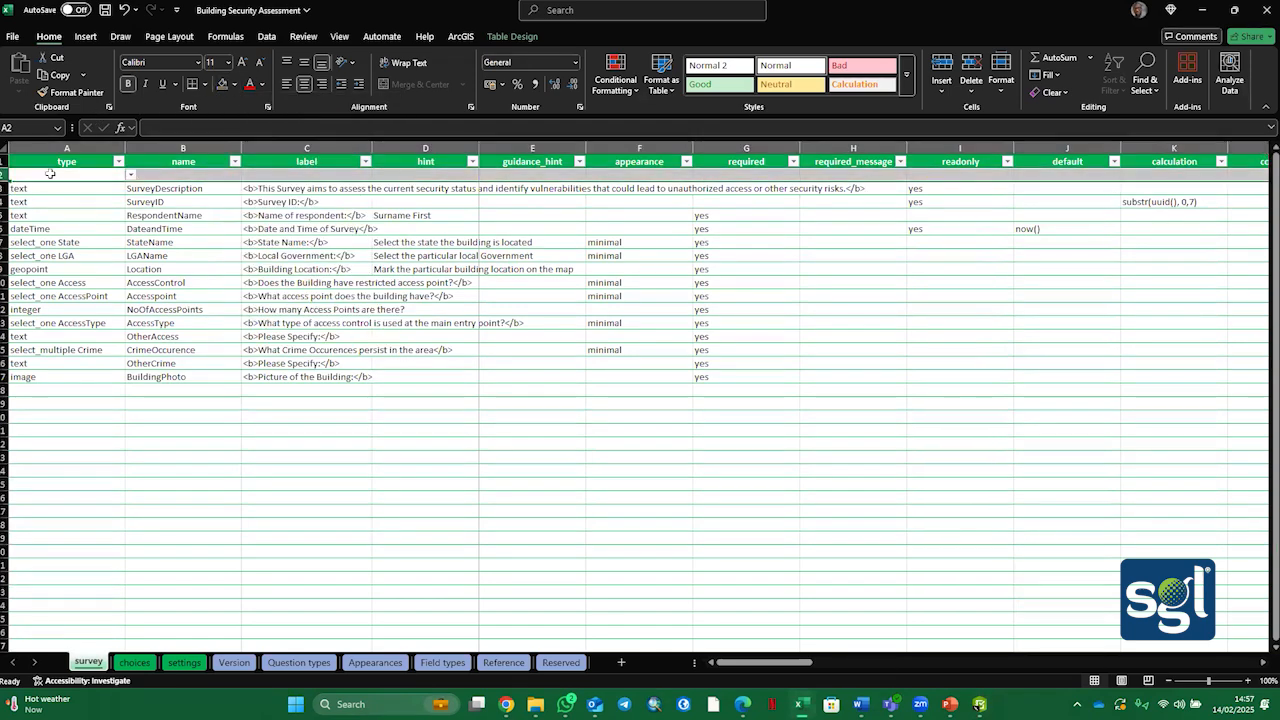
Step: Set the type of the blank row above SurveyDescription to begin group
{"action": "left_click", "coordinate": [131, 175]}
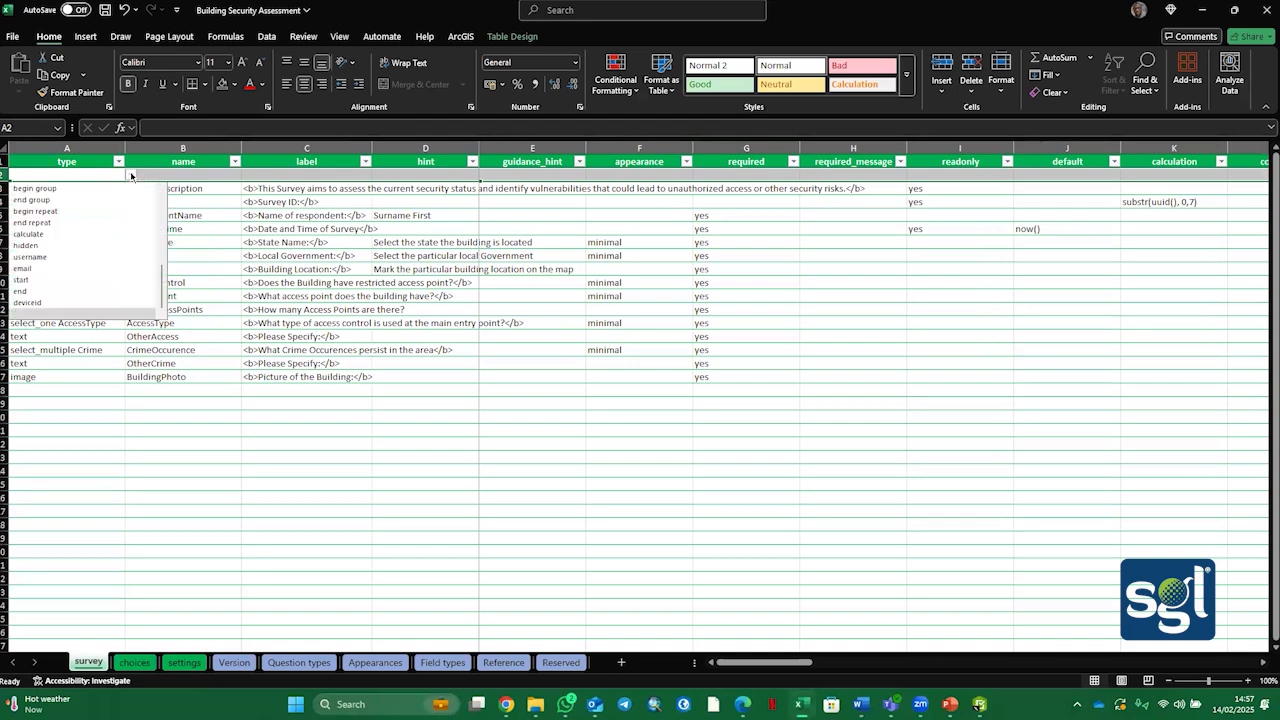
{"action": "left_click", "coordinate": [34, 189]}
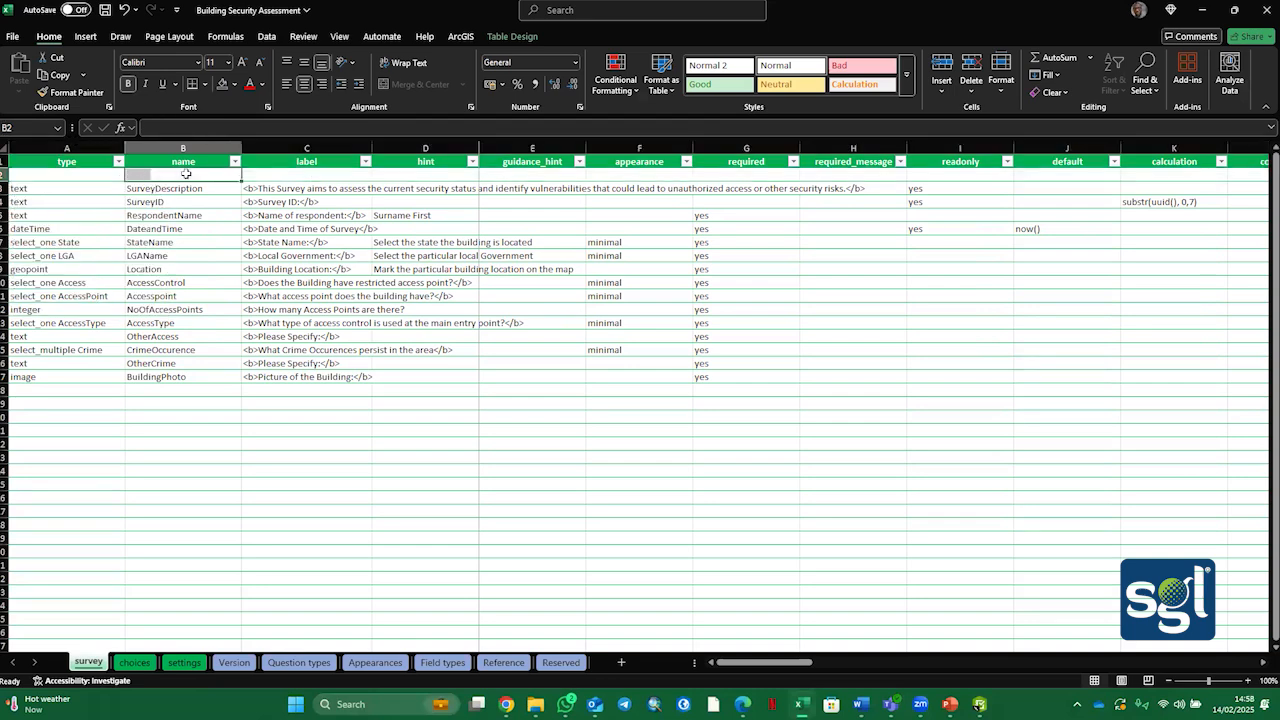
{"action": "left_click", "coordinate": [131, 175]}
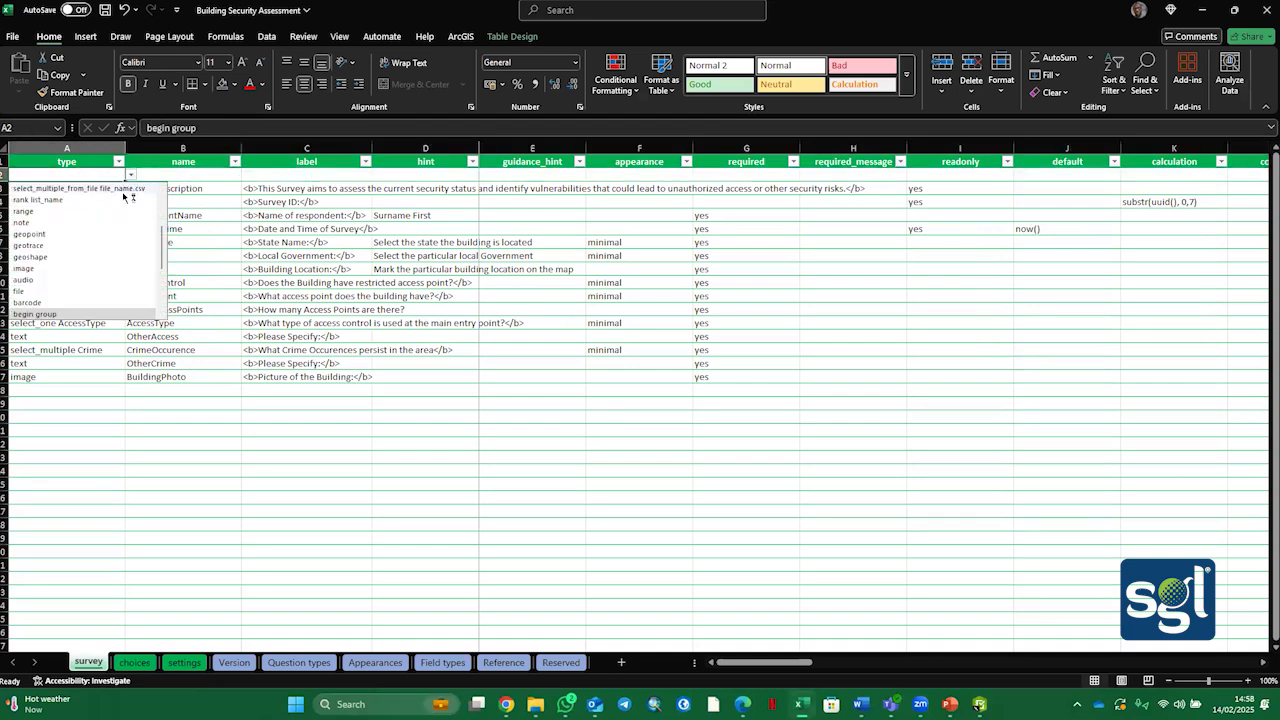
{"action": "scroll", "coordinate": [54, 271], "scroll_direction": "down", "scroll_amount": 3}
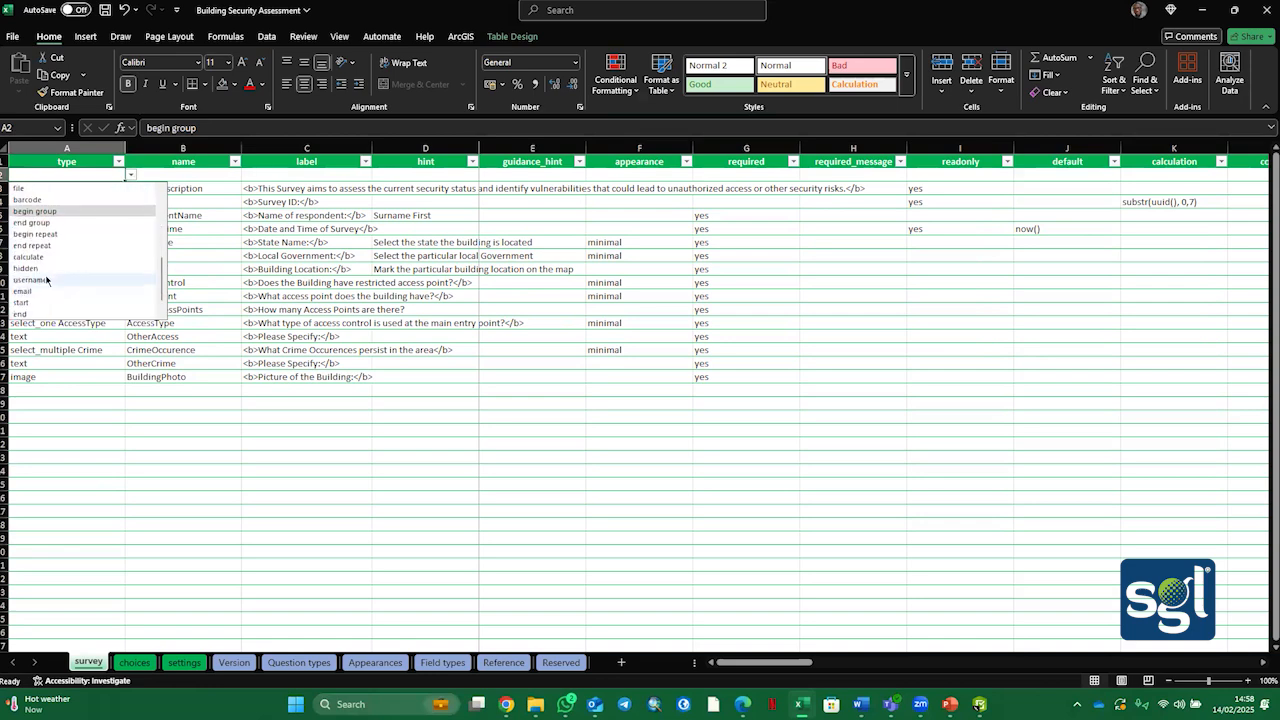
{"action": "left_click", "coordinate": [54, 212]}
{"action": "left_click", "coordinate": [186, 176]}
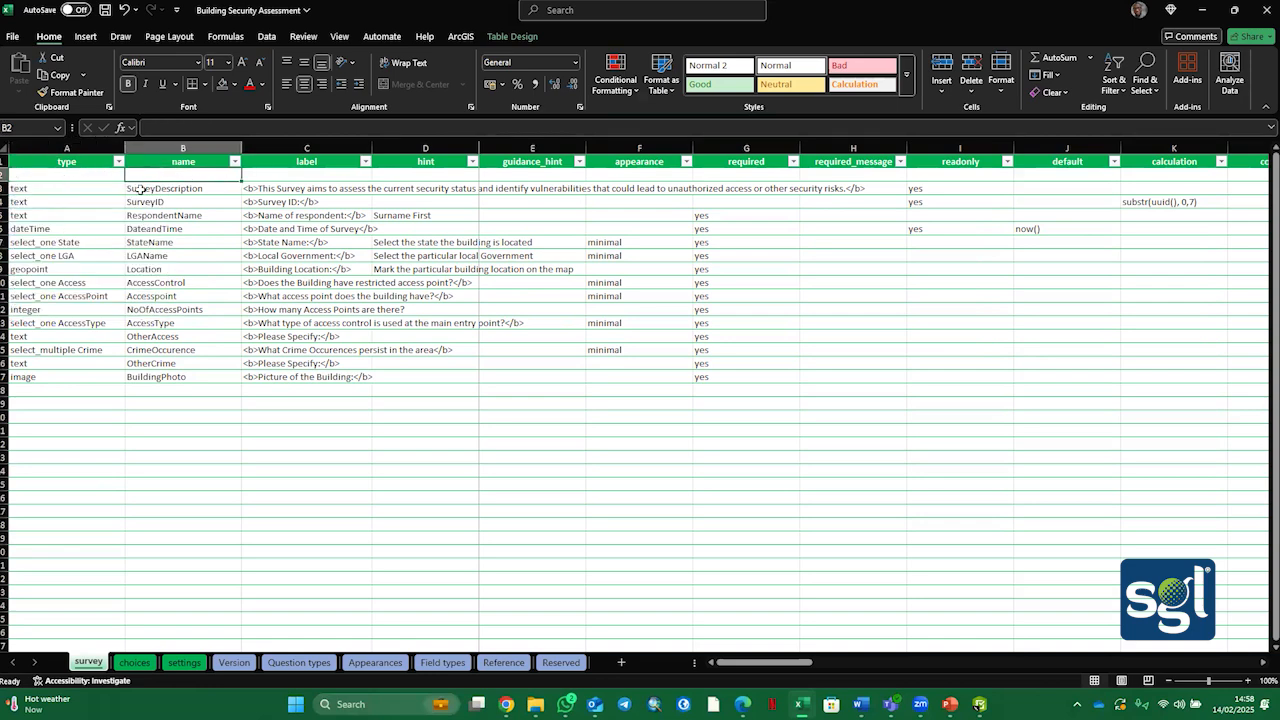
{"action": "left_click", "coordinate": [84, 175]}
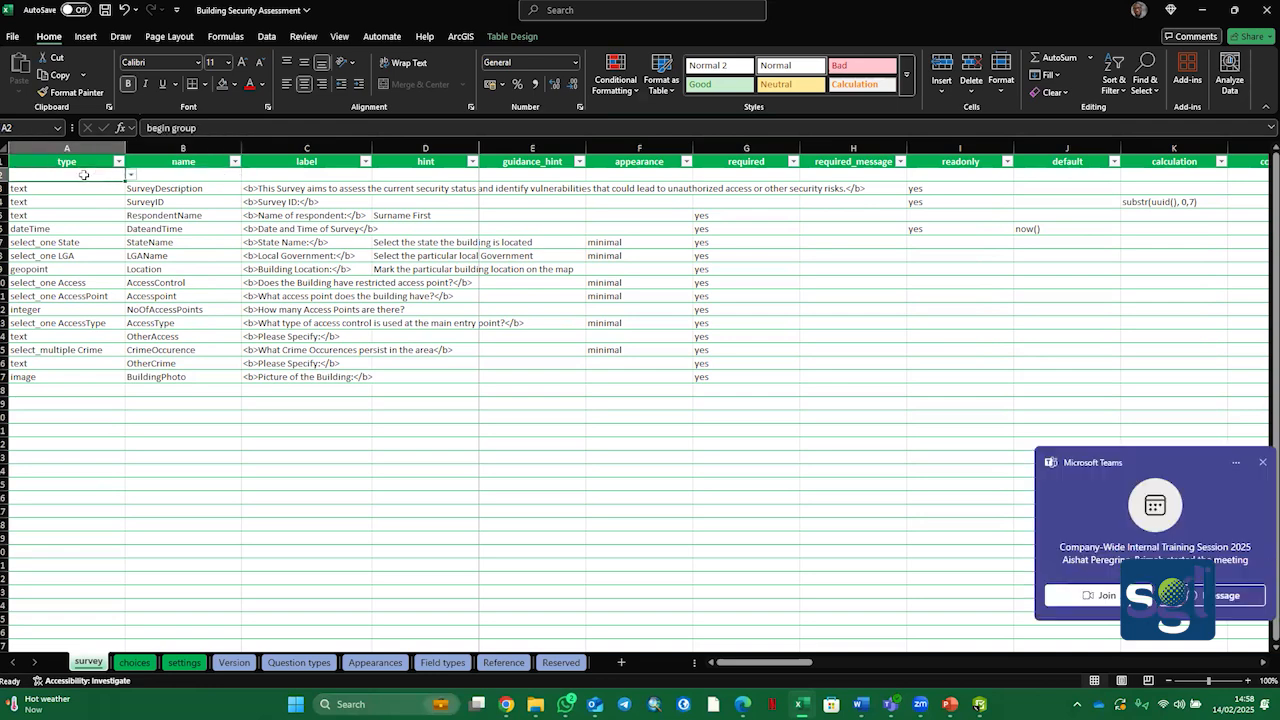
{"action": "left_click", "coordinate": [1263, 462]}
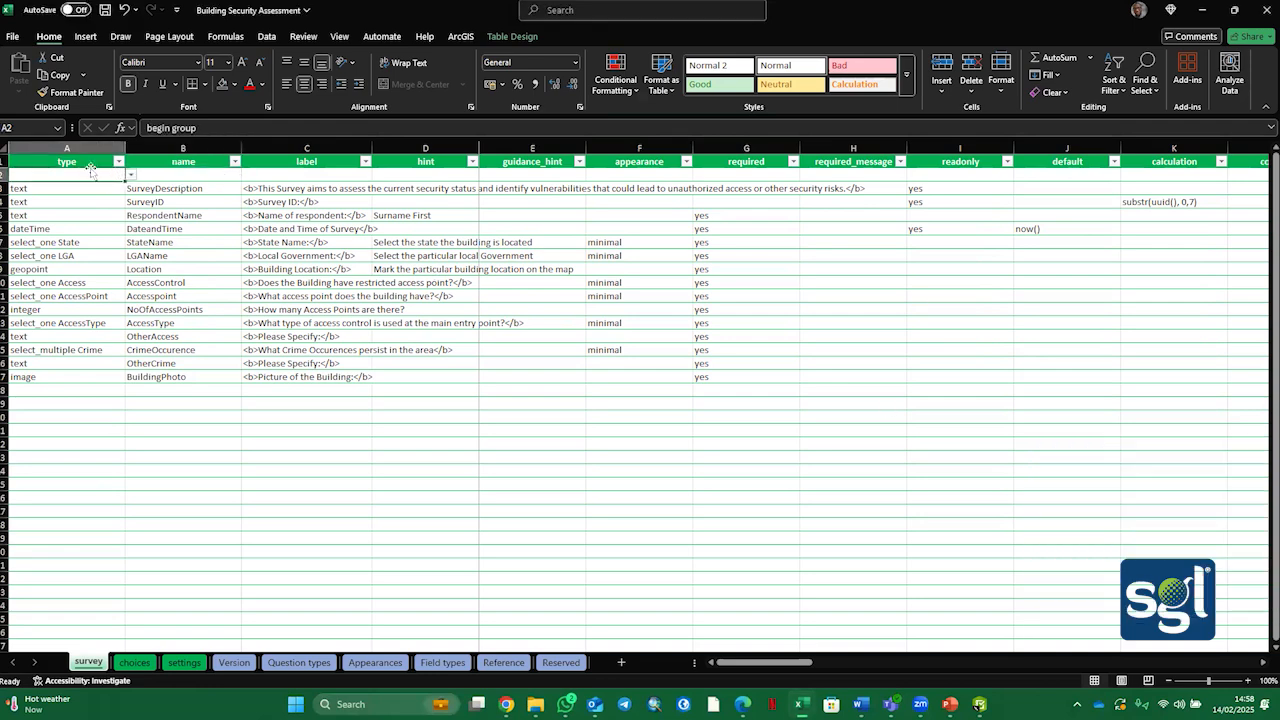
Step: Try re-entering begin group as the type of the row above SurveyDescription
{"action": "type", "text": "b"}
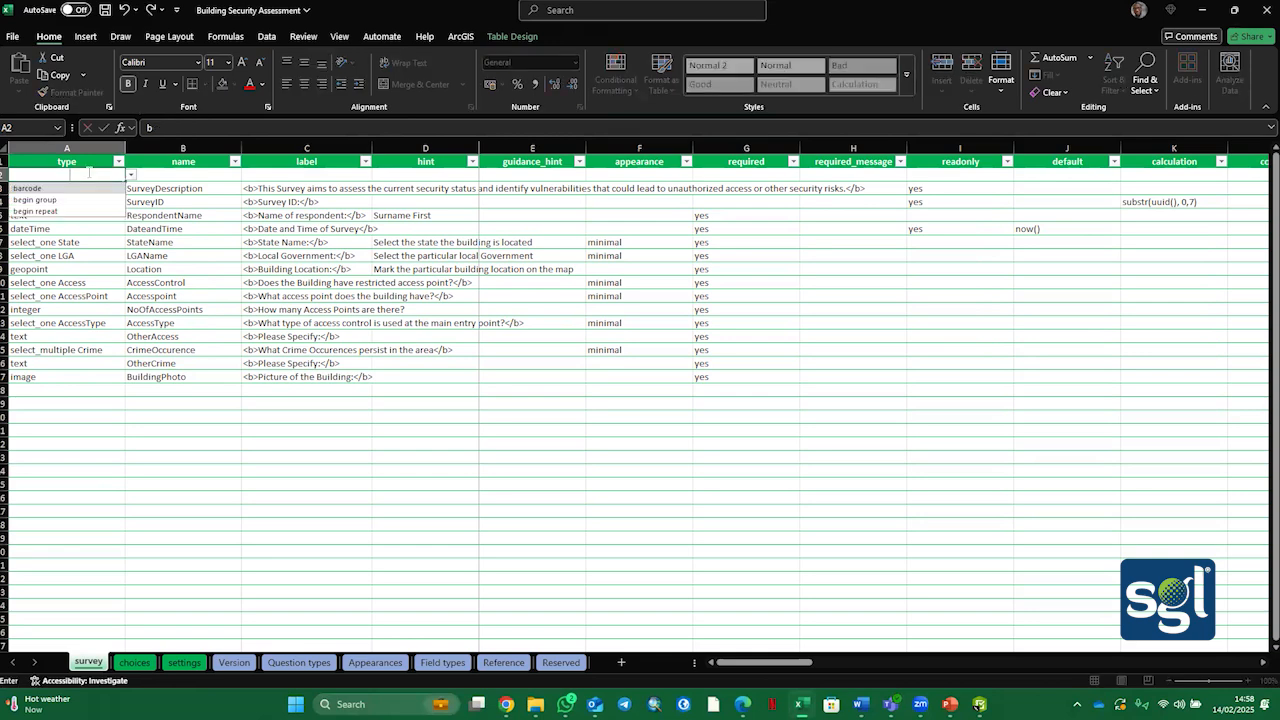
{"action": "type", "text": "eg"}
{"action": "key", "text": "BackSpace"}
{"action": "key", "text": "BackSpace"}
{"action": "key", "text": "BackSpace"}
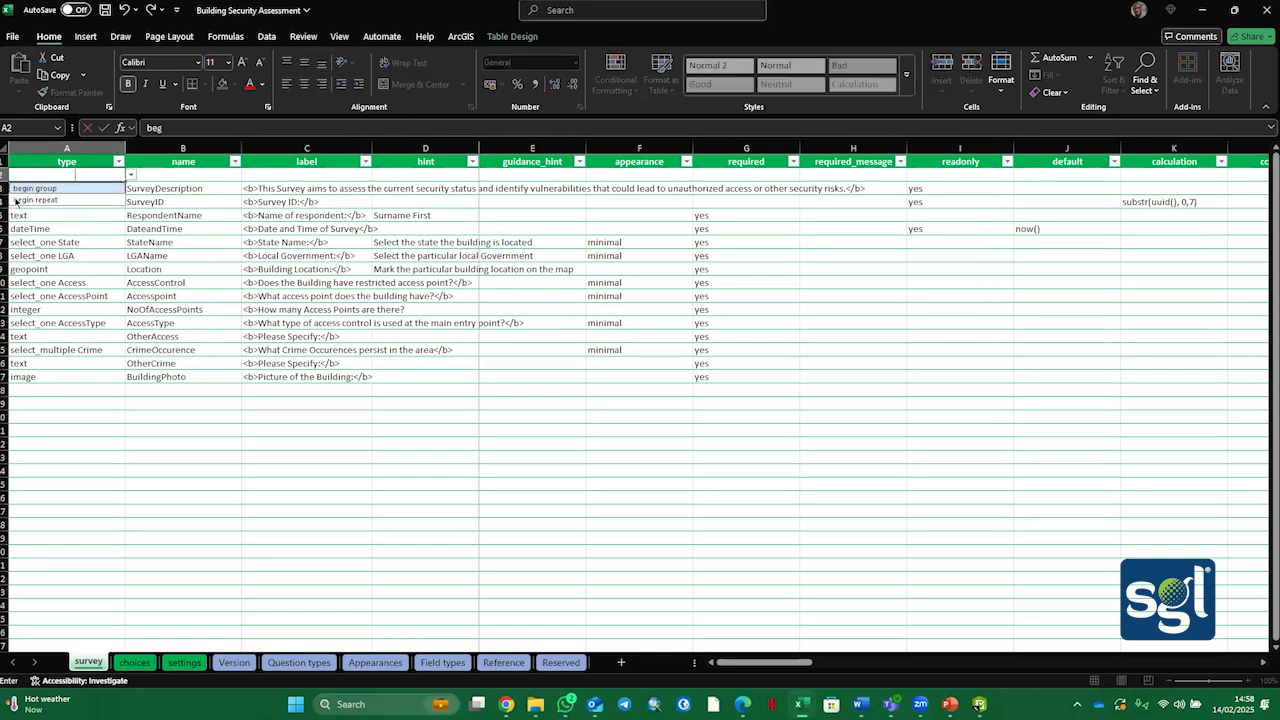
{"action": "left_click", "coordinate": [158, 251]}
Step: Delete the begin group row above the SurveyDescription question
{"action": "left_click", "coordinate": [3, 174]}
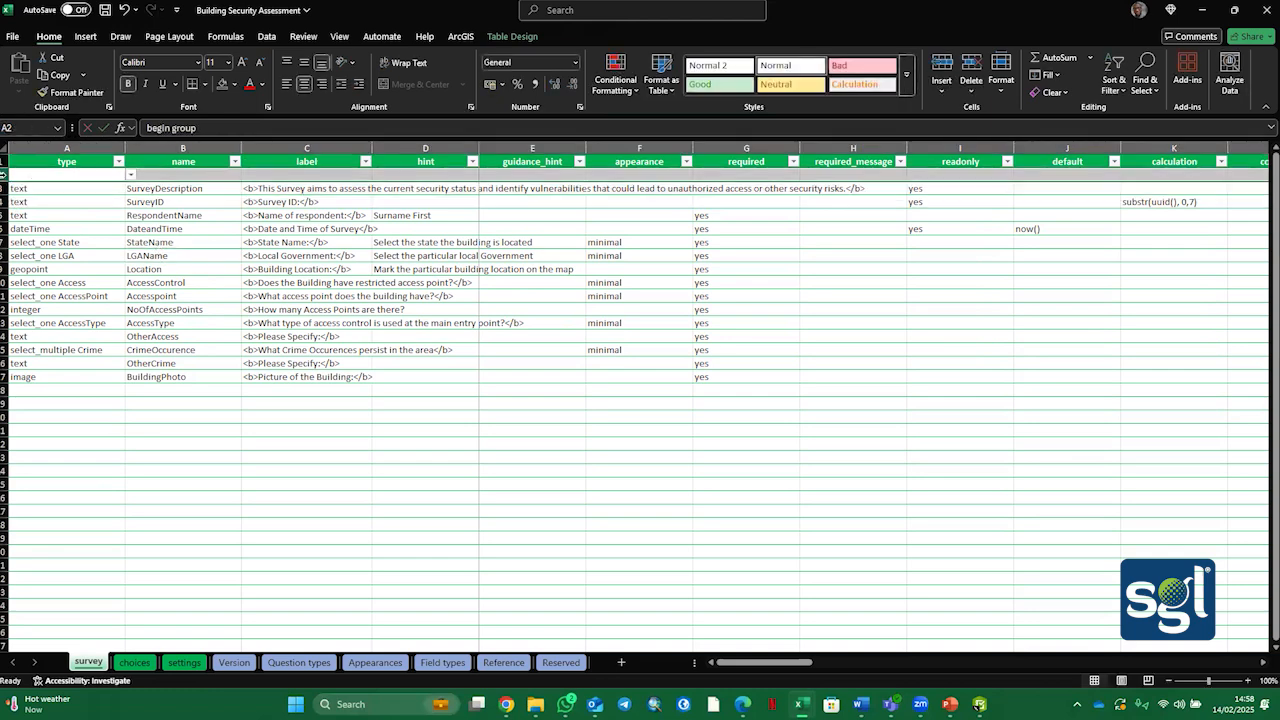
{"action": "right_click", "coordinate": [3, 174]}
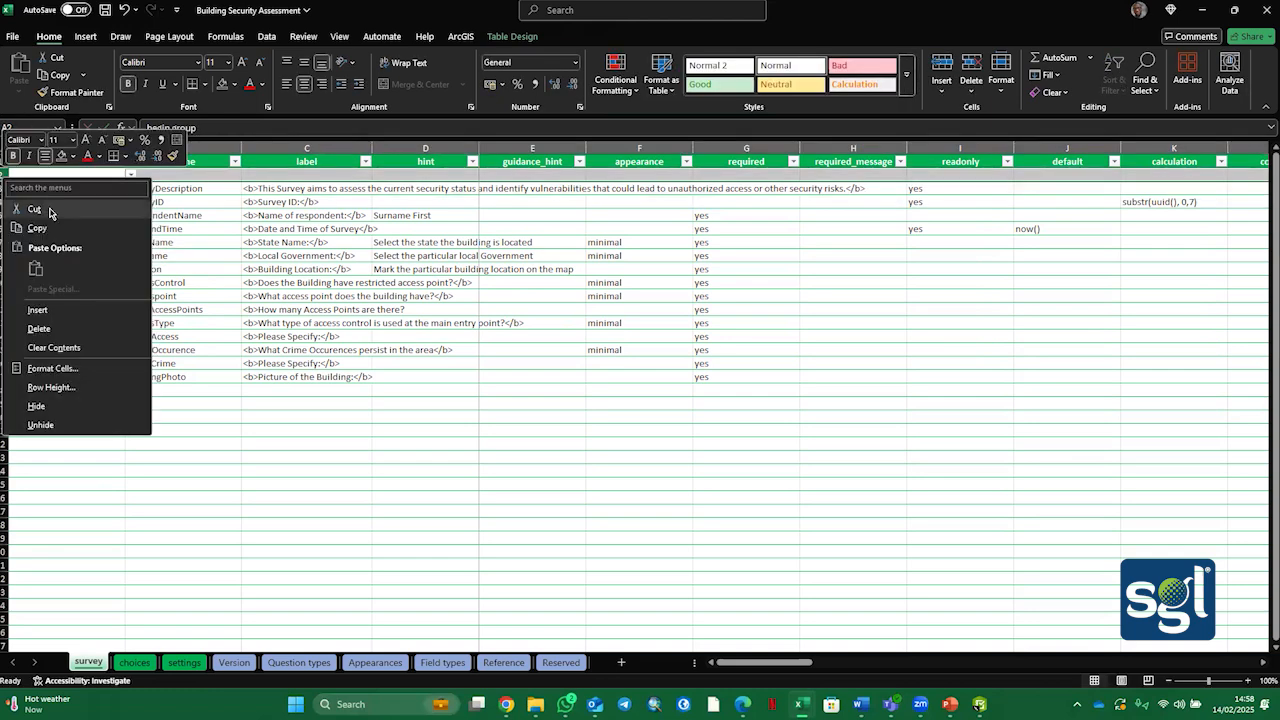
{"action": "left_click", "coordinate": [40, 328]}
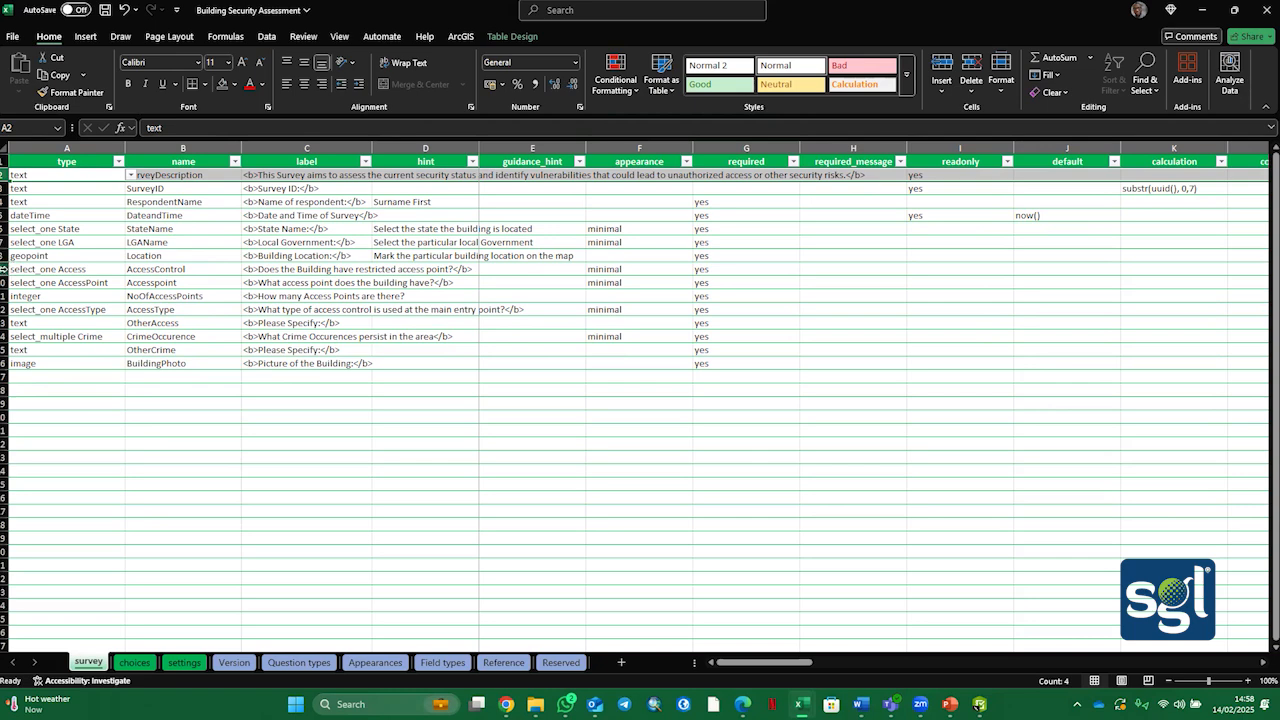
Step: Insert a blank row above the AccessControl question and set its type to begin group
{"action": "left_click", "coordinate": [3, 269]}
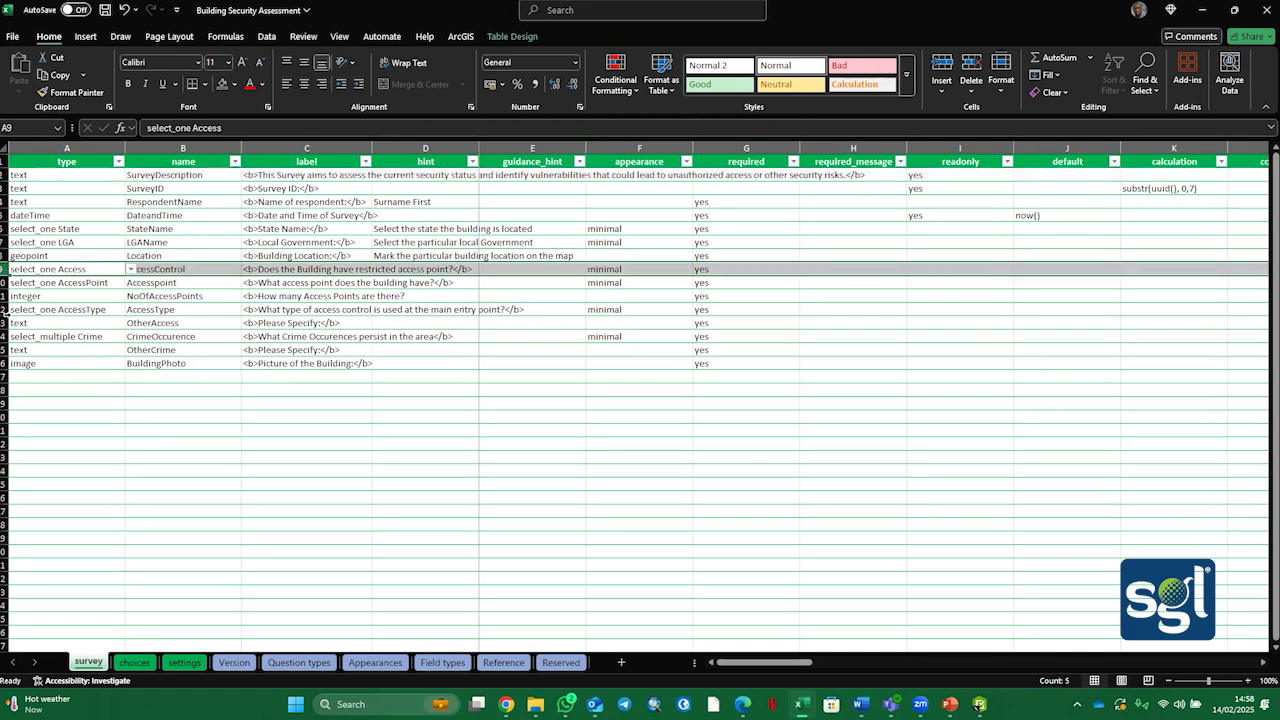
{"action": "right_click", "coordinate": [4, 269]}
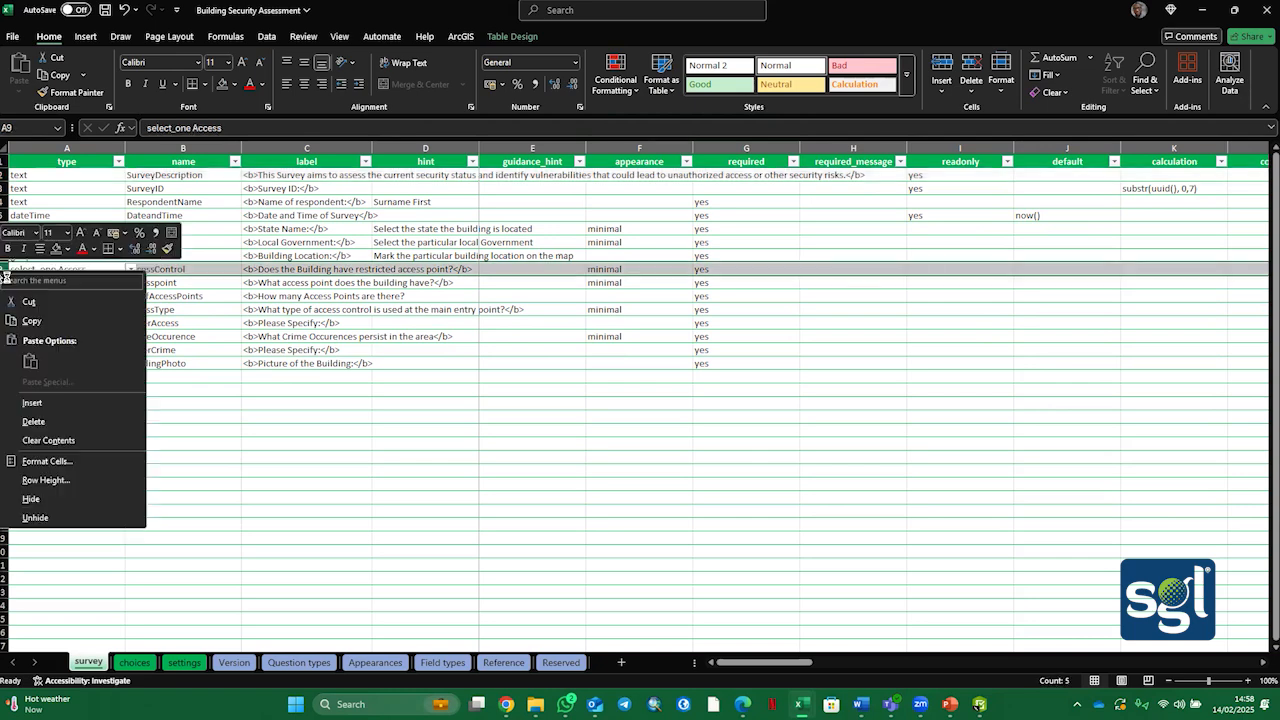
{"action": "left_click", "coordinate": [32, 402]}
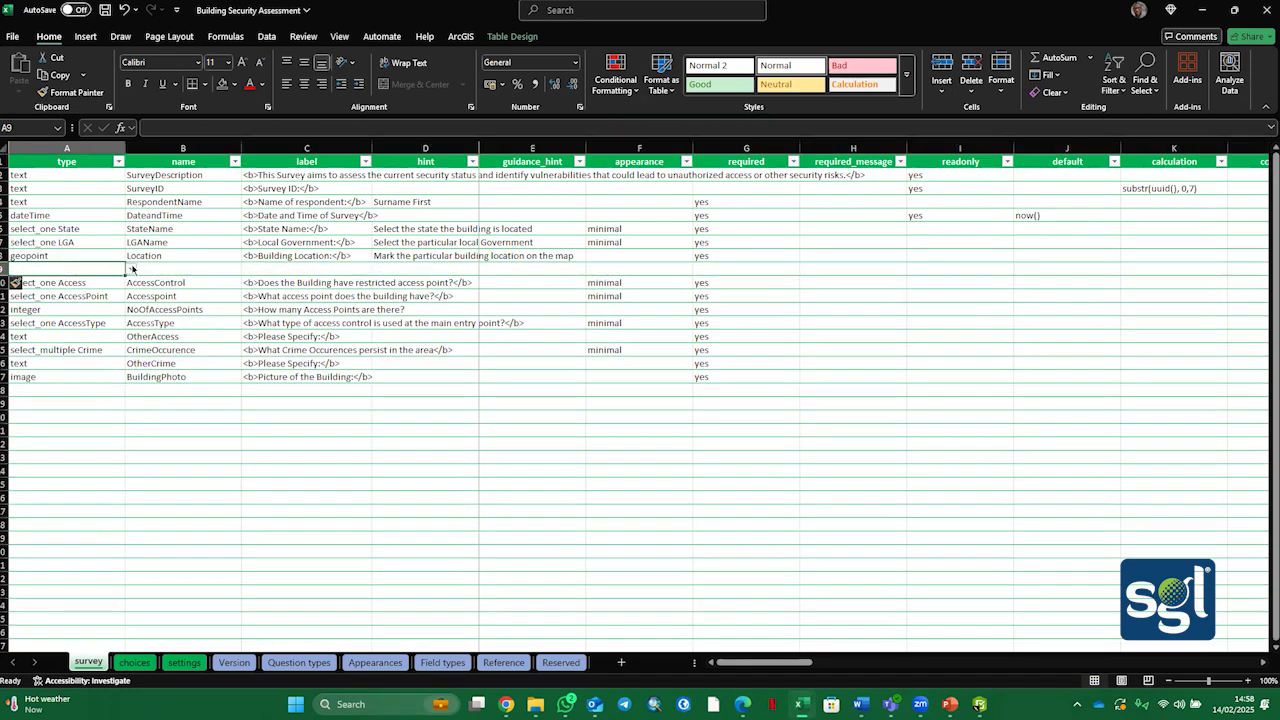
{"action": "left_click", "coordinate": [132, 268]}
{"action": "left_click", "coordinate": [64, 292]}
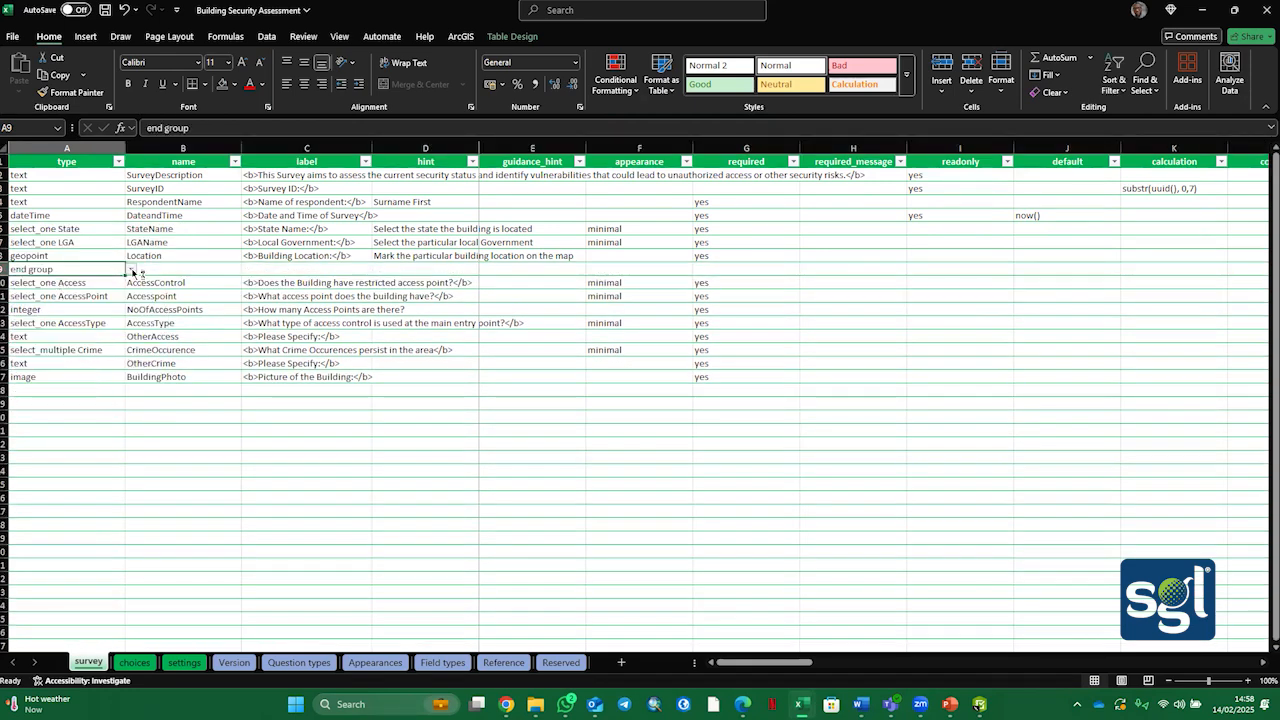
{"action": "left_click", "coordinate": [131, 269]}
{"action": "scroll", "coordinate": [53, 320], "scroll_direction": "down", "scroll_amount": 3}
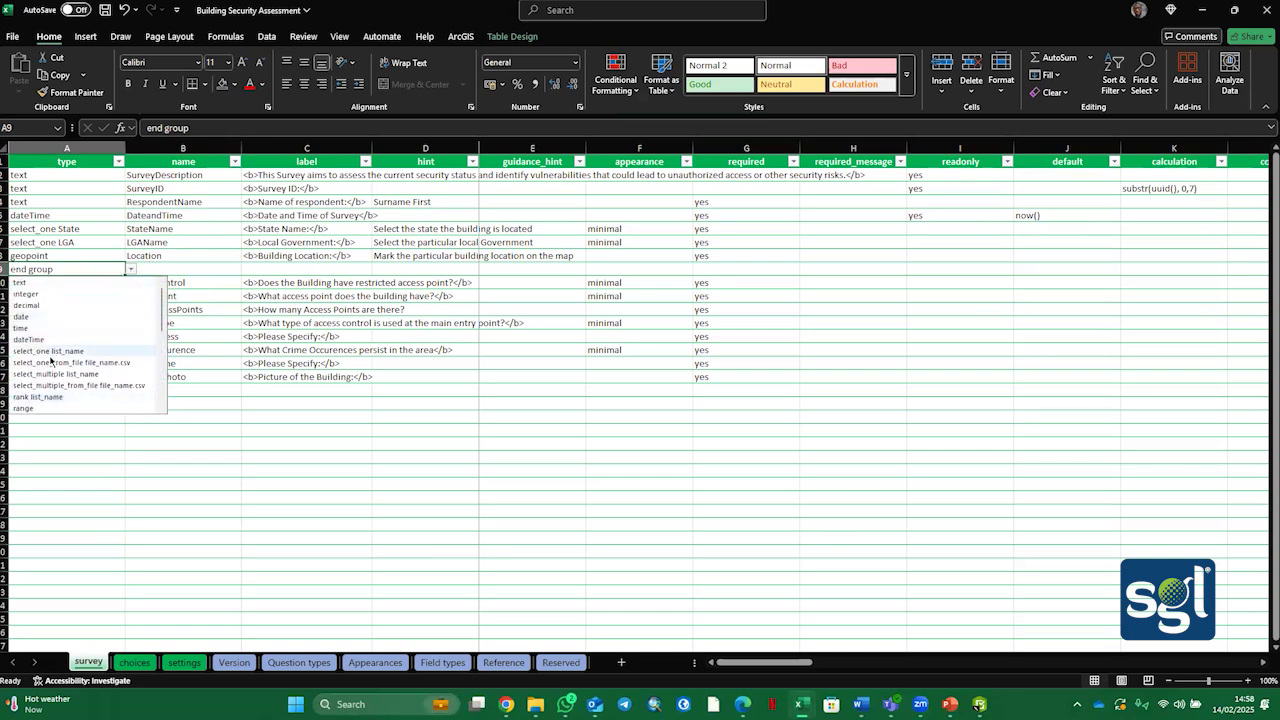
{"action": "scroll", "coordinate": [58, 340], "scroll_direction": "down", "scroll_amount": 3}
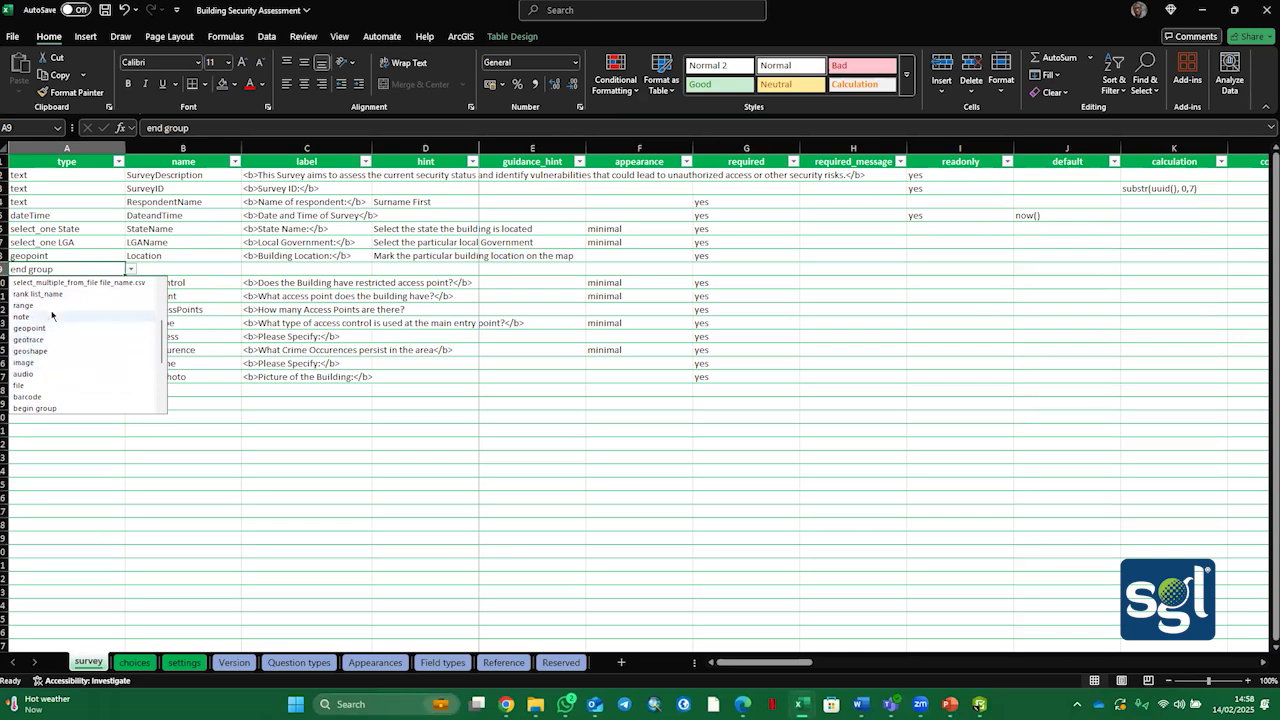
{"action": "scroll", "coordinate": [56, 310], "scroll_direction": "down", "scroll_amount": 1}
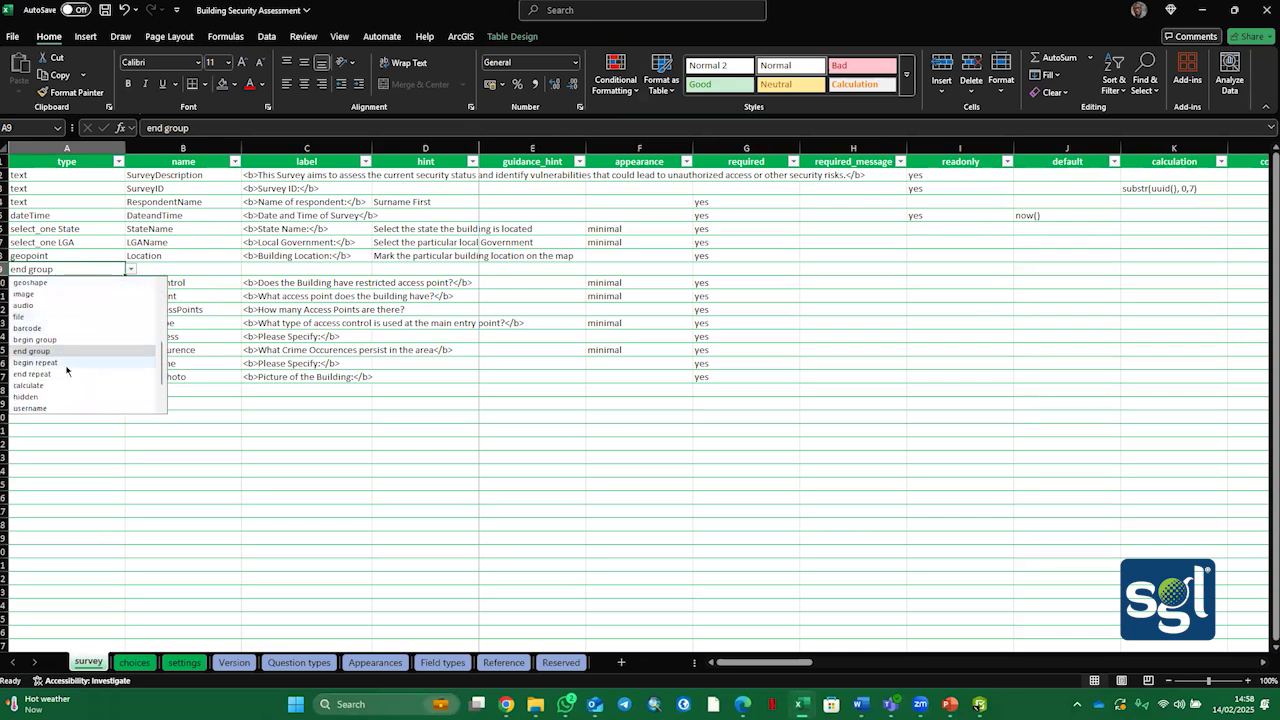
{"action": "left_click", "coordinate": [40, 346]}
Step: Name the new begin group row AccessControlGroup
{"action": "left_click", "coordinate": [182, 268]}
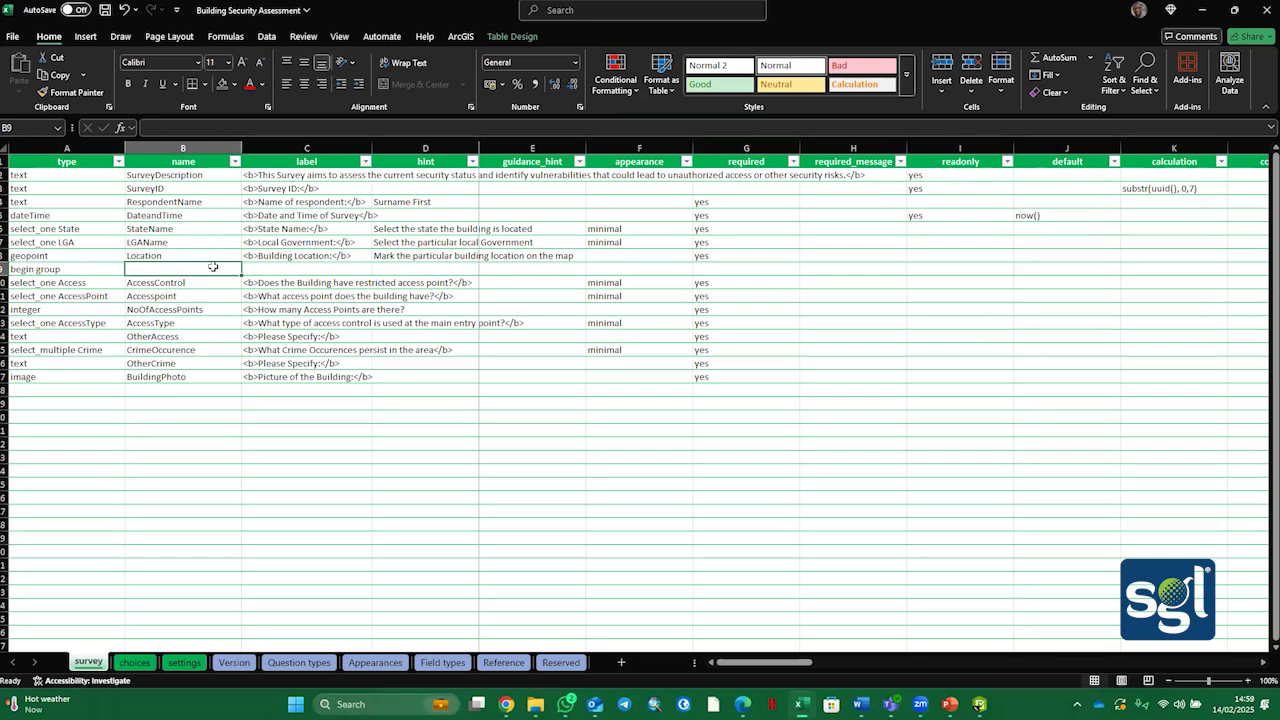
{"action": "type", "text": "Access"}
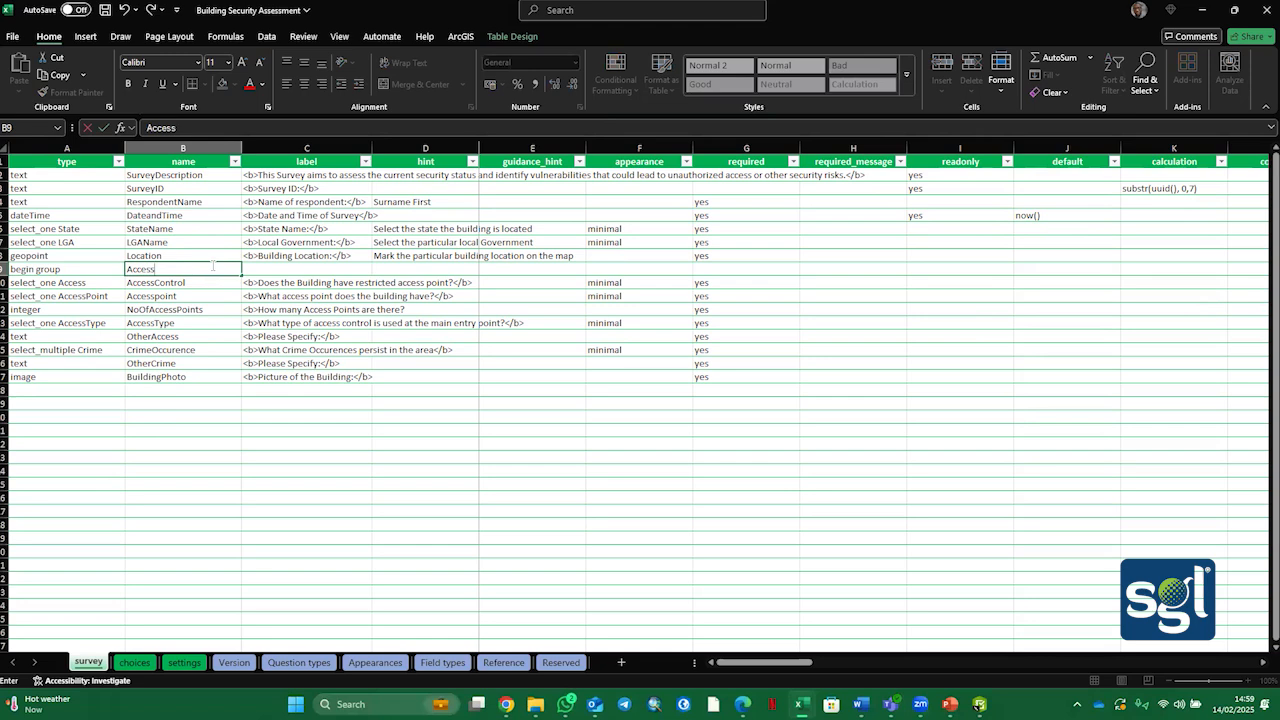
{"action": "type", "text": "ControlGroup"}
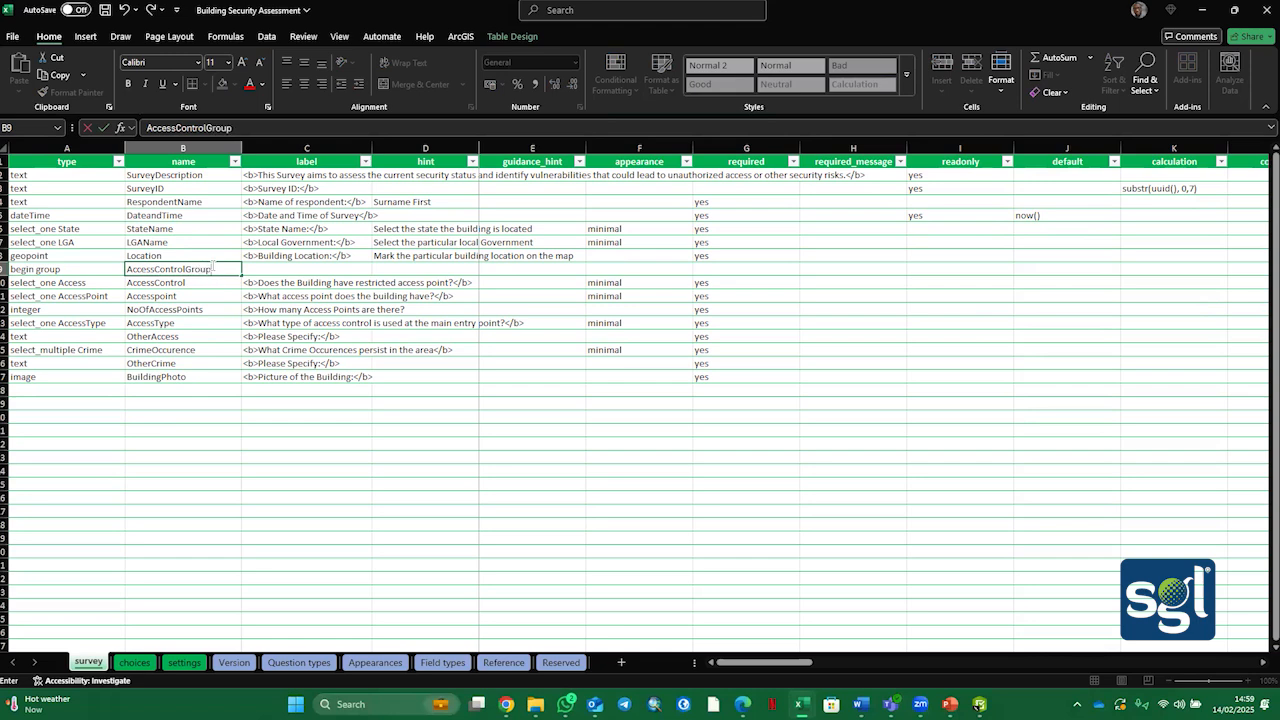
Step: Enter <b>ACCESS CONTROL</b> as the label of the AccessControlGroup row
{"action": "left_click", "coordinate": [313, 270]}
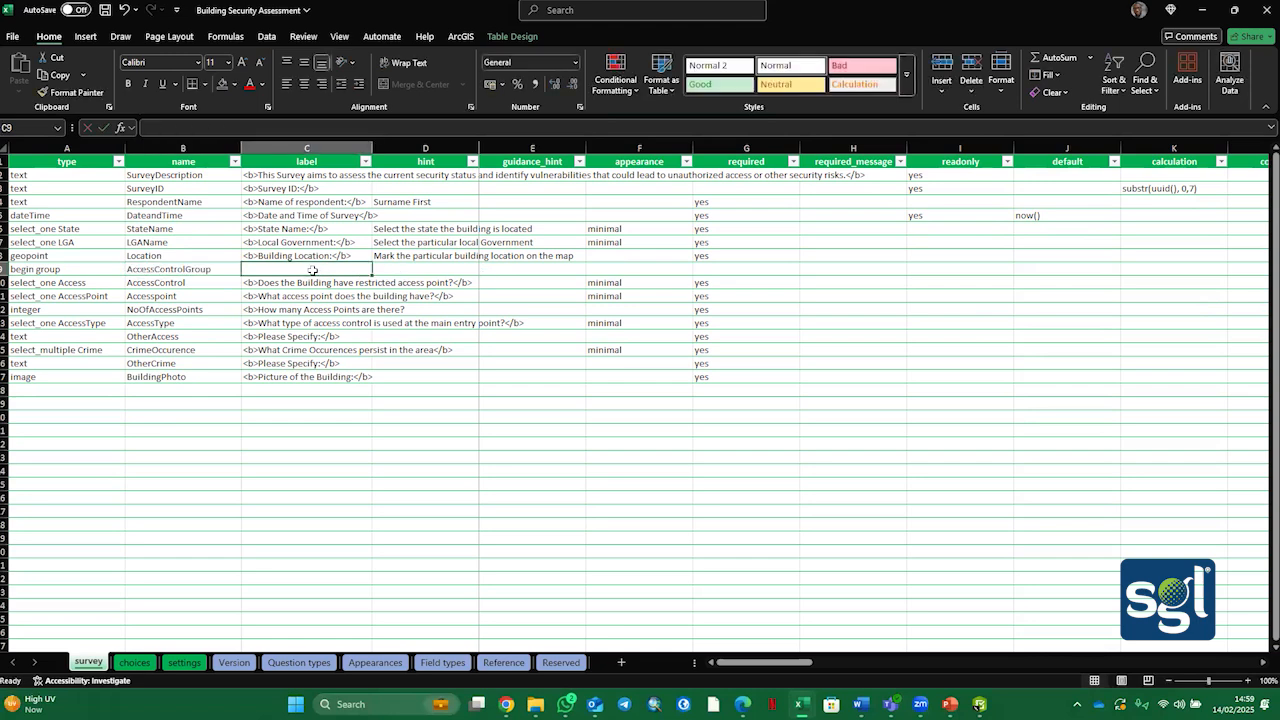
{"action": "type", "text": "Access"}
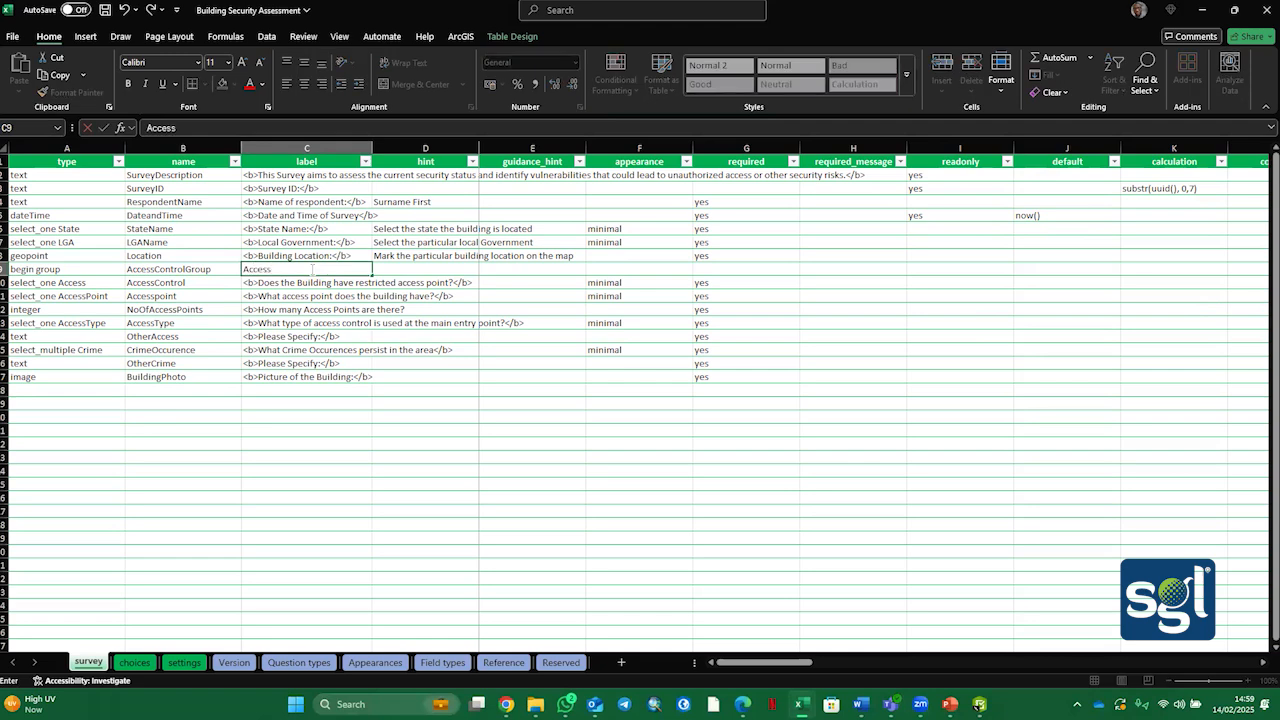
{"action": "key", "text": "BackSpace"}
{"action": "key", "text": "BackSpace"}
{"action": "type", "text": "ESS CONTROL</b>"}
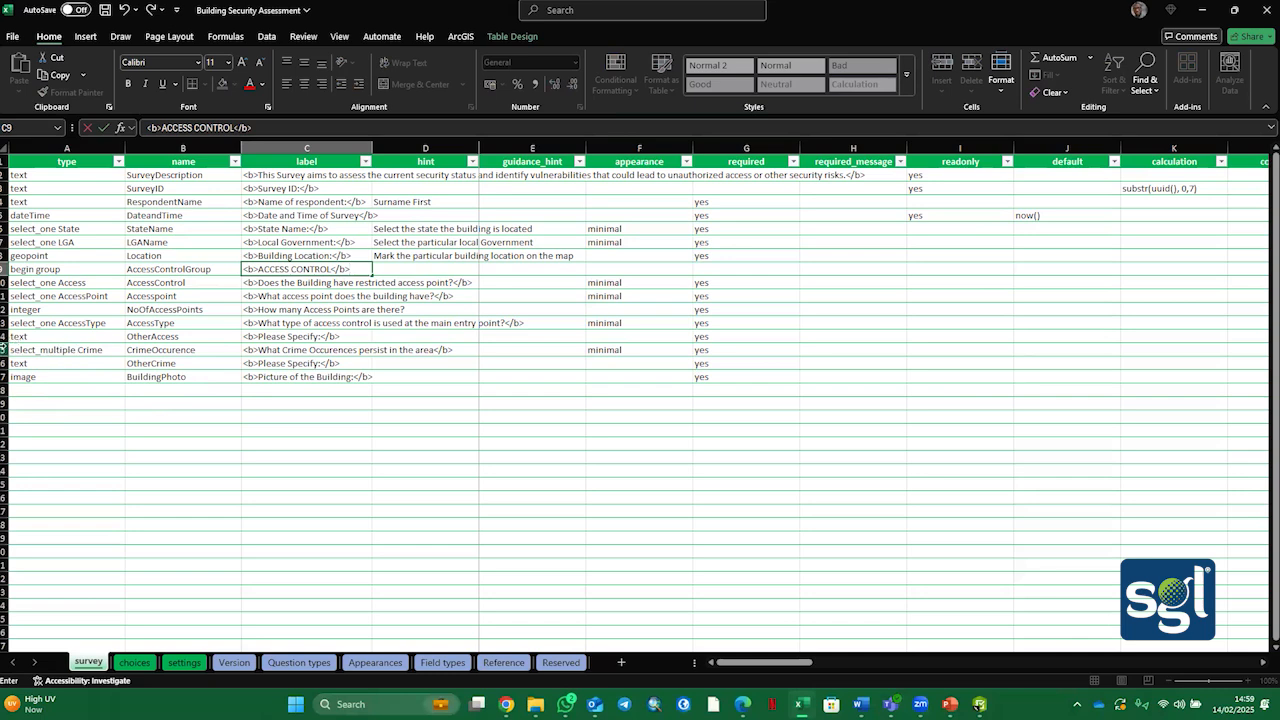
Step: Insert a row of type end group above the CrimeOccurence question and save the workbook
{"action": "right_click", "coordinate": [5, 350]}
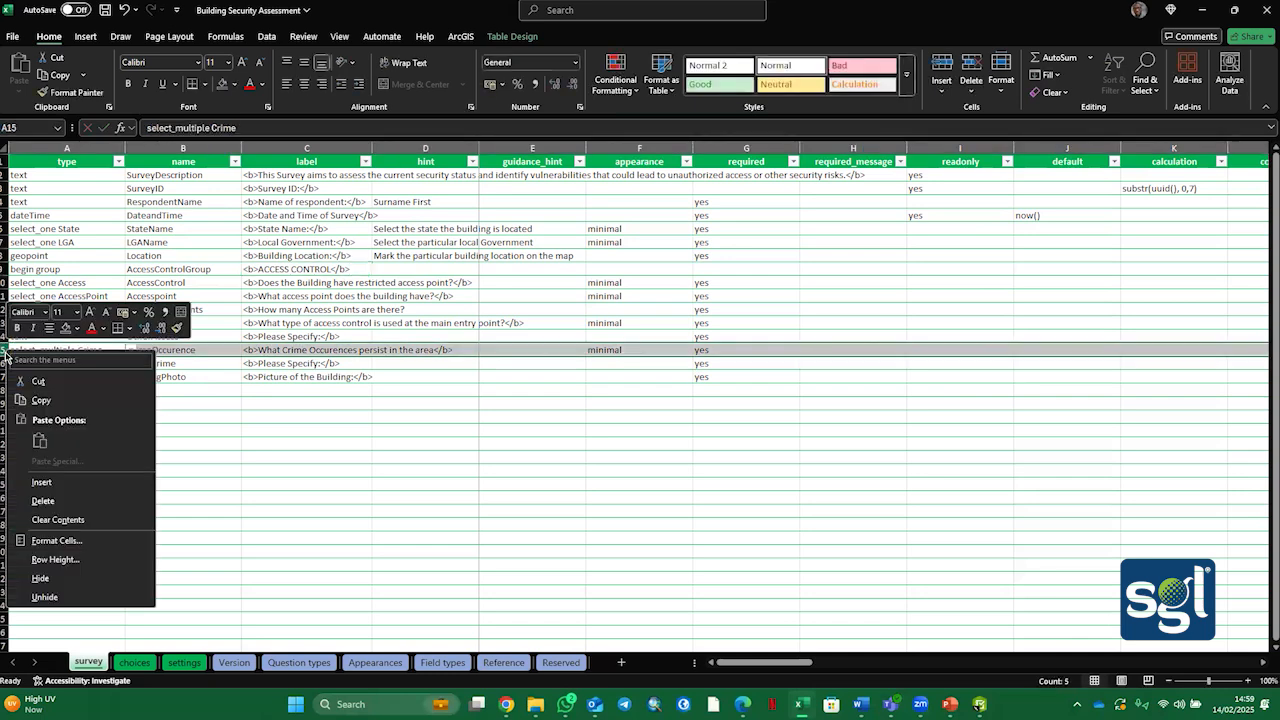
{"action": "left_click", "coordinate": [60, 478]}
{"action": "left_click", "coordinate": [109, 352]}
{"action": "left_click", "coordinate": [130, 349]}
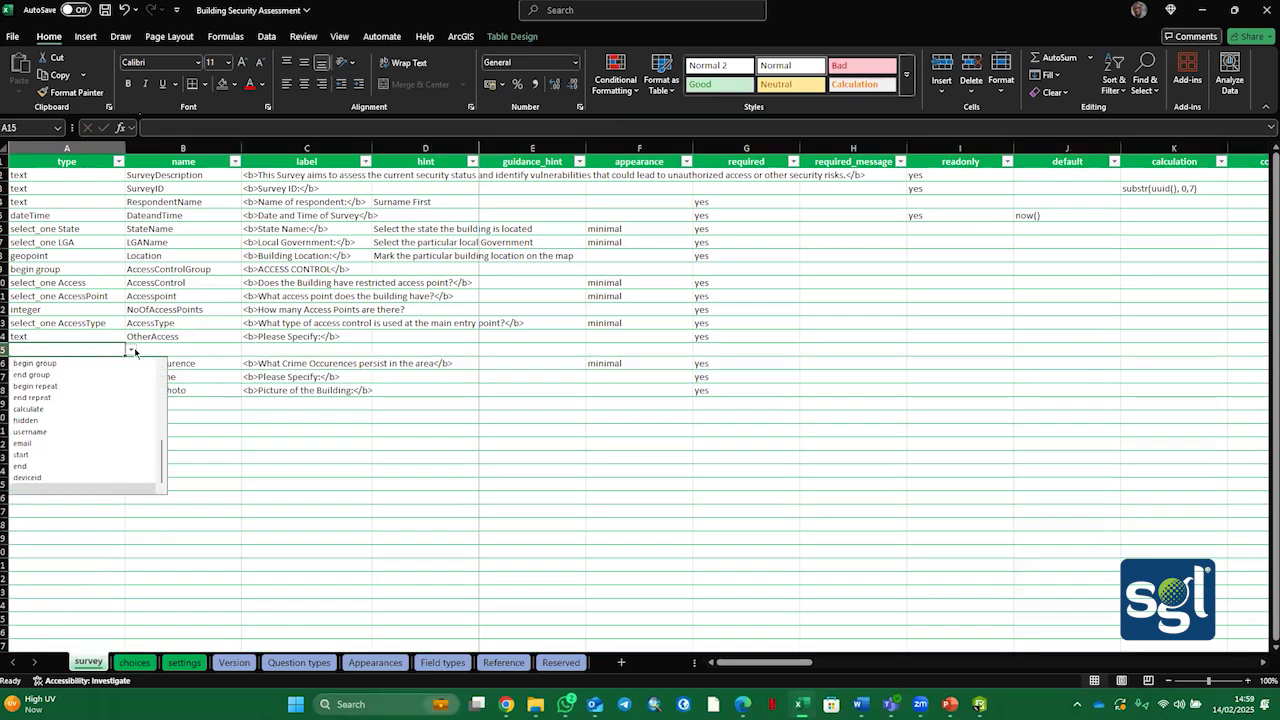
{"action": "left_click", "coordinate": [47, 375]}
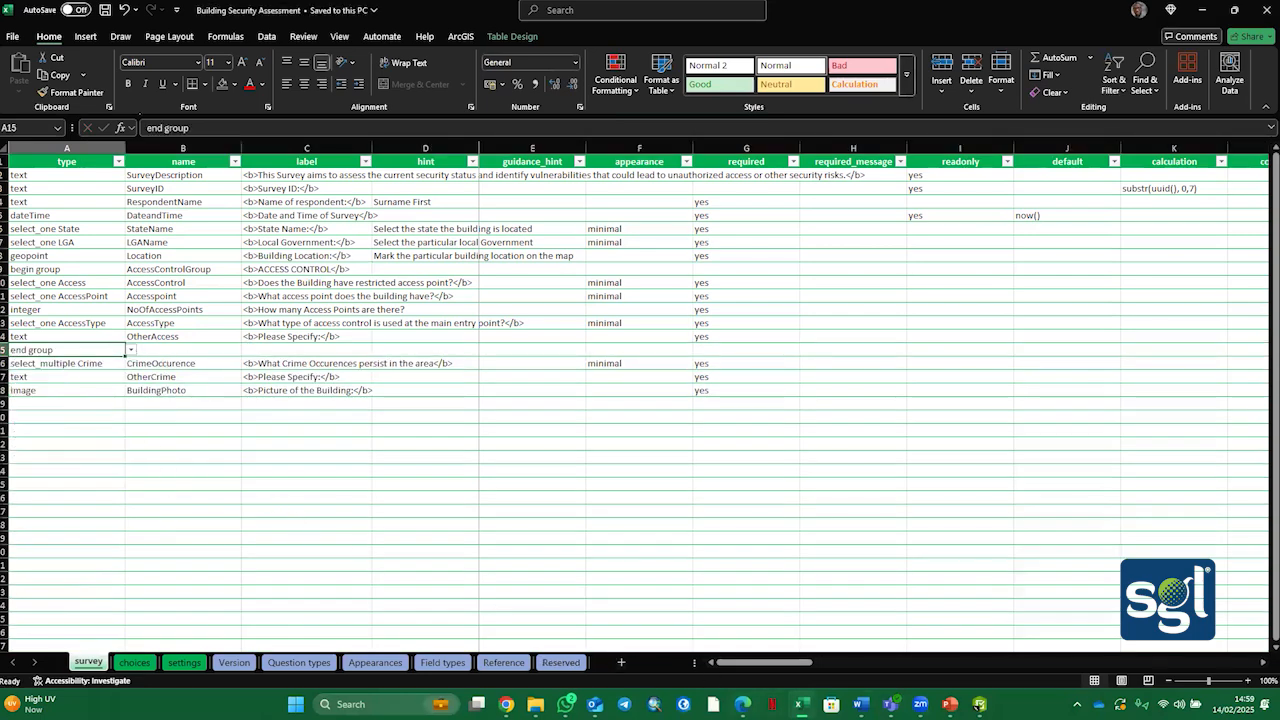
Step: Check the refreshed form preview in Survey123 Connect and return to the Building Security Assessment workbook in Excel
{"action": "key", "text": "alt+Tab"}
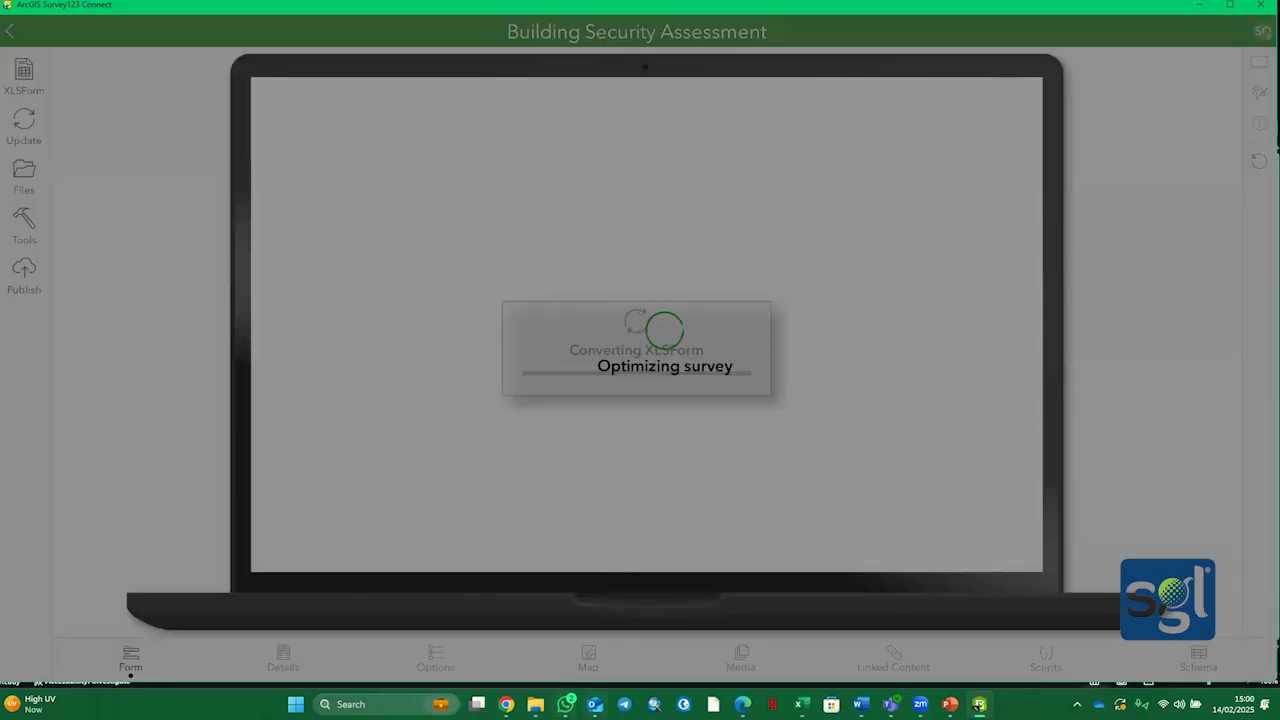
{"action": "mouse_move", "coordinate": [506, 704]}
{"action": "mouse_move", "coordinate": [802, 704]}
{"action": "left_click", "coordinate": [787, 654]}
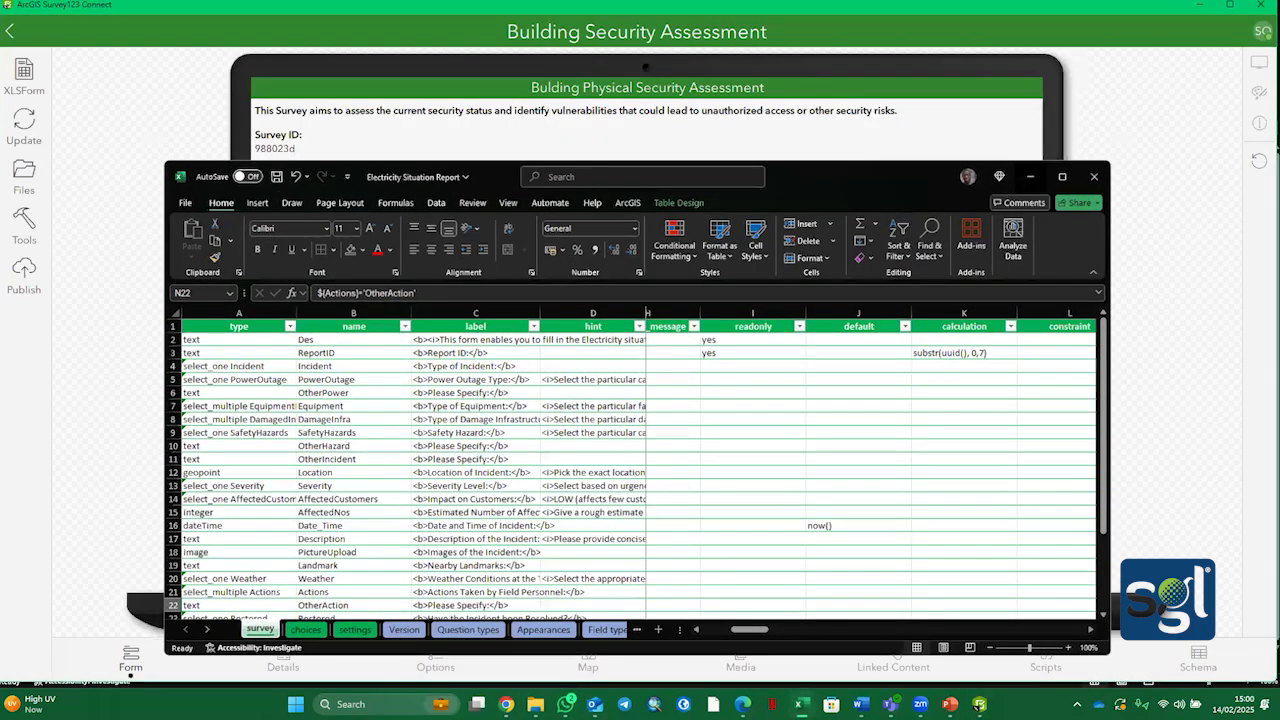
{"action": "left_click", "coordinate": [1030, 177]}
{"action": "mouse_move", "coordinate": [802, 704]}
{"action": "left_click", "coordinate": [1208, 640]}
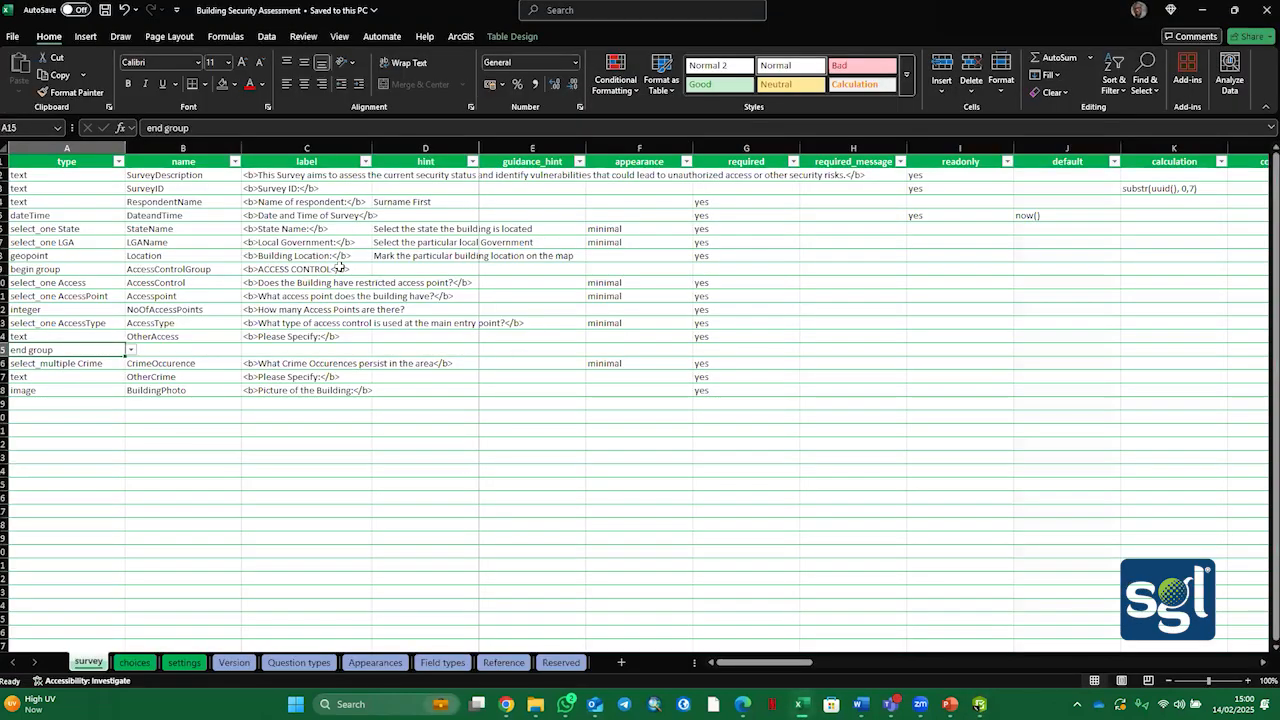
Step: Set the appearance of the AccessControlGroup row to compact
{"action": "left_click", "coordinate": [649, 270]}
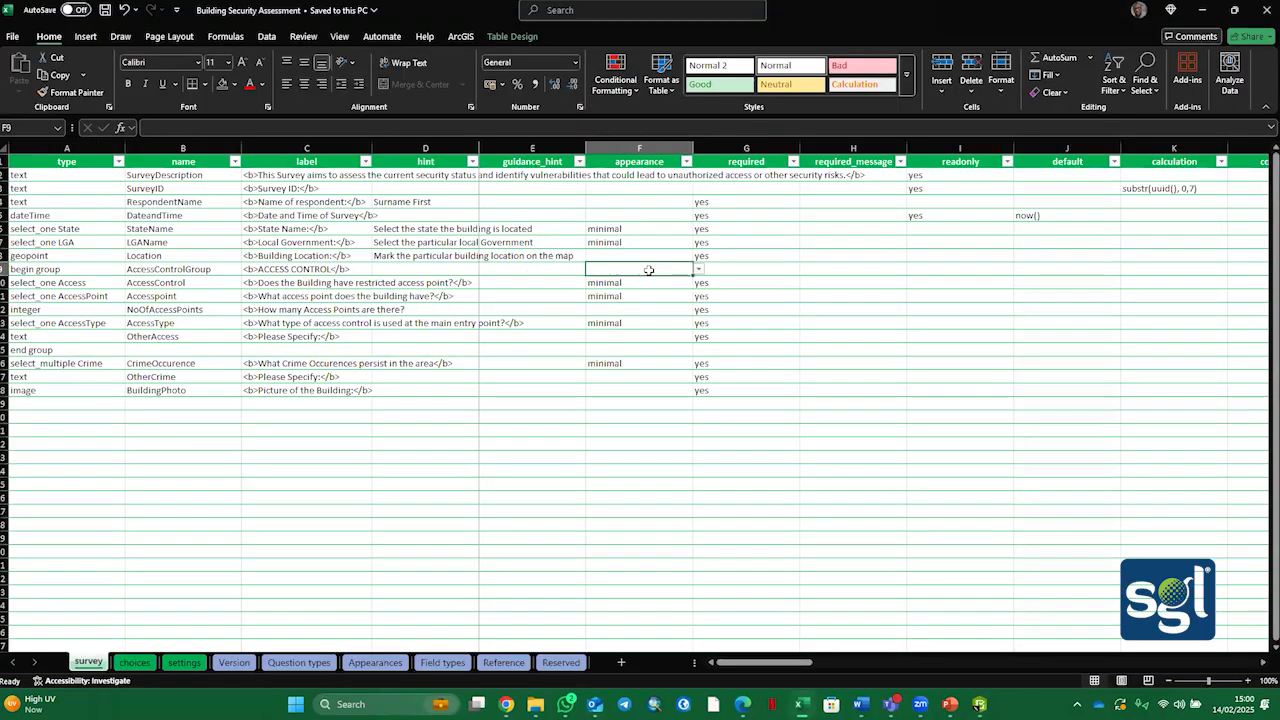
{"action": "left_click", "coordinate": [700, 270]}
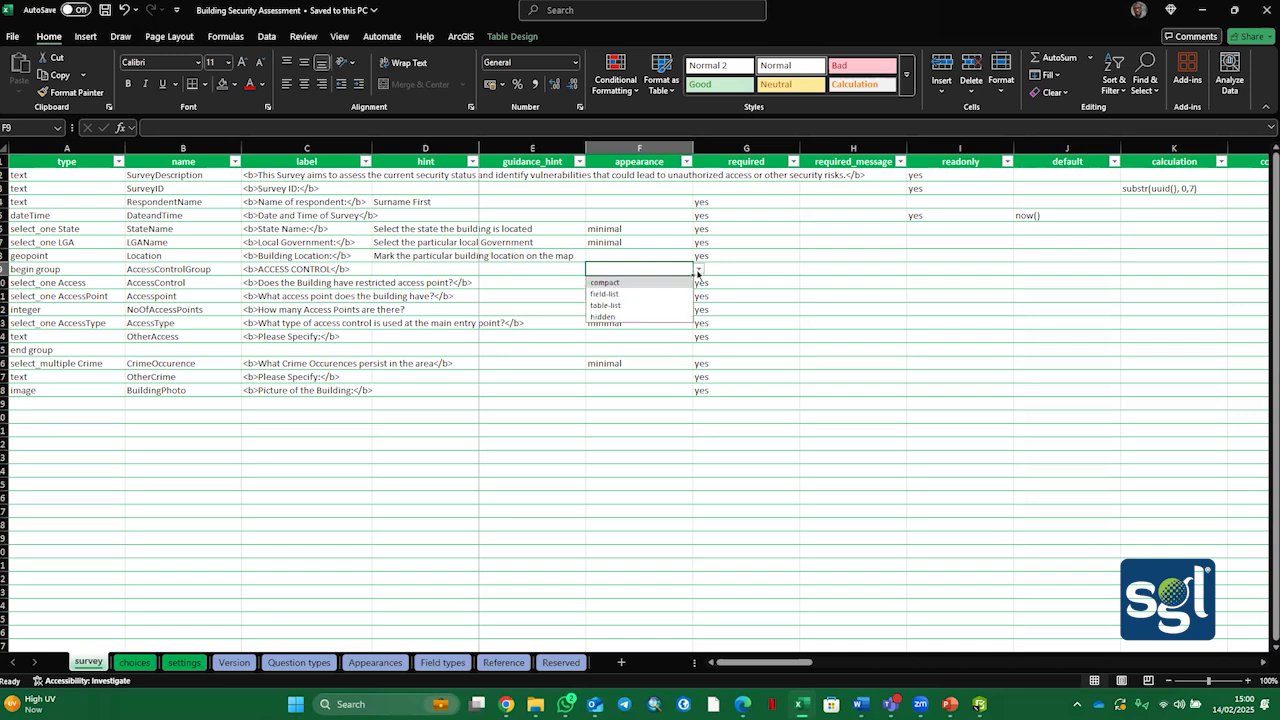
{"action": "left_click", "coordinate": [647, 283]}
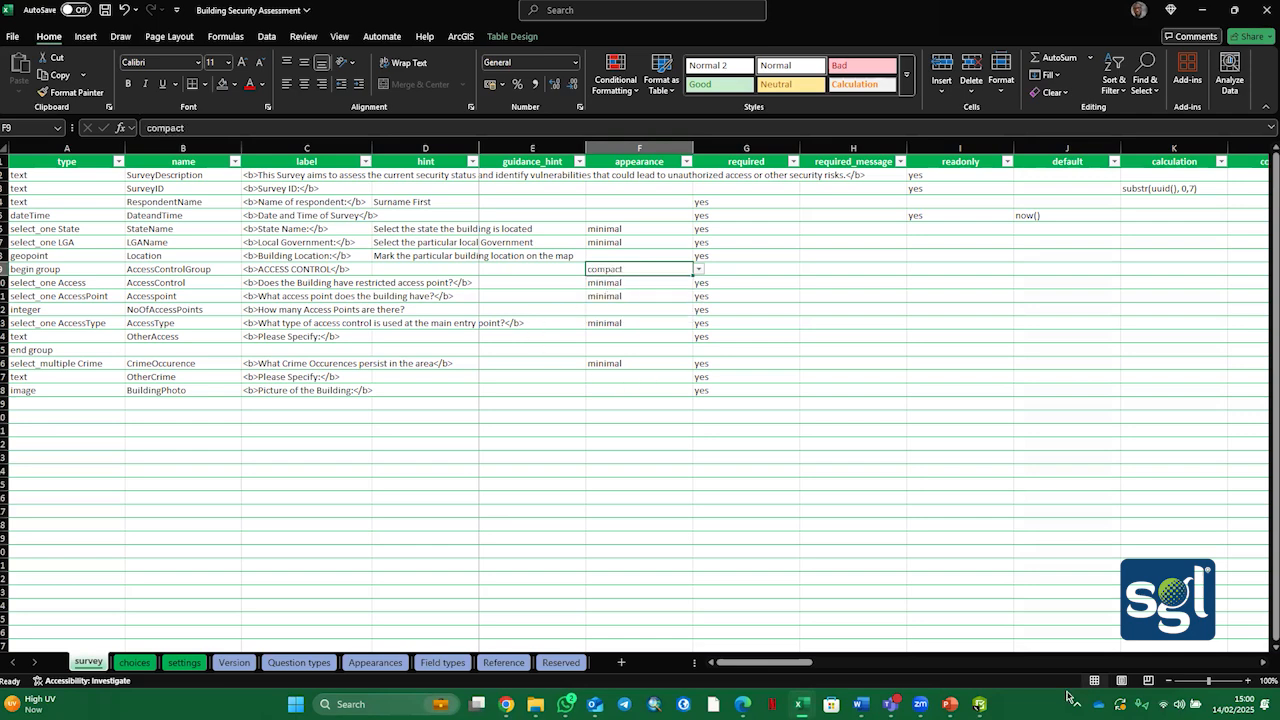
Step: Switch to Survey123 Connect and examine how the ACCESS CONTROL group collapses and expands in the form preview
{"action": "left_click", "coordinate": [979, 704]}
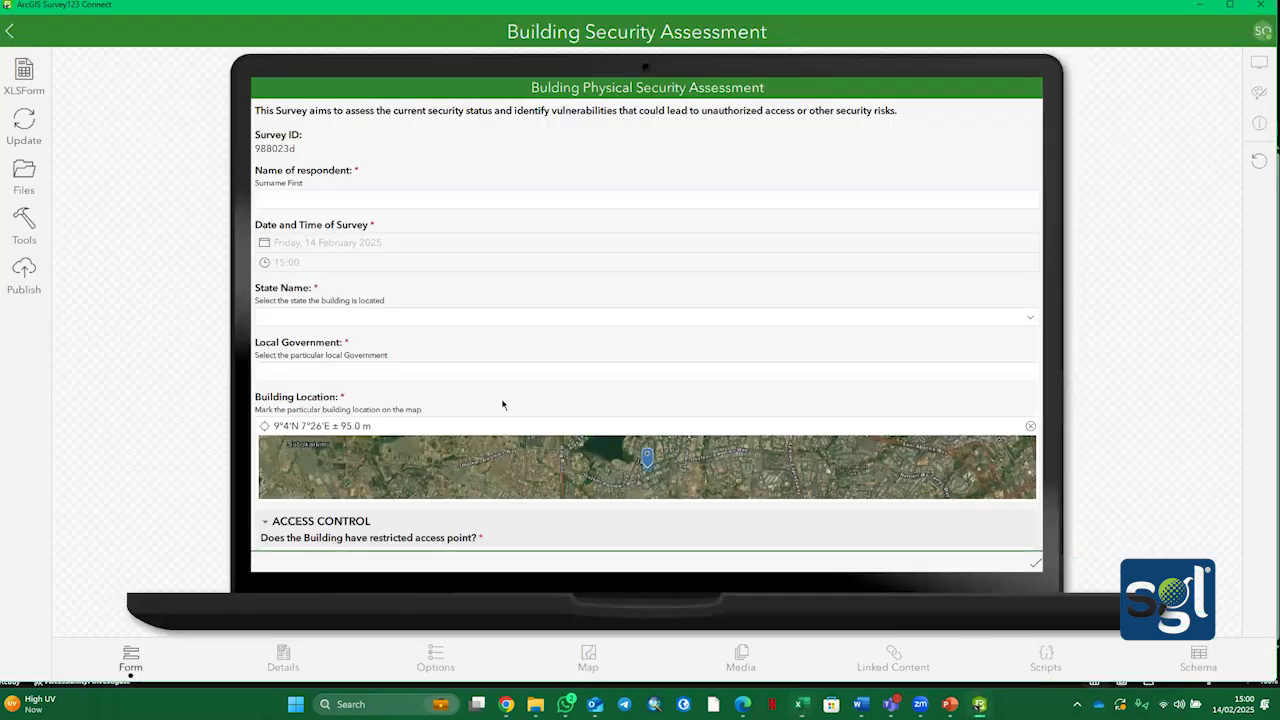
{"action": "scroll", "coordinate": [502, 404], "scroll_direction": "down", "scroll_amount": 3}
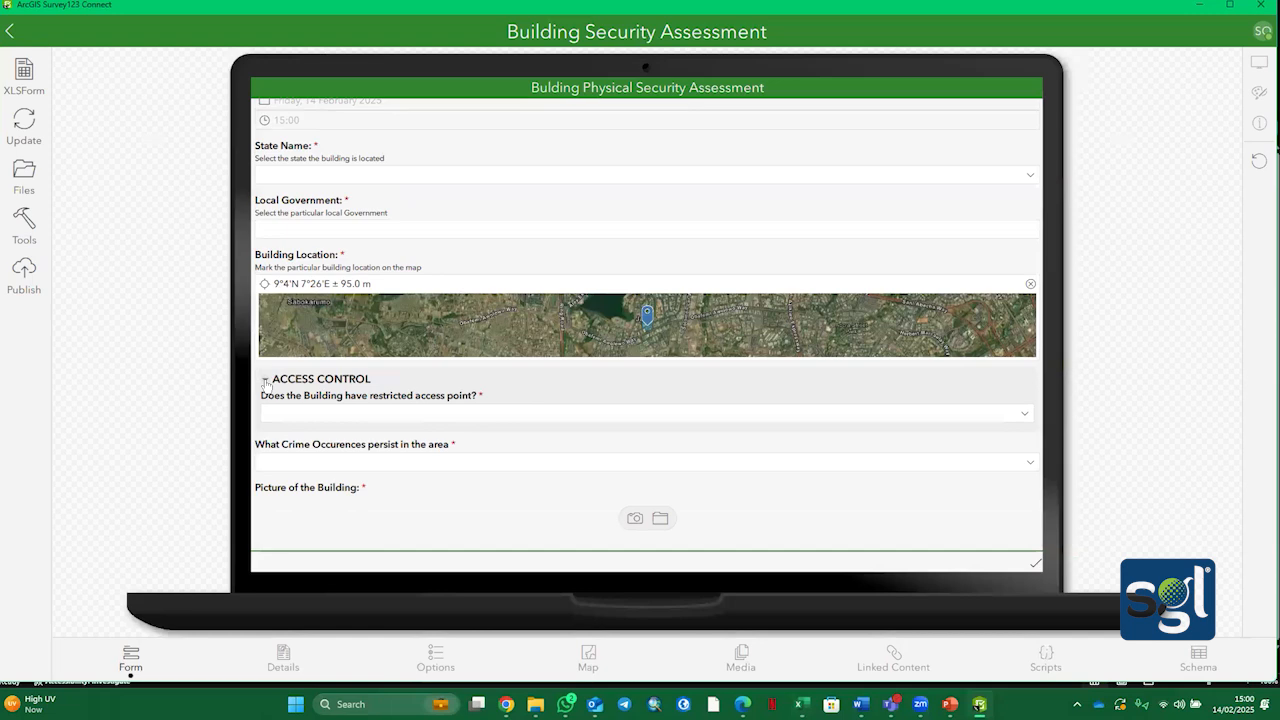
{"action": "left_click", "coordinate": [265, 380]}
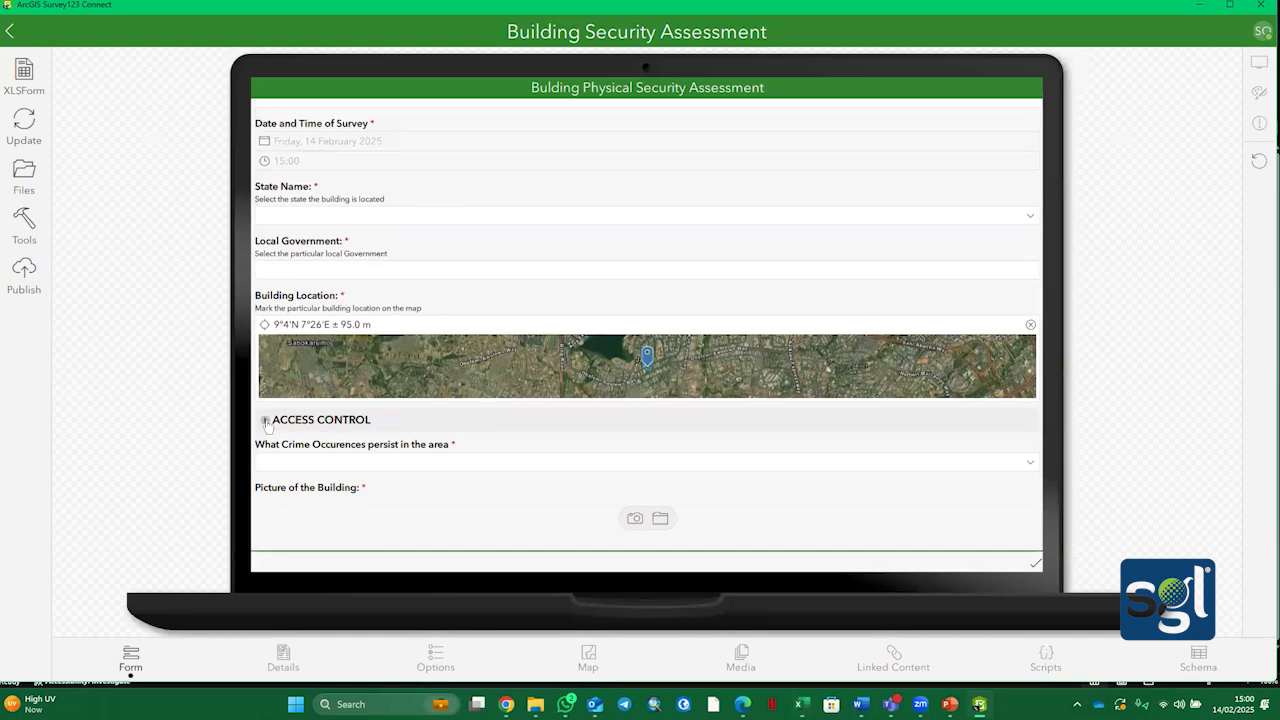
{"action": "left_click", "coordinate": [266, 421]}
{"action": "scroll", "coordinate": [349, 440], "scroll_direction": "down", "scroll_amount": 1}
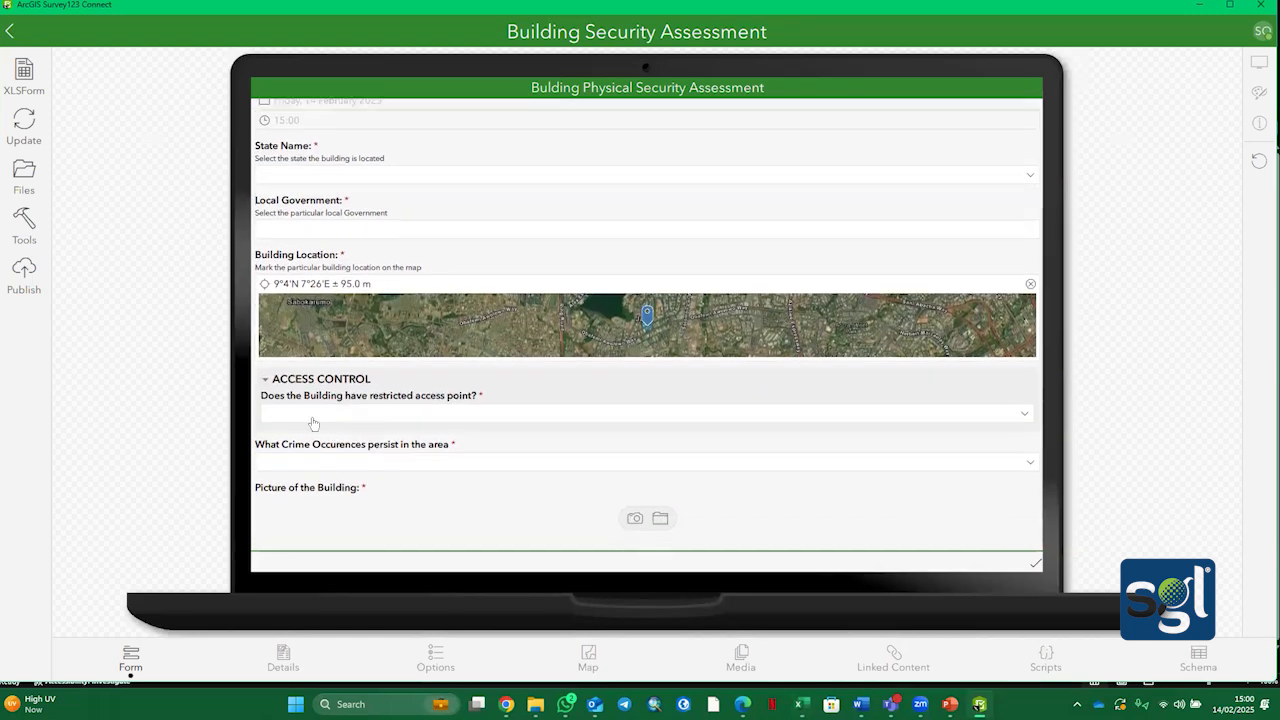
{"action": "left_click", "coordinate": [265, 380]}
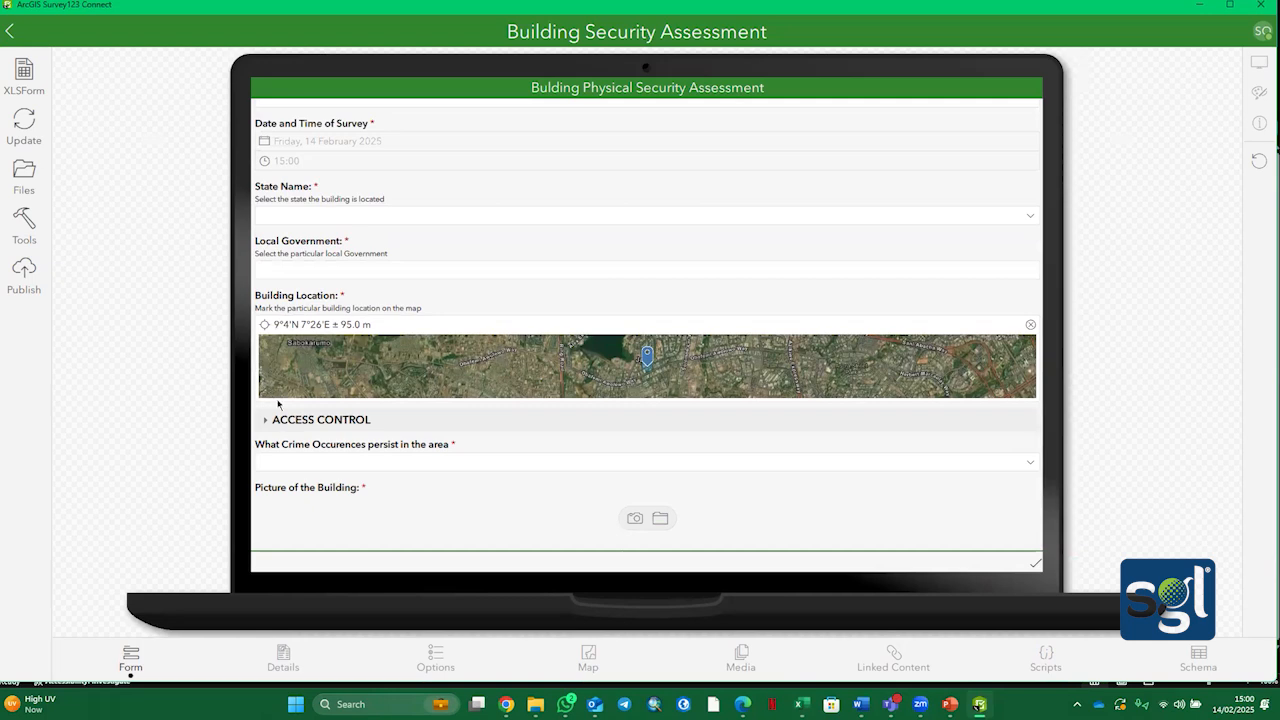
{"action": "left_click", "coordinate": [266, 421]}
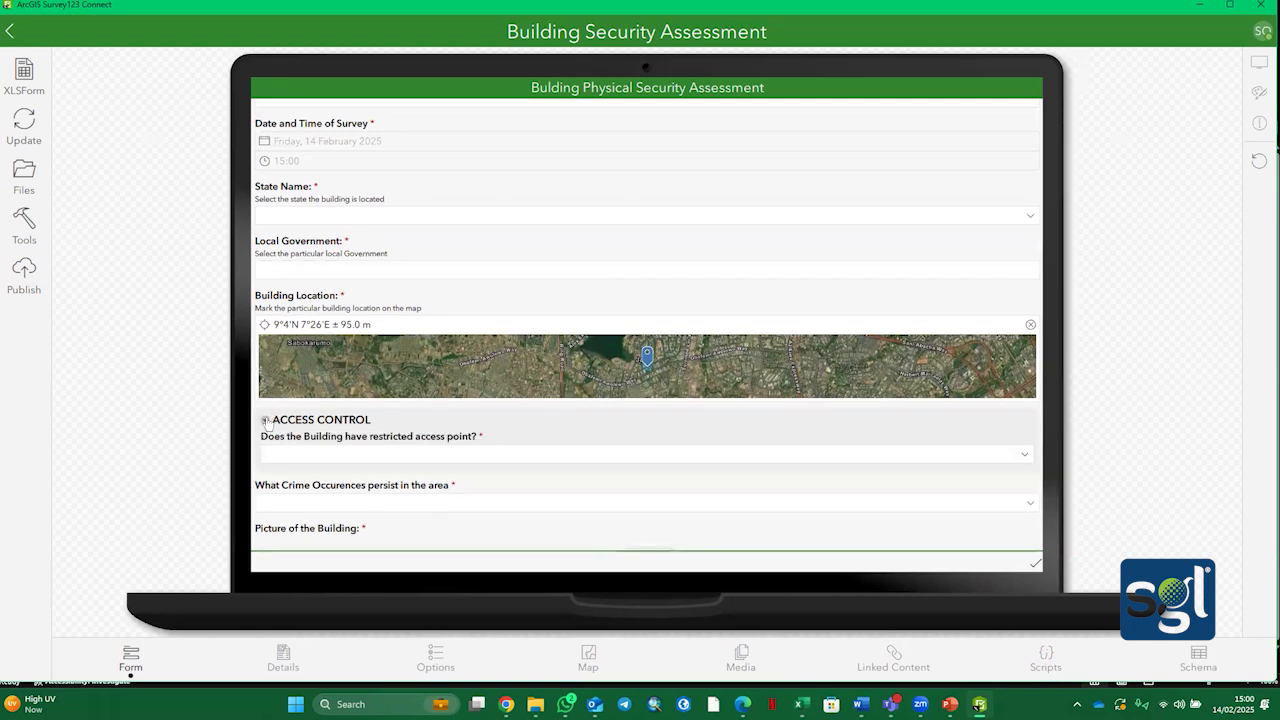
{"action": "left_click", "coordinate": [266, 421]}
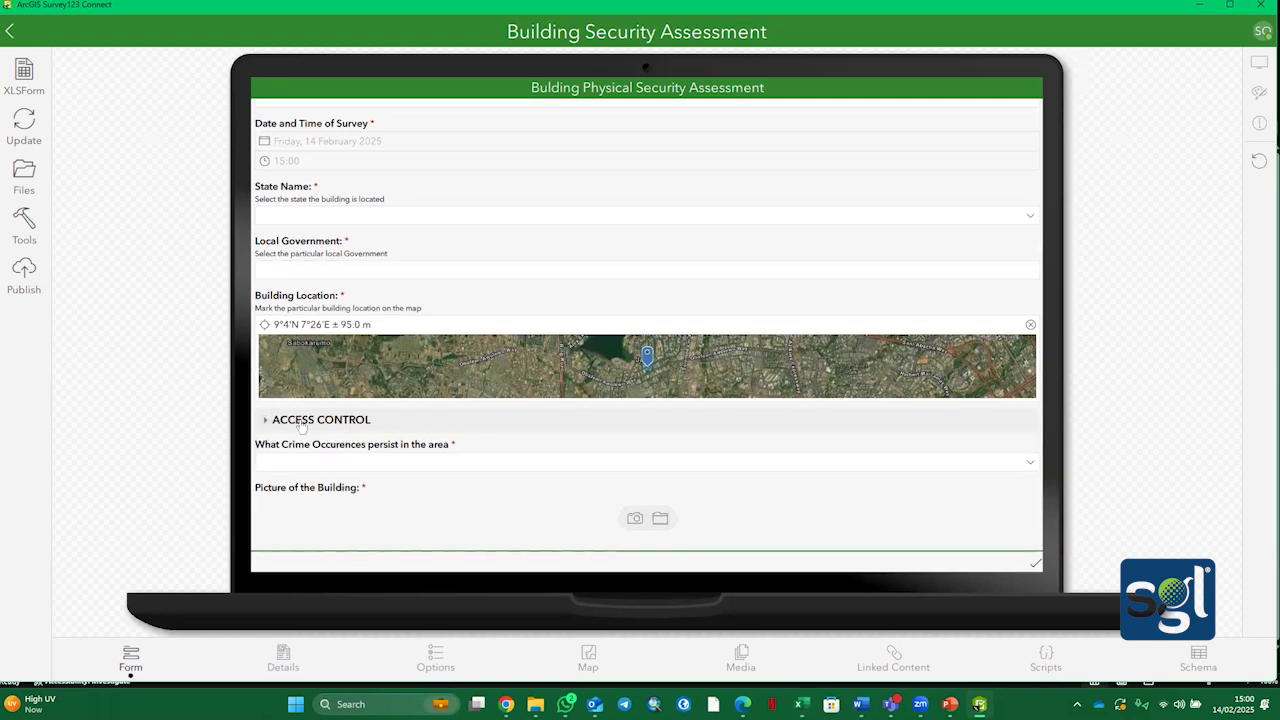
{"action": "left_click", "coordinate": [267, 421]}
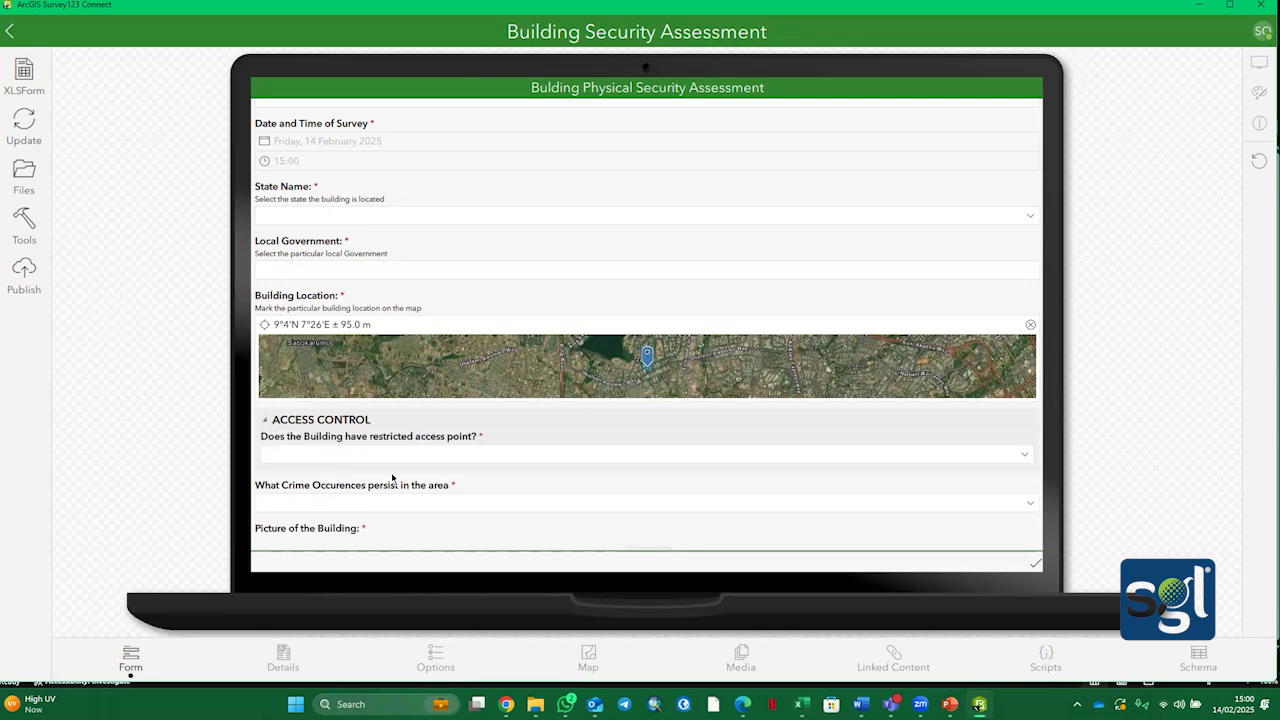
Step: Save the Building Security Assessment workbook in Excel and return to Survey123 Connect to refresh the form preview
{"action": "left_click", "coordinate": [1199, 7]}
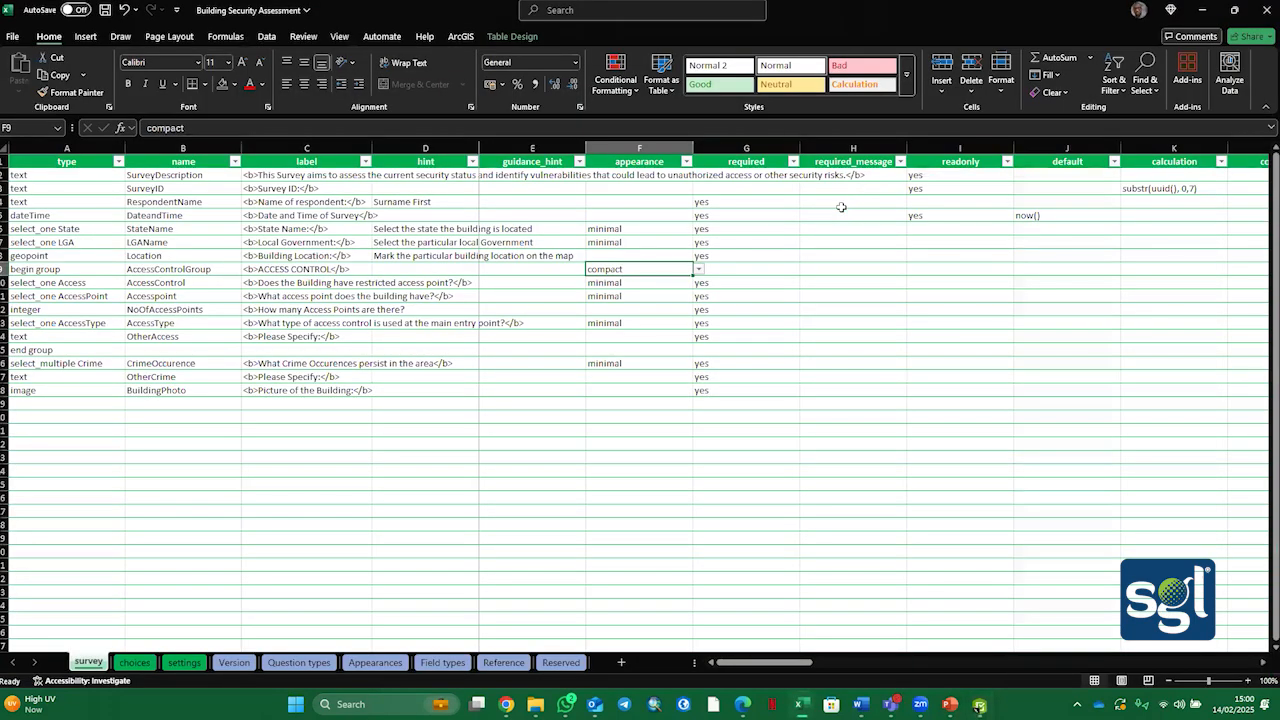
{"action": "mouse_move", "coordinate": [980, 704]}
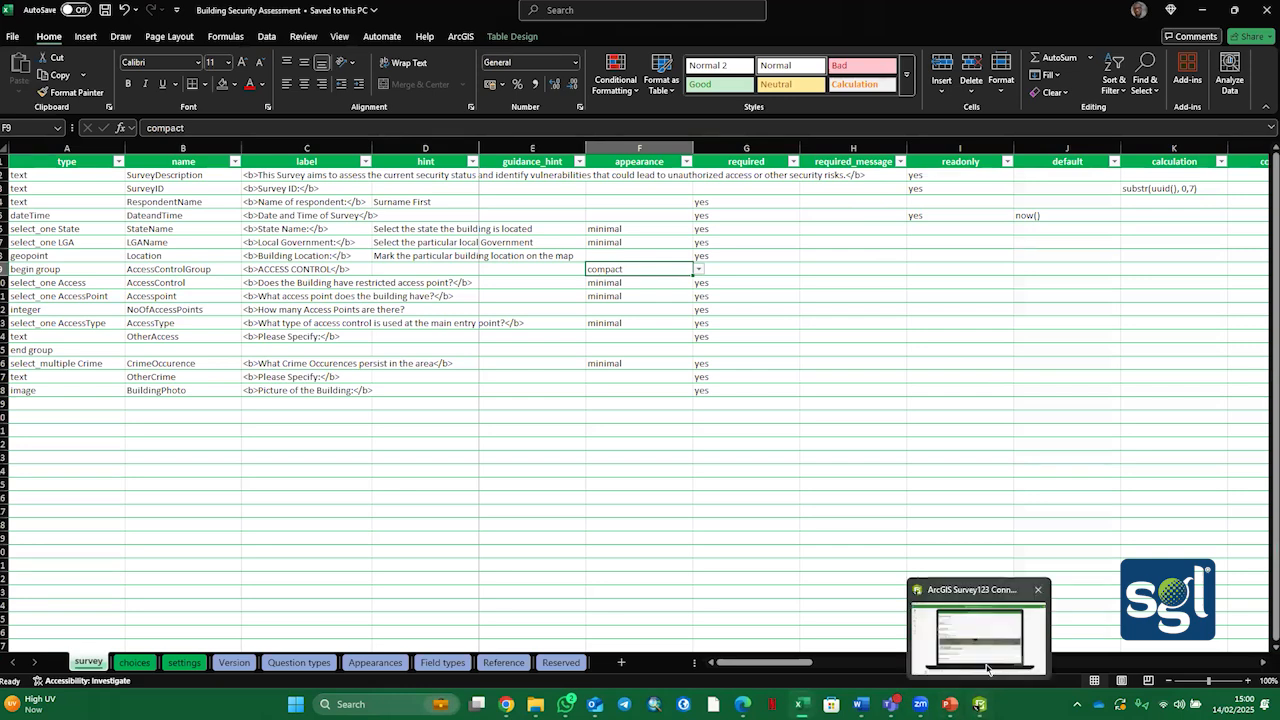
{"action": "left_click", "coordinate": [987, 668]}
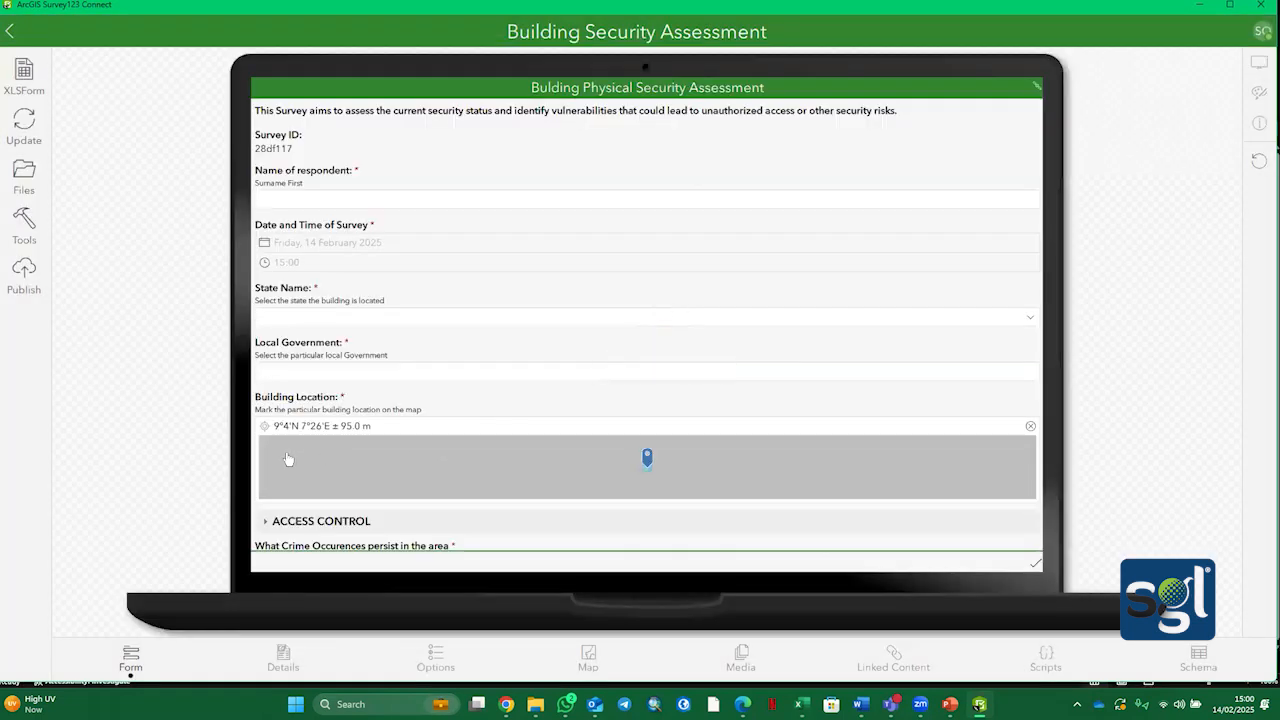
Step: Expand the ACCESS CONTROL group in the preview and answer Yes to whether the building has a restricted access point
{"action": "left_click", "coordinate": [266, 523]}
{"action": "scroll", "coordinate": [356, 457], "scroll_direction": "down", "scroll_amount": 2}
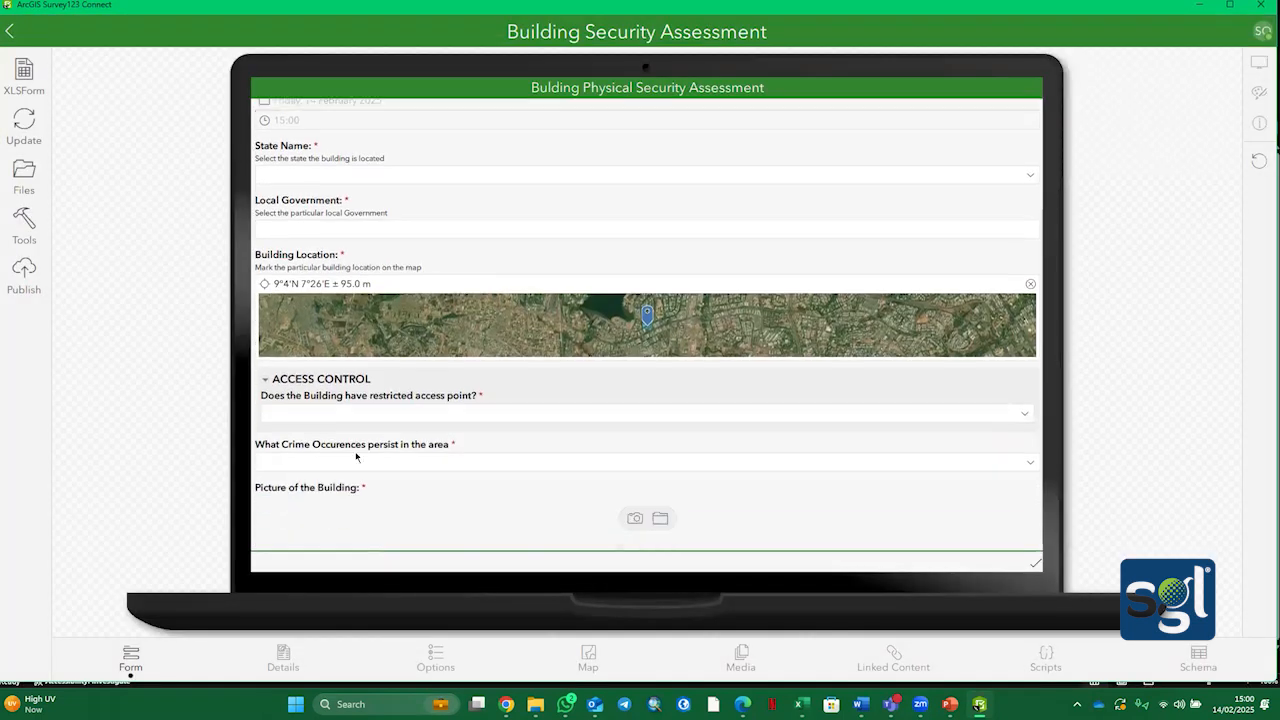
{"action": "left_click", "coordinate": [325, 412]}
{"action": "left_click", "coordinate": [325, 431]}
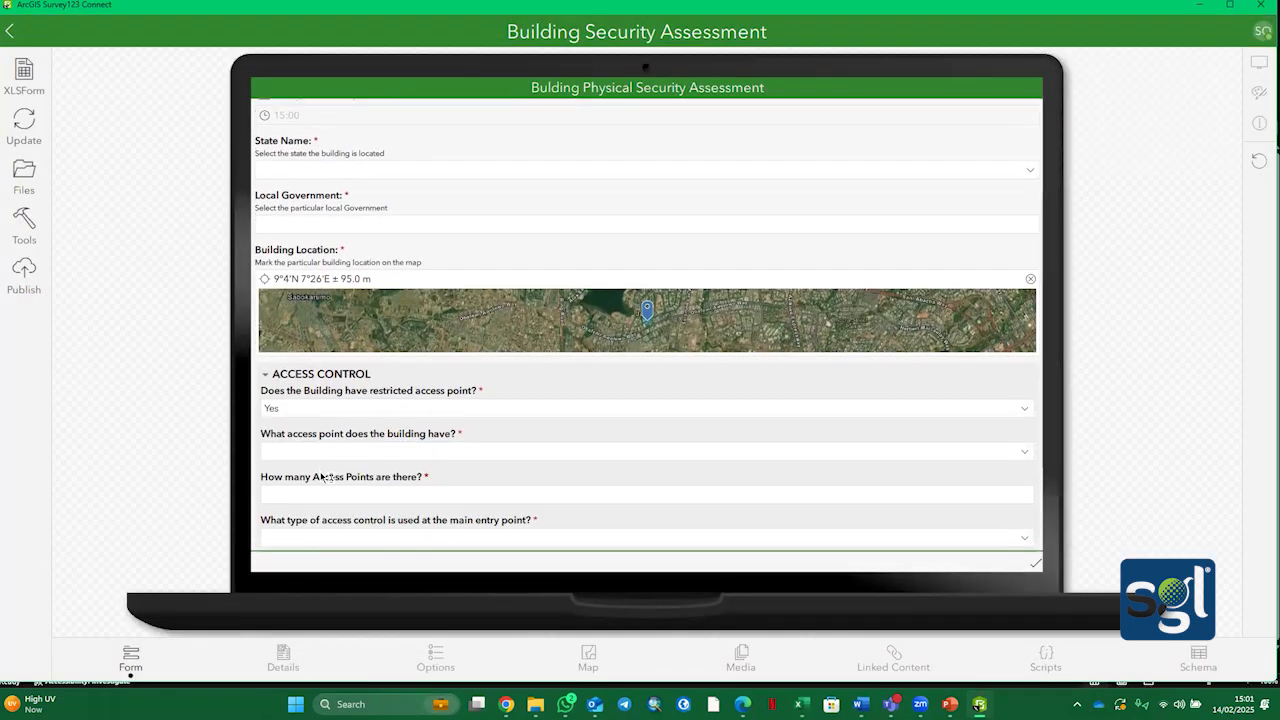
Step: Preview the form in the Smartphone, Tablet Landscape and Tablet Portrait layouts, and show the form's style options
{"action": "scroll", "coordinate": [325, 430], "scroll_direction": "down", "scroll_amount": 1}
{"action": "scroll", "coordinate": [370, 335], "scroll_direction": "down", "scroll_amount": 1}
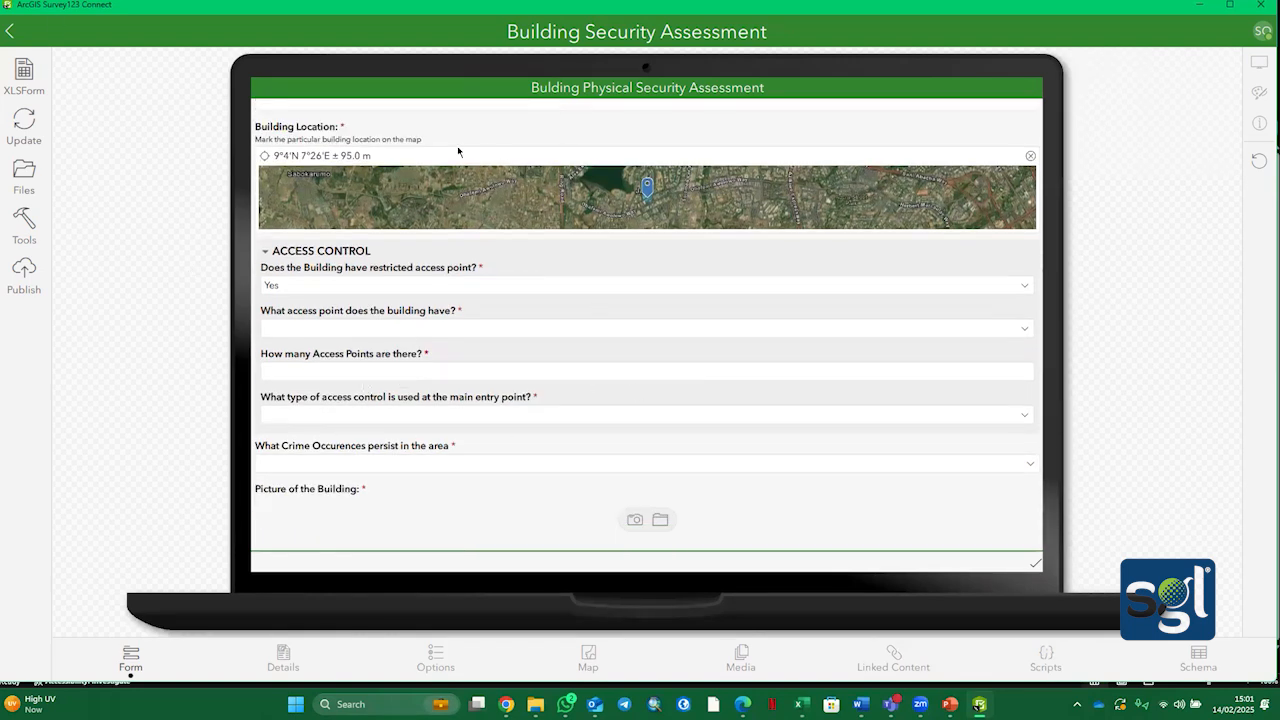
{"action": "left_click", "coordinate": [1259, 62]}
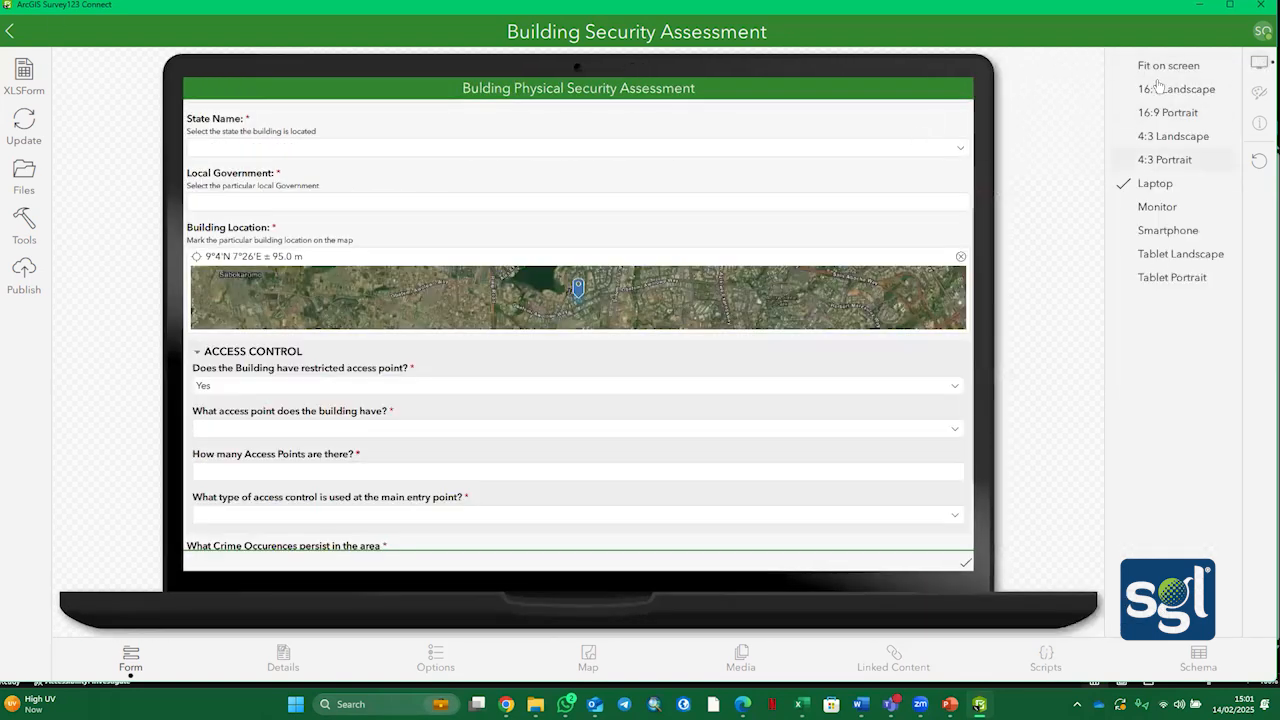
{"action": "left_click", "coordinate": [1170, 232]}
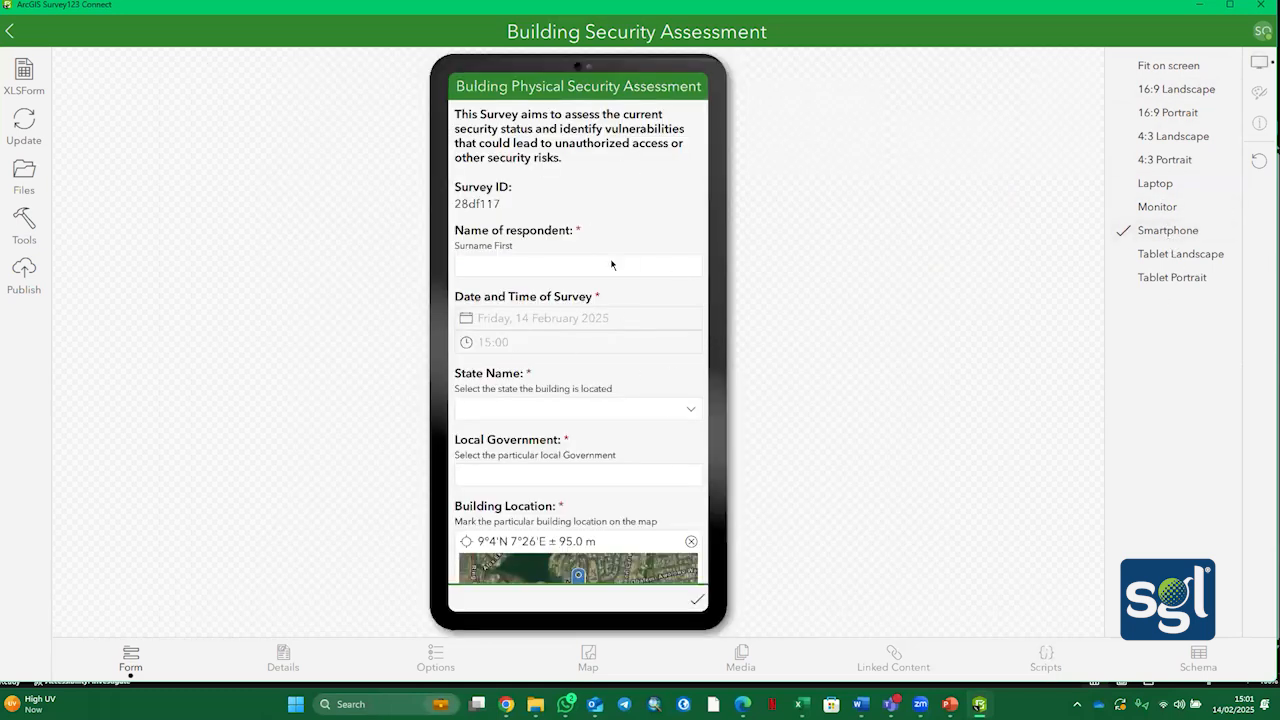
{"action": "scroll", "coordinate": [575, 395], "scroll_direction": "down", "scroll_amount": 3}
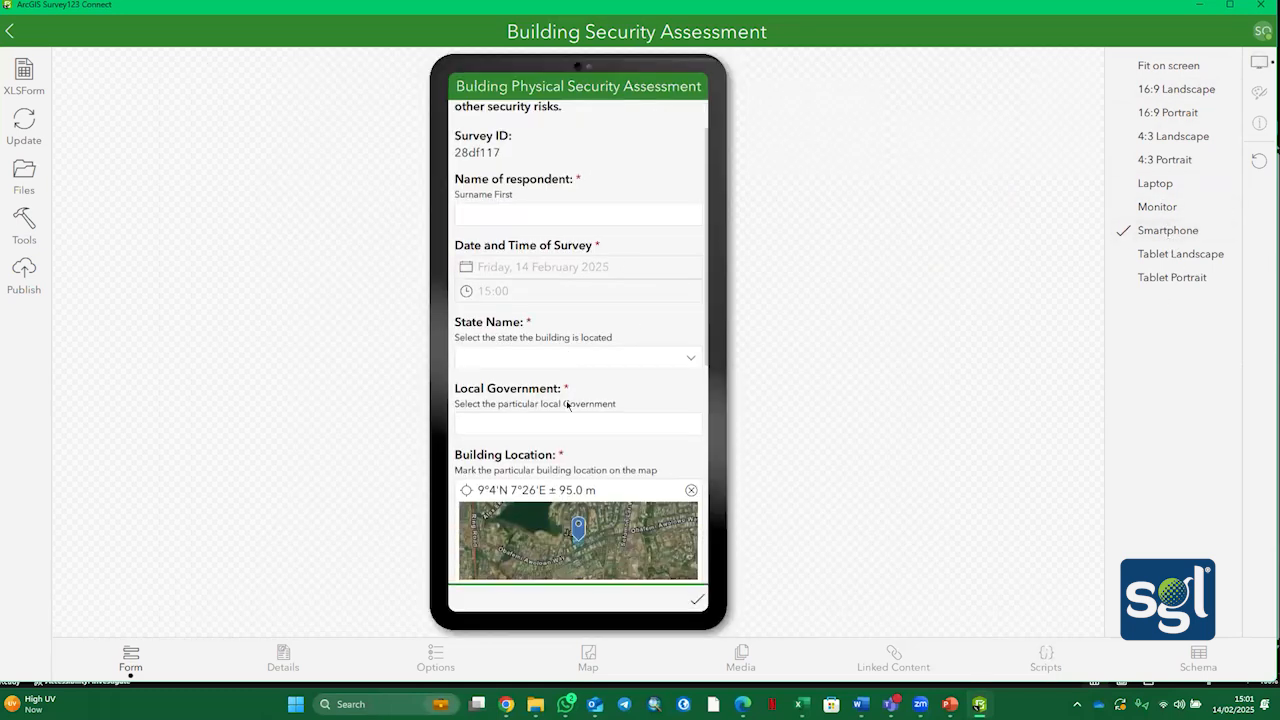
{"action": "left_click", "coordinate": [1170, 256]}
{"action": "left_click", "coordinate": [1190, 277]}
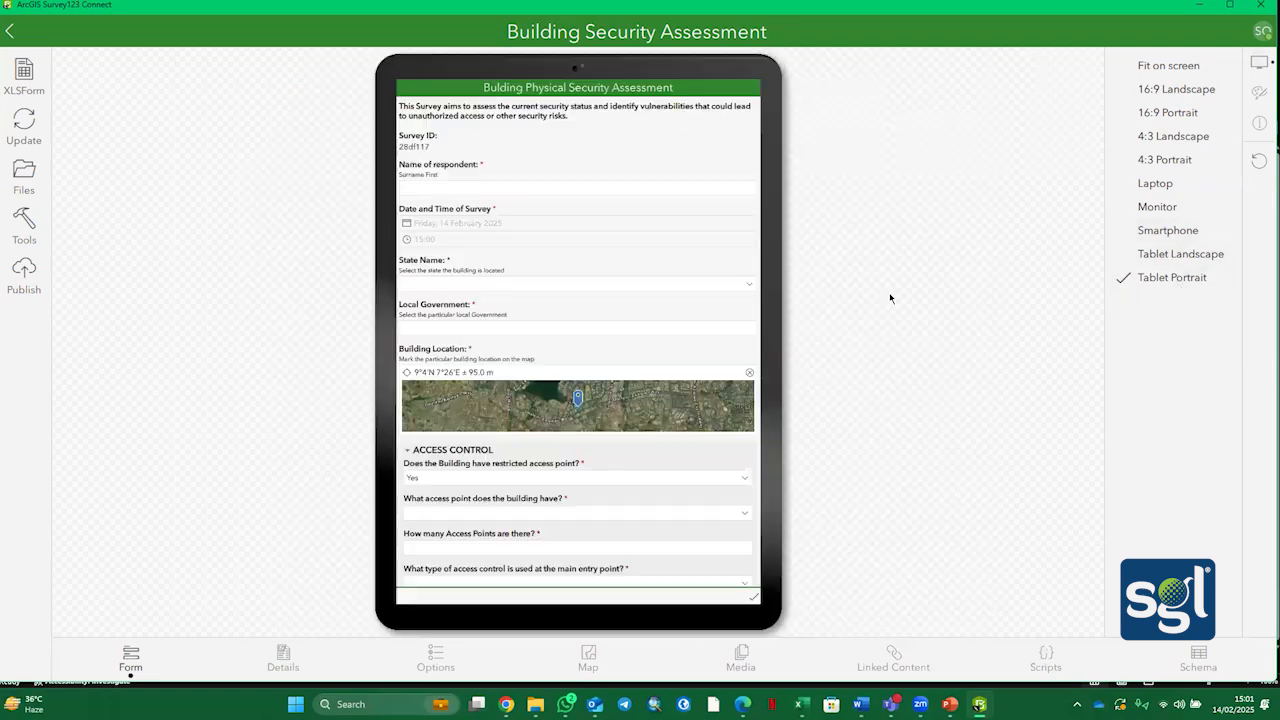
{"action": "left_click", "coordinate": [1259, 62]}
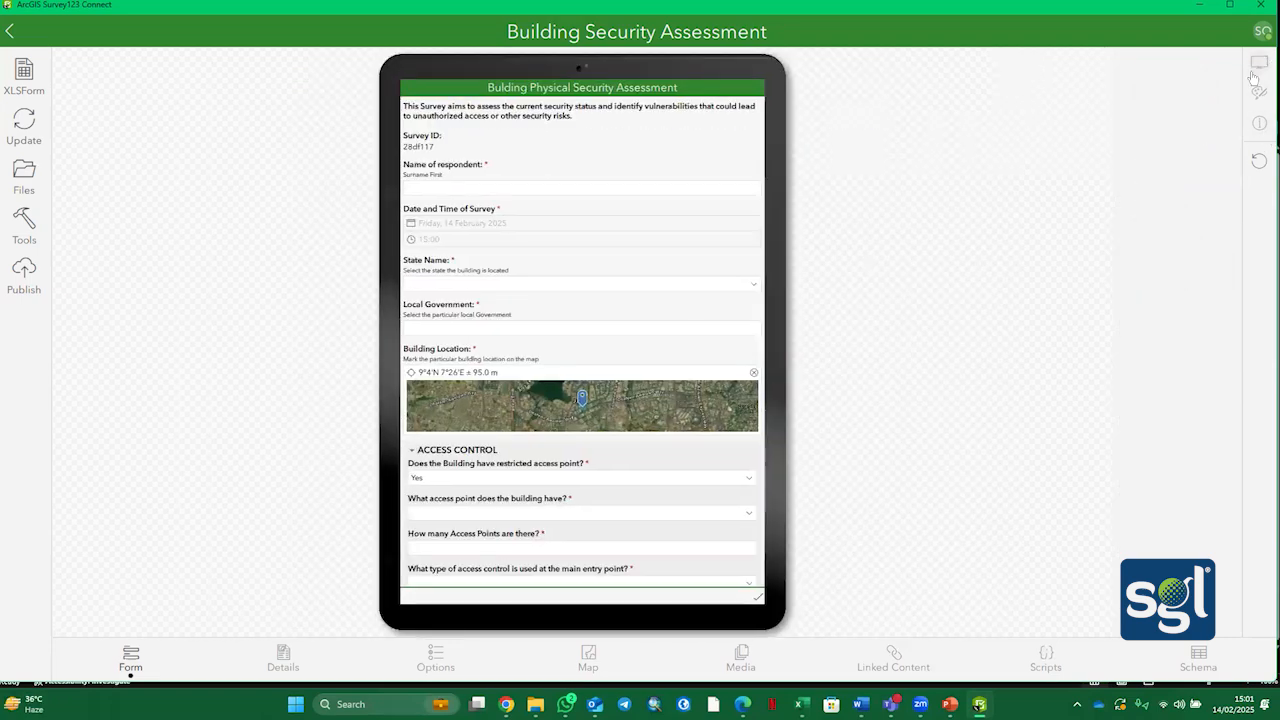
{"action": "left_click", "coordinate": [1259, 92]}
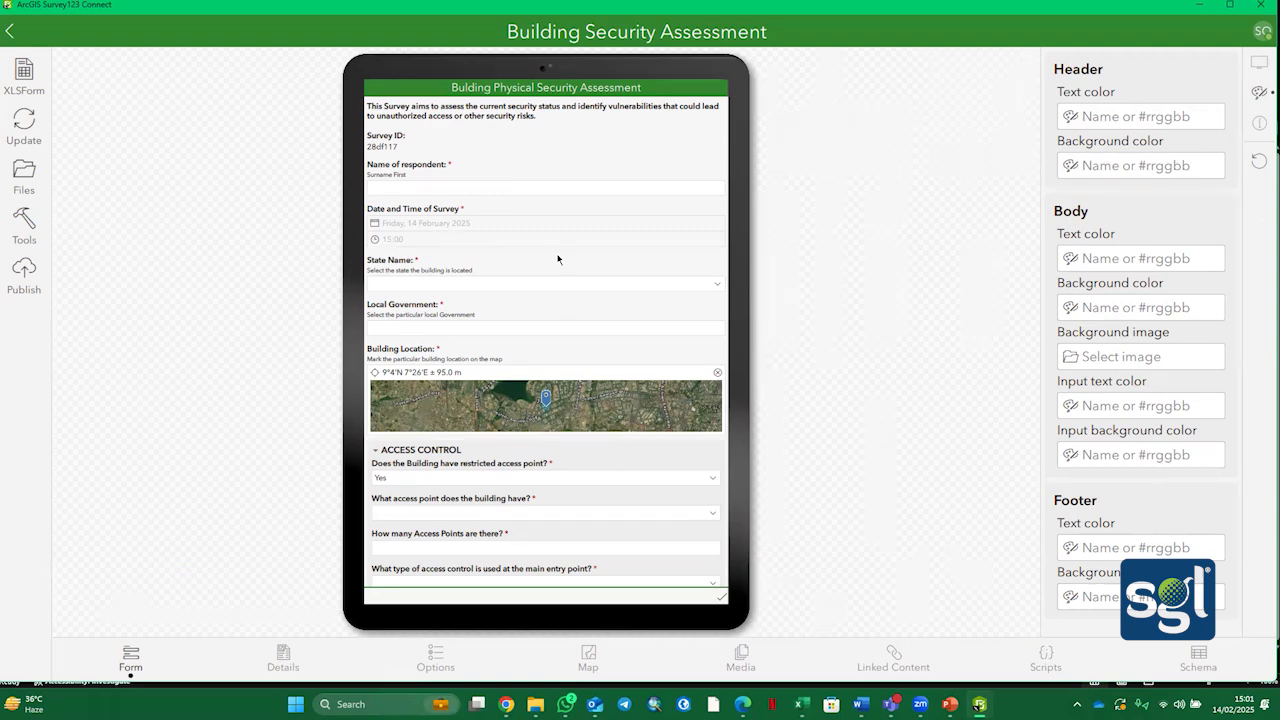
Step: Publish the Building Security Assessment survey and close the publishing report
{"action": "left_click", "coordinate": [24, 272]}
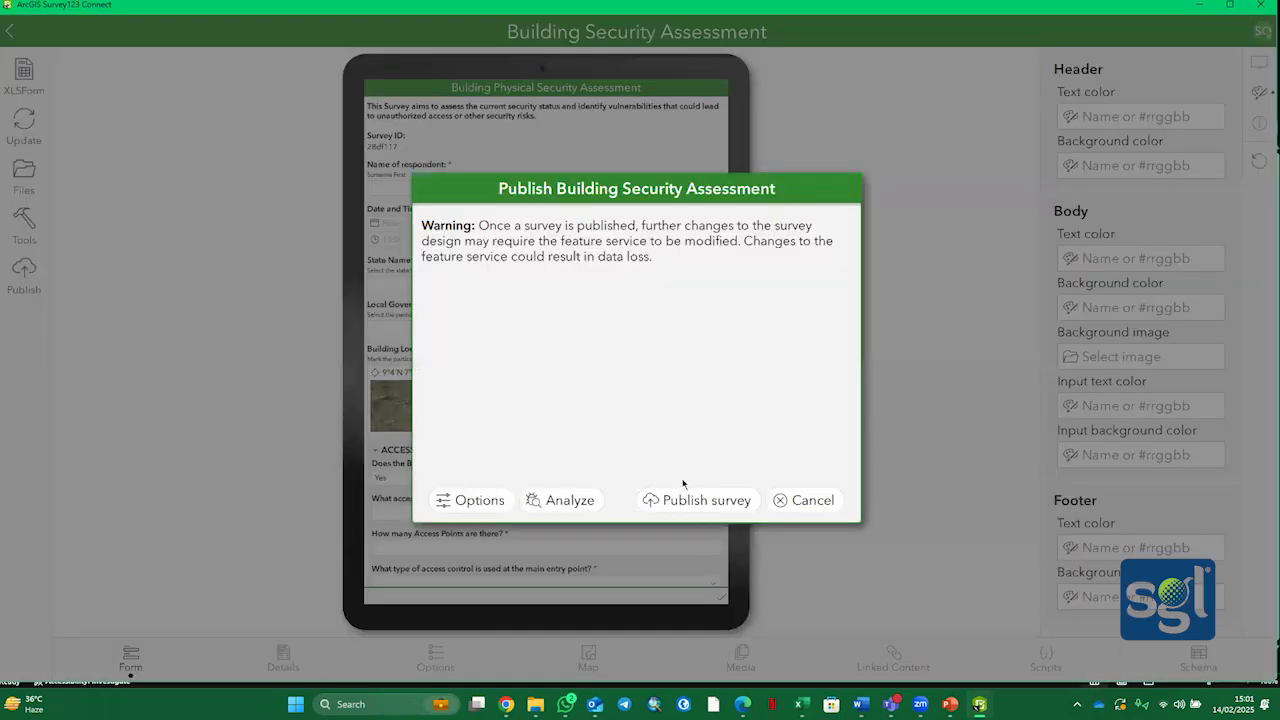
{"action": "left_click", "coordinate": [696, 501]}
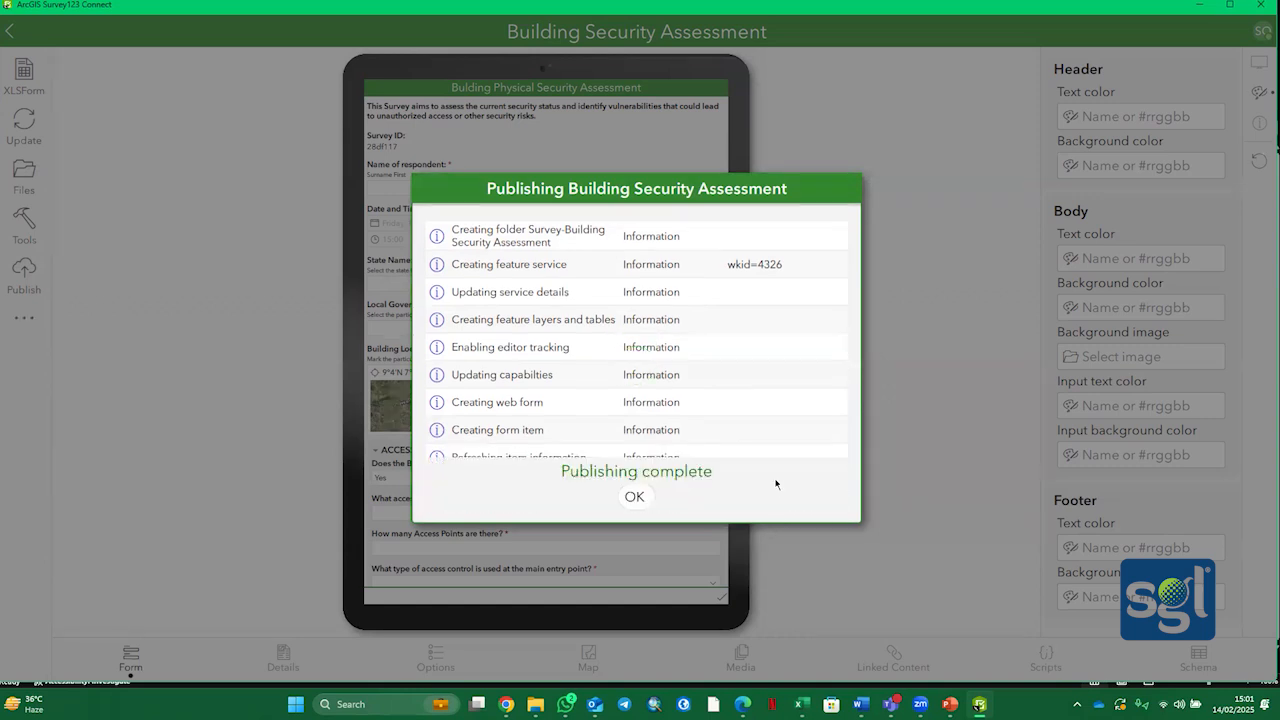
{"action": "left_click", "coordinate": [636, 497]}
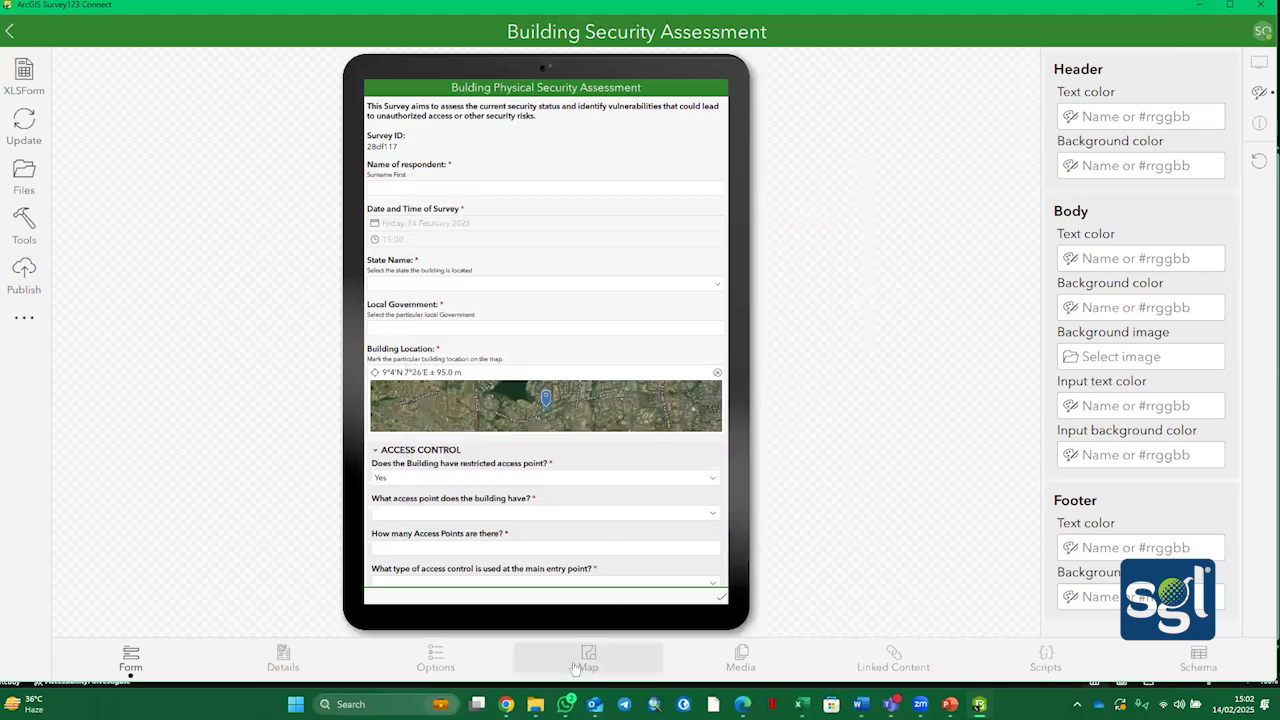
Step: Switch to the ArcGIS Online home page in Chrome and launch the Survey123 web app
{"action": "mouse_move", "coordinate": [506, 704]}
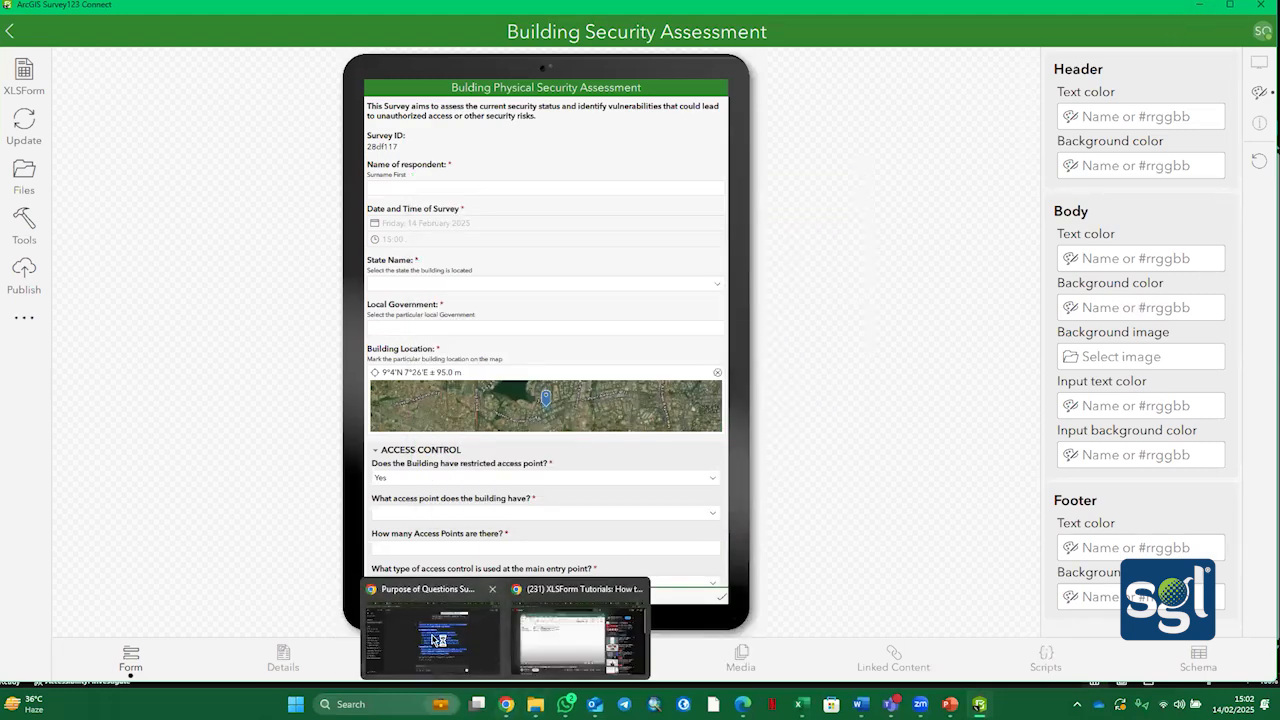
{"action": "left_click", "coordinate": [440, 641]}
{"action": "left_click", "coordinate": [48, 12]}
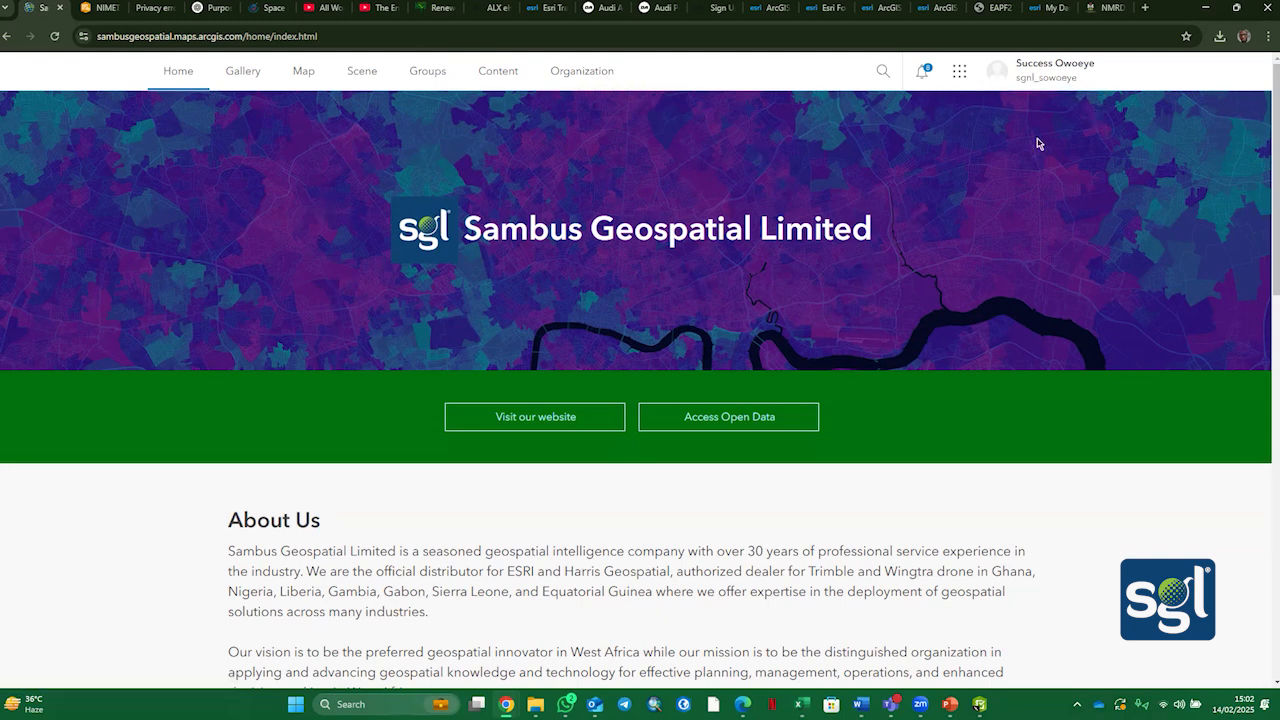
{"action": "left_click", "coordinate": [962, 73]}
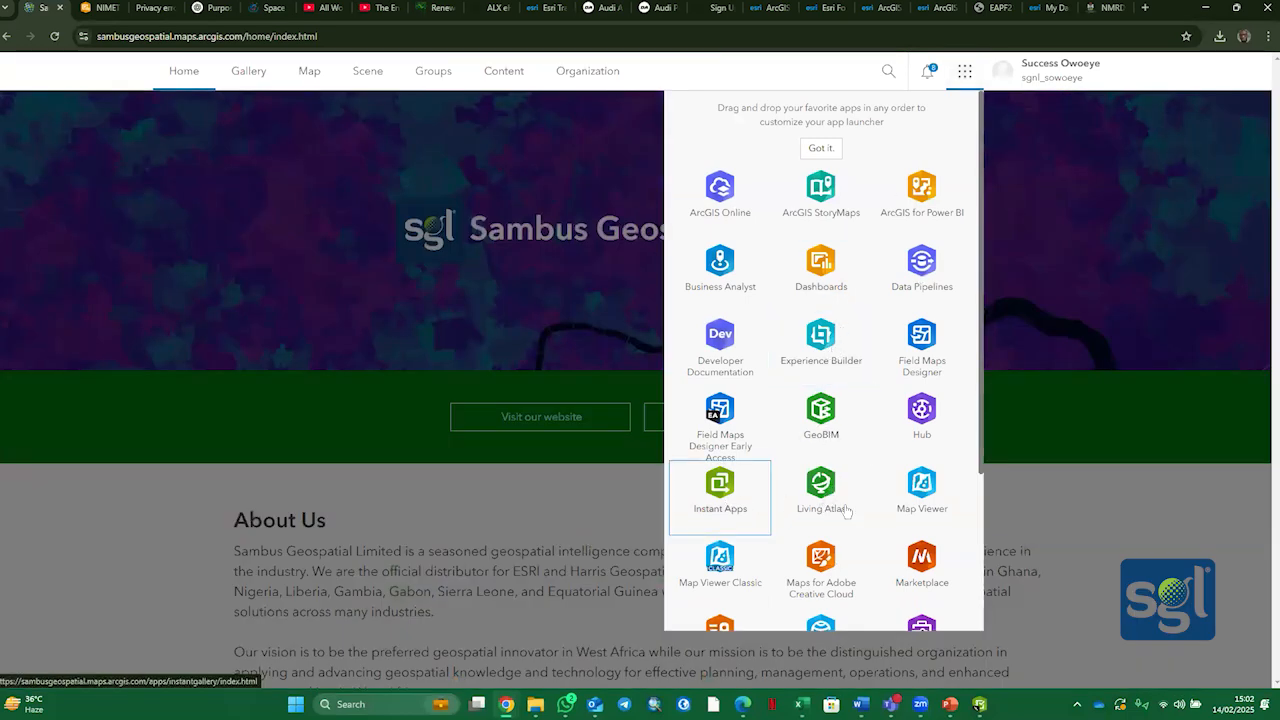
{"action": "scroll", "coordinate": [815, 375], "scroll_direction": "down", "scroll_amount": 2}
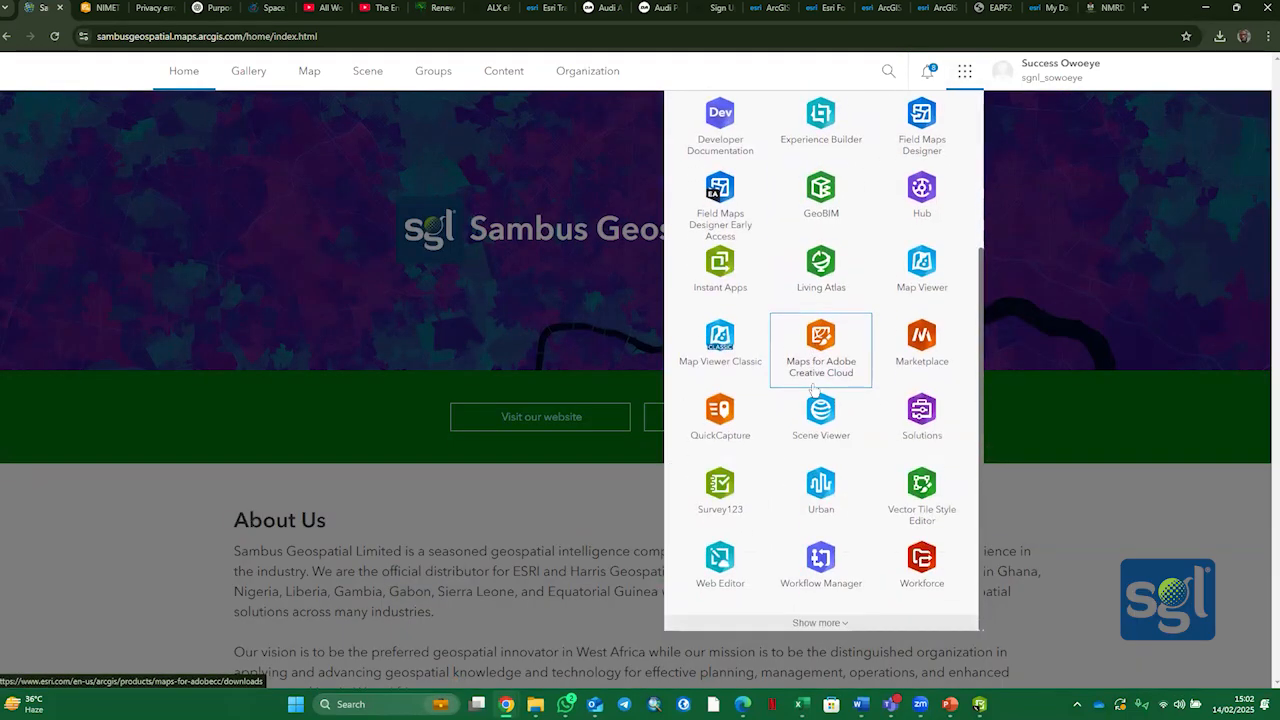
{"action": "left_click", "coordinate": [733, 487]}
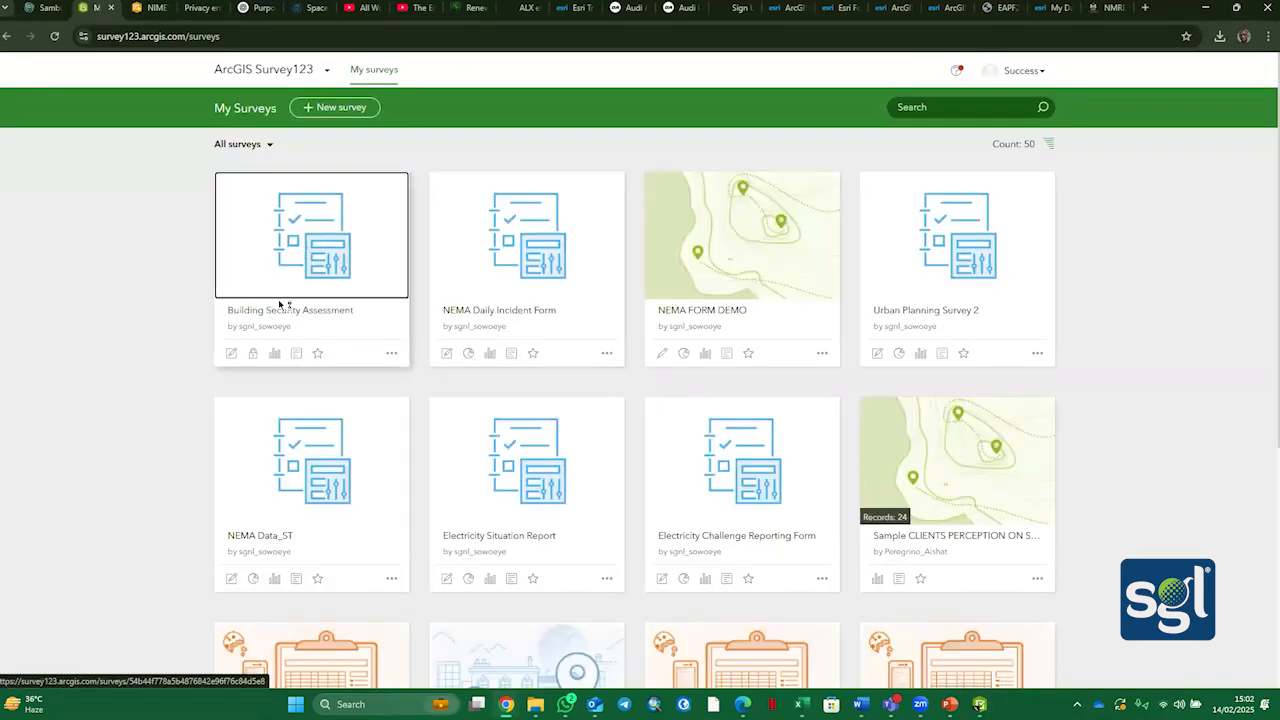
Step: Open the Building Security Assessment survey, check its overview and go to its sharing settings
{"action": "left_click", "coordinate": [302, 258]}
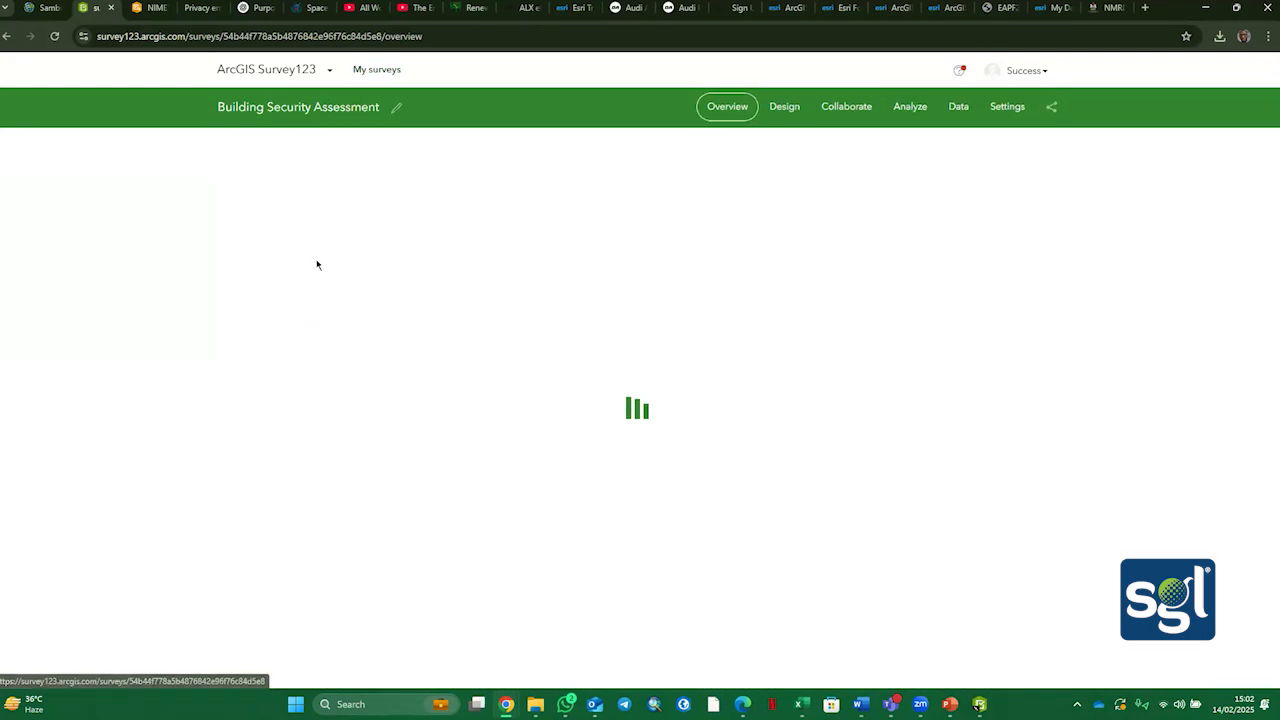
{"action": "left_click", "coordinate": [849, 108]}
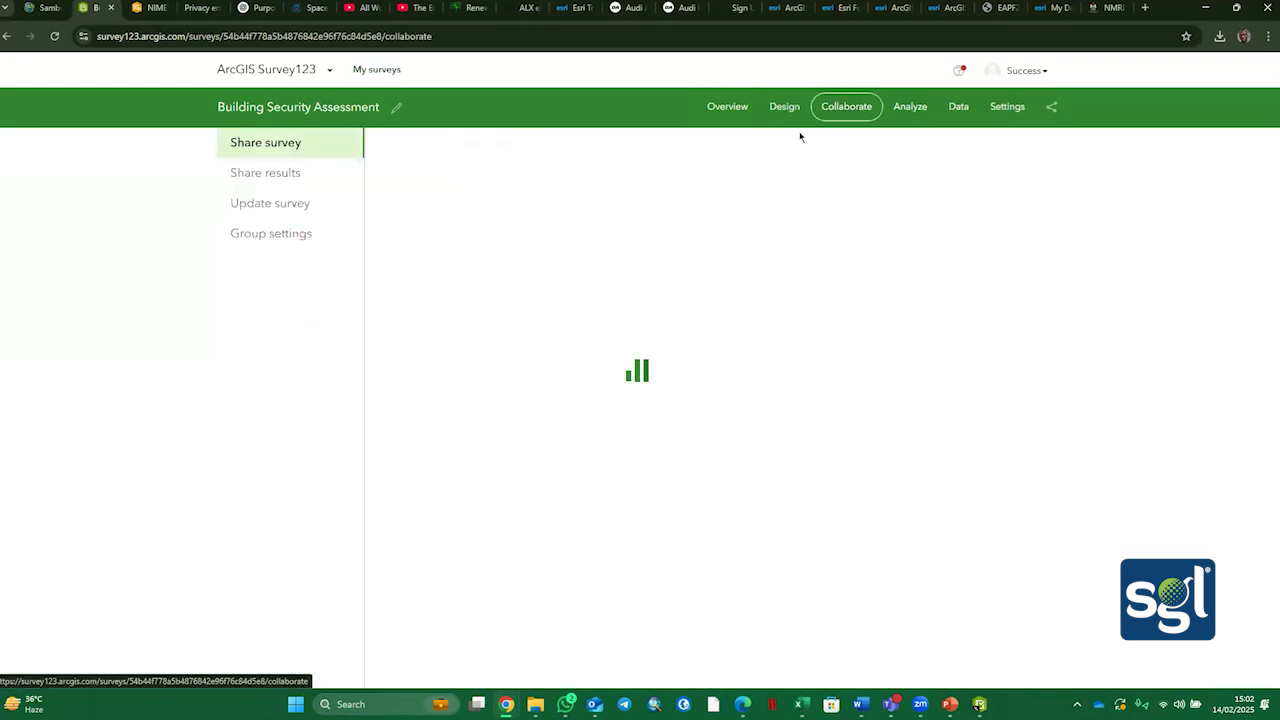
{"action": "left_click", "coordinate": [734, 112]}
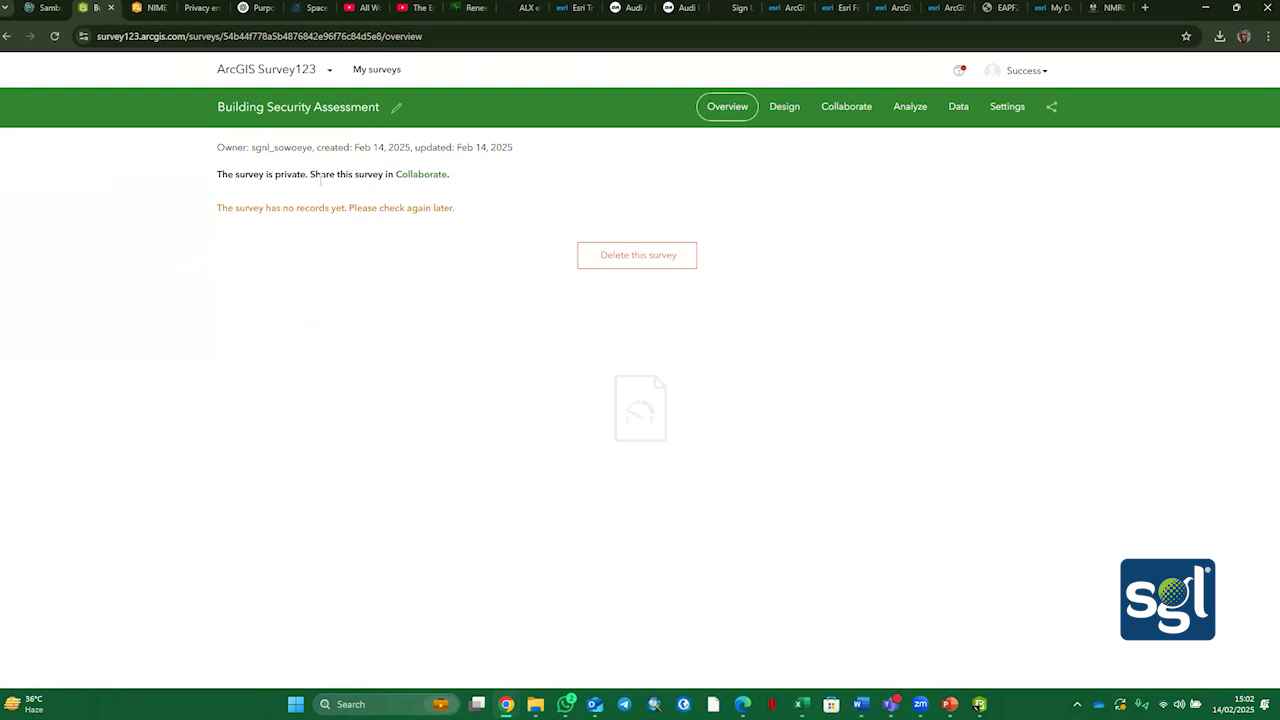
{"action": "left_click", "coordinate": [840, 108]}
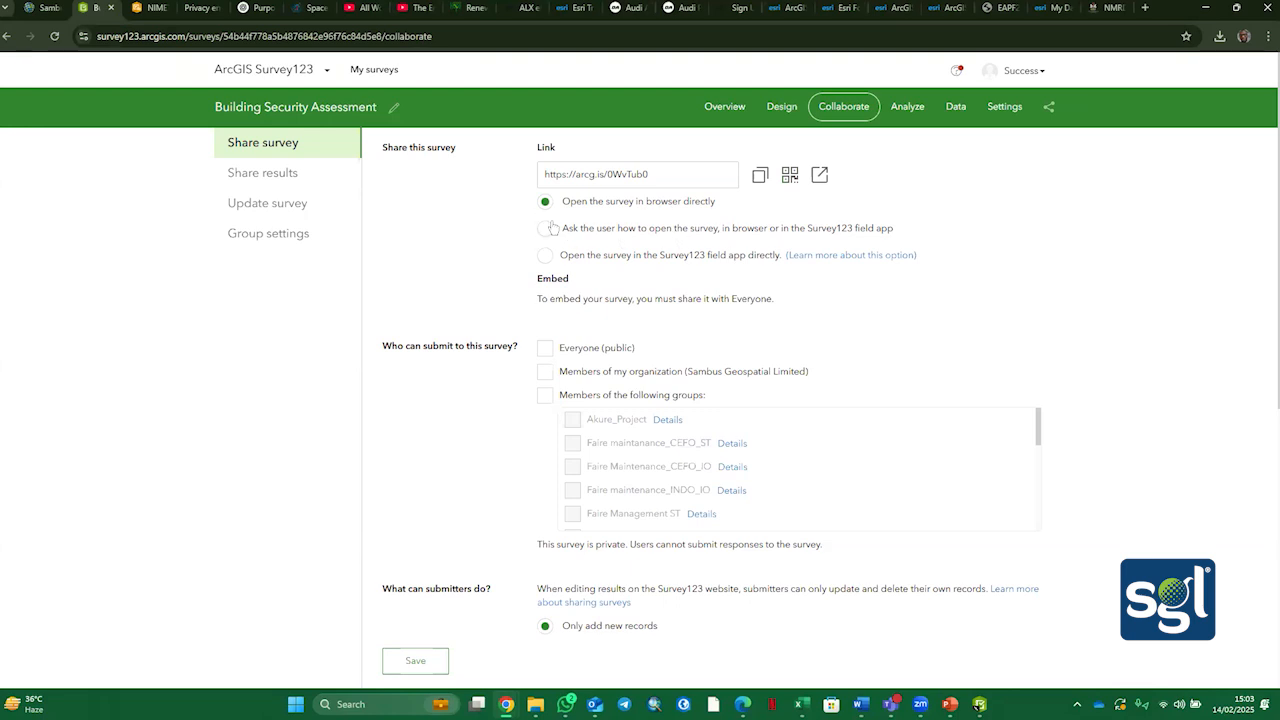
Step: Allow Everyone (public) to submit to the survey and save the sharing, including the Building Security Assessment web map
{"action": "left_click", "coordinate": [545, 352]}
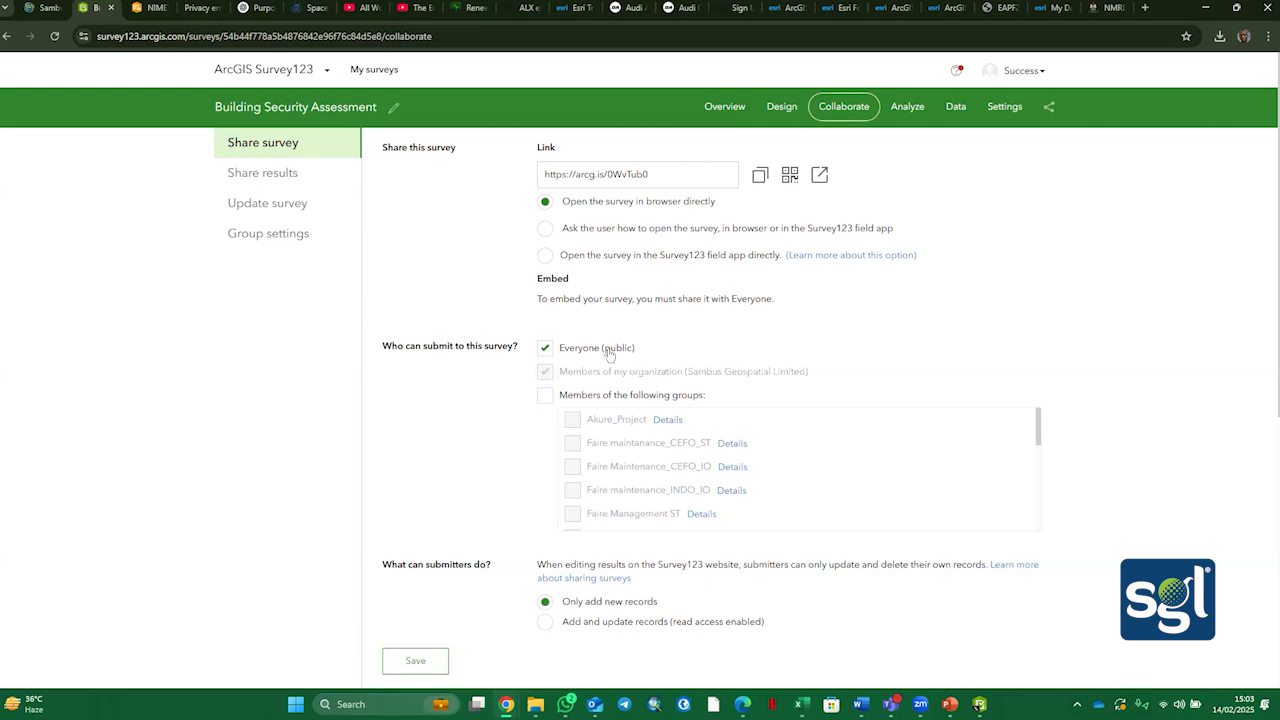
{"action": "left_click", "coordinate": [546, 349]}
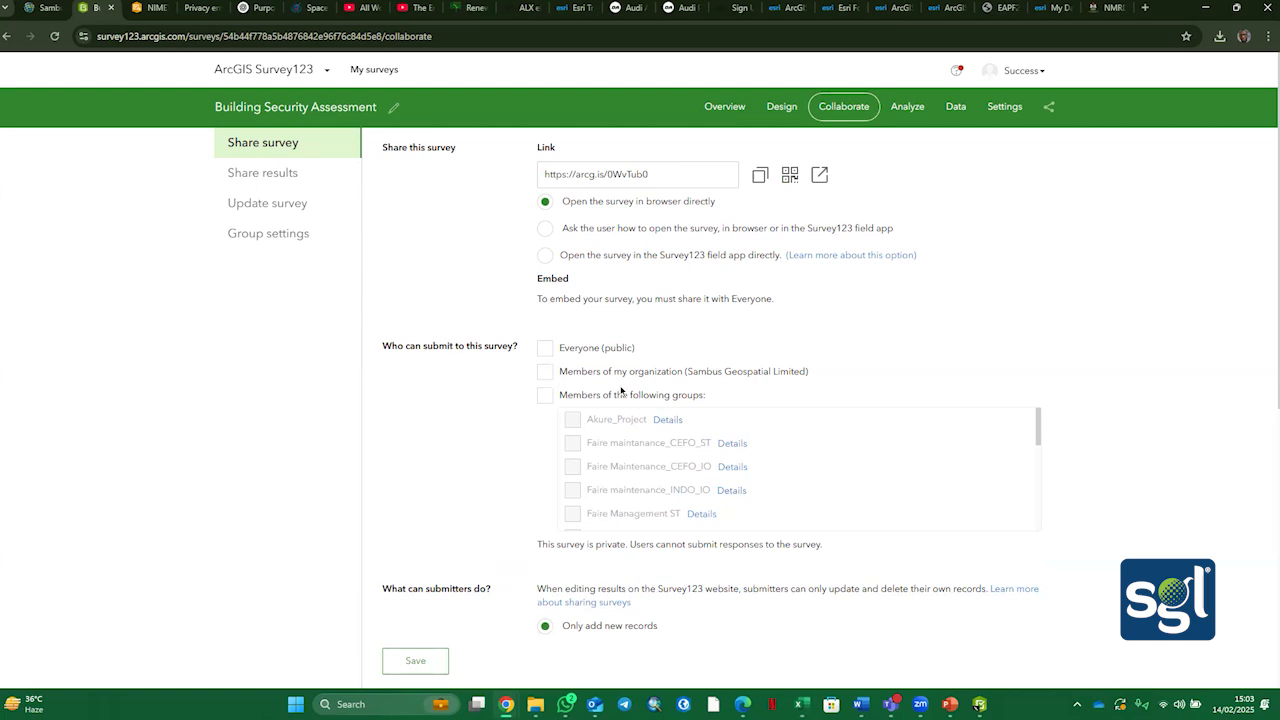
{"action": "left_click", "coordinate": [544, 348]}
{"action": "scroll", "coordinate": [577, 505], "scroll_direction": "down", "scroll_amount": 5}
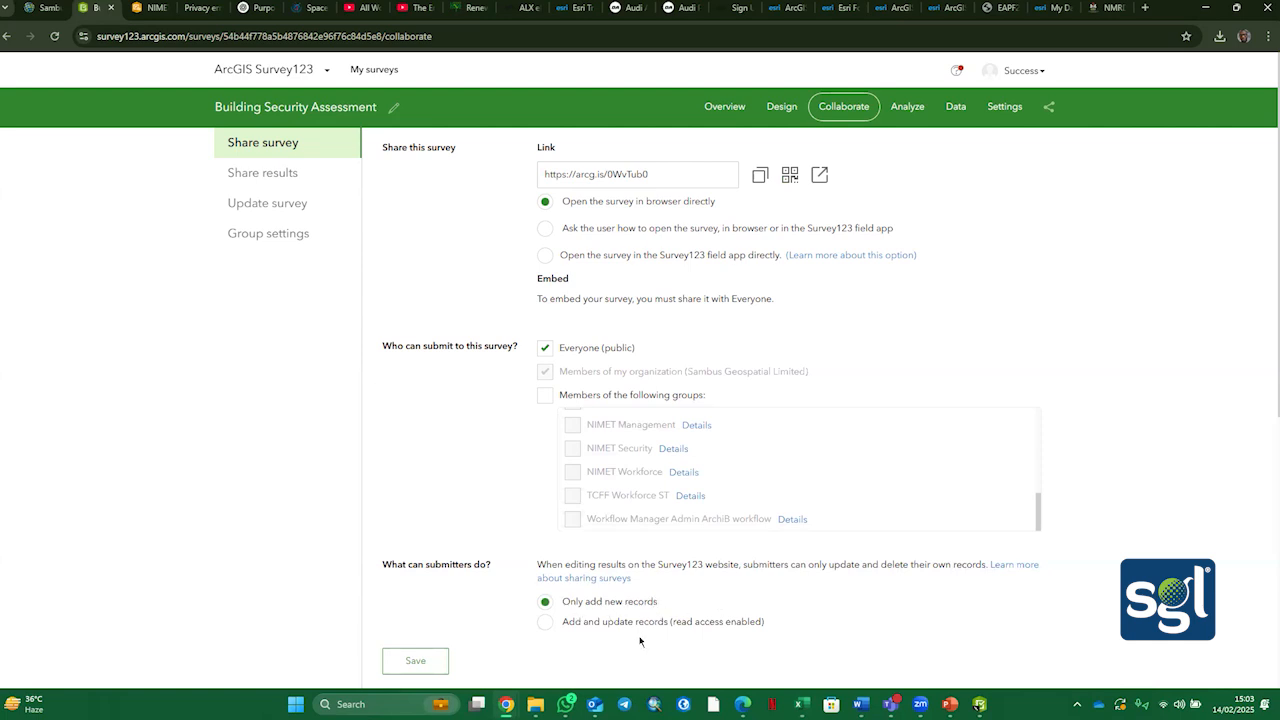
{"action": "scroll", "coordinate": [641, 642], "scroll_direction": "down", "scroll_amount": 1}
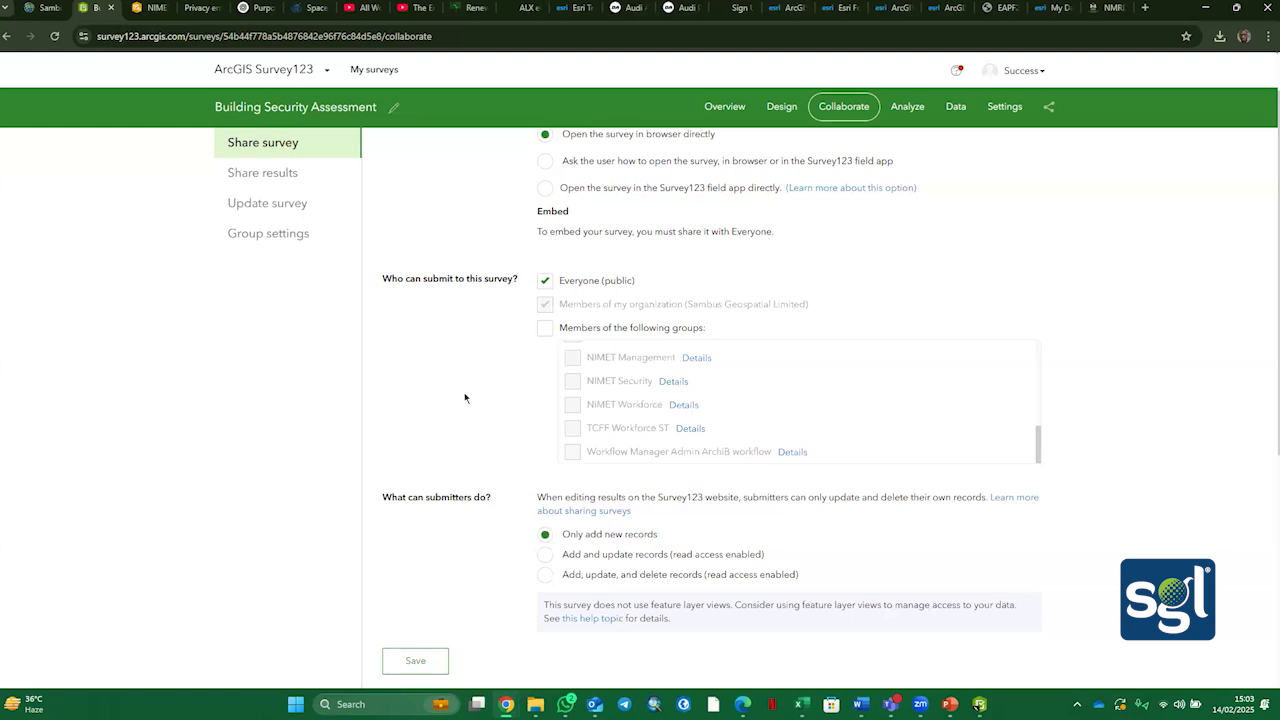
{"action": "left_click", "coordinate": [420, 661]}
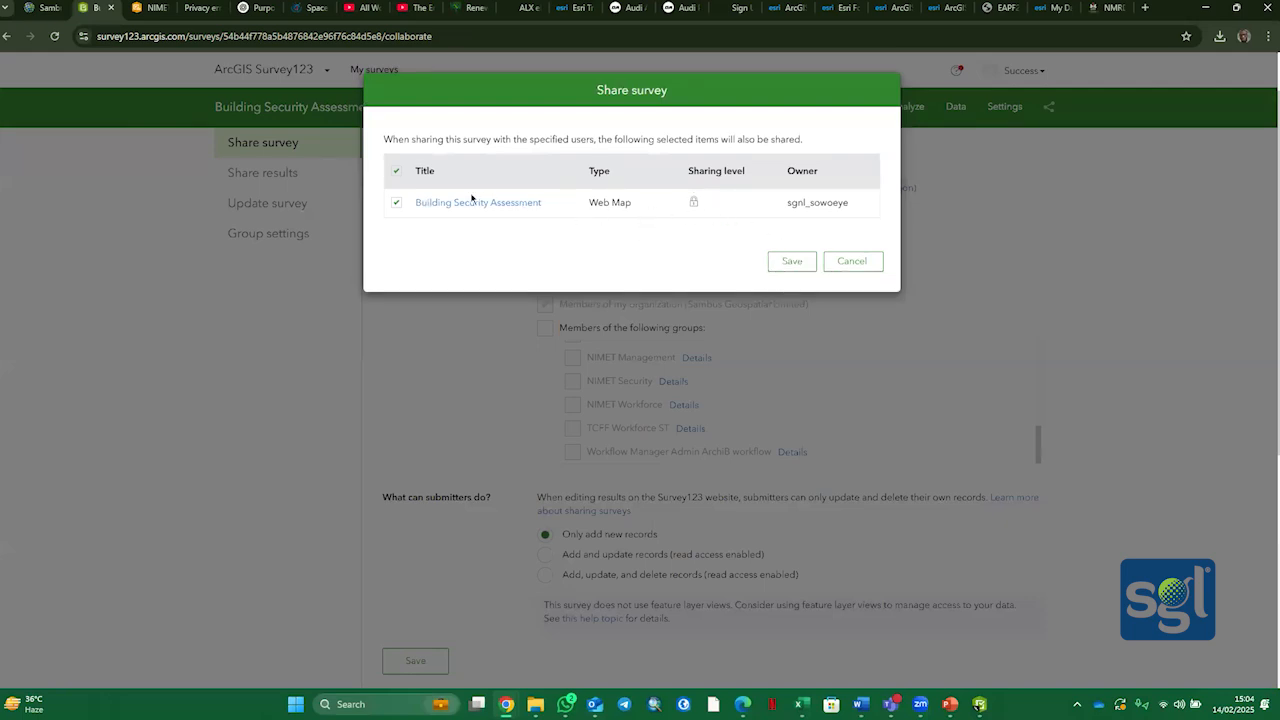
{"action": "left_click", "coordinate": [792, 261]}
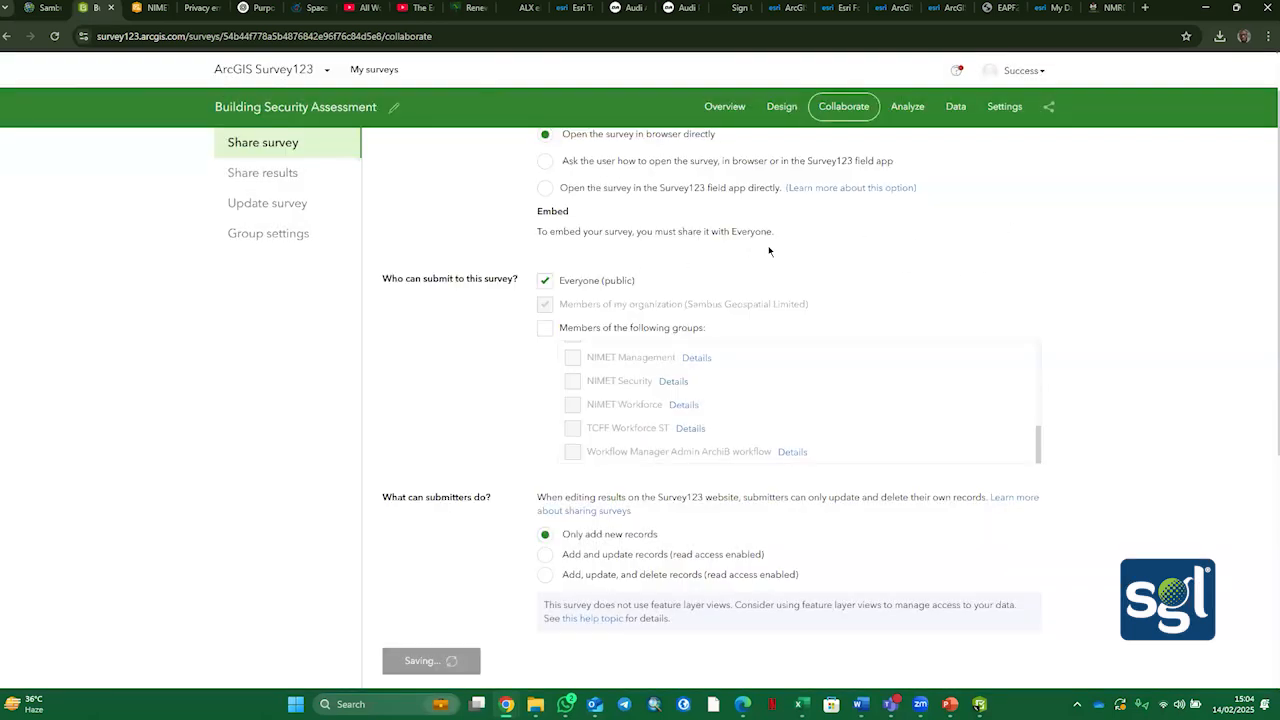
Step: Open the shared survey link in a new browser tab
{"action": "scroll", "coordinate": [877, 286], "scroll_direction": "up", "scroll_amount": 1}
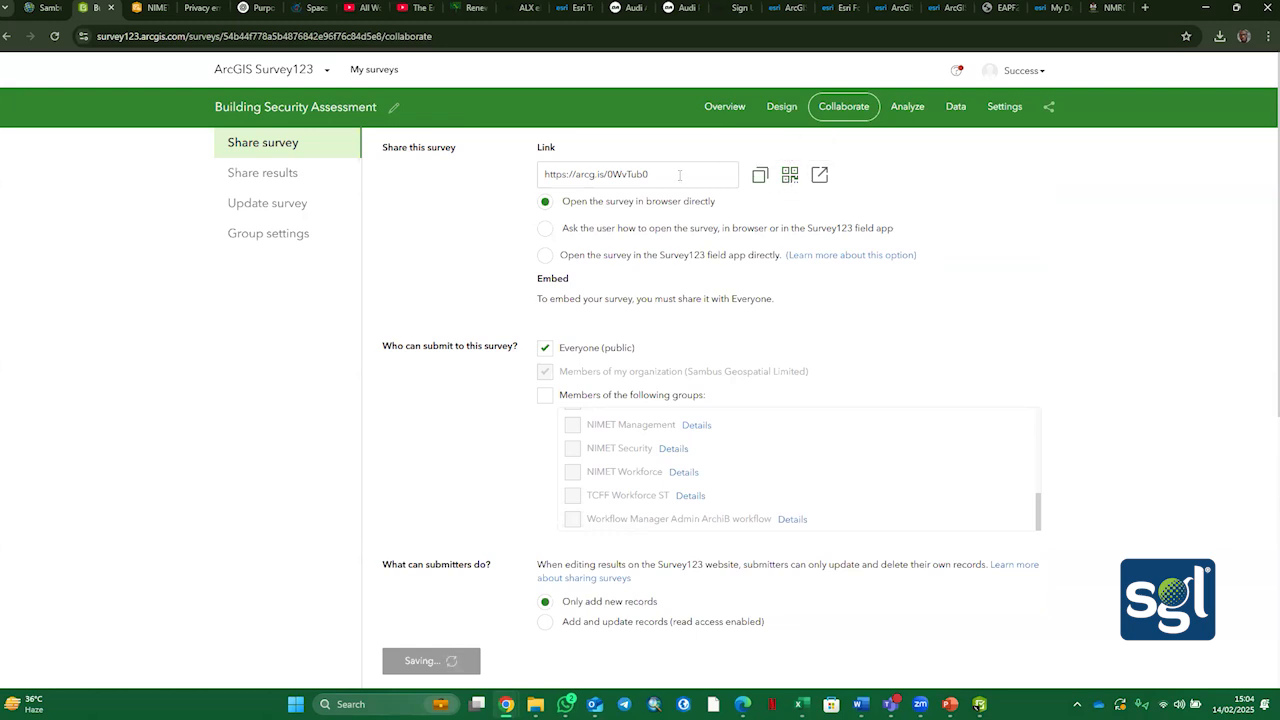
{"action": "left_click", "coordinate": [713, 175]}
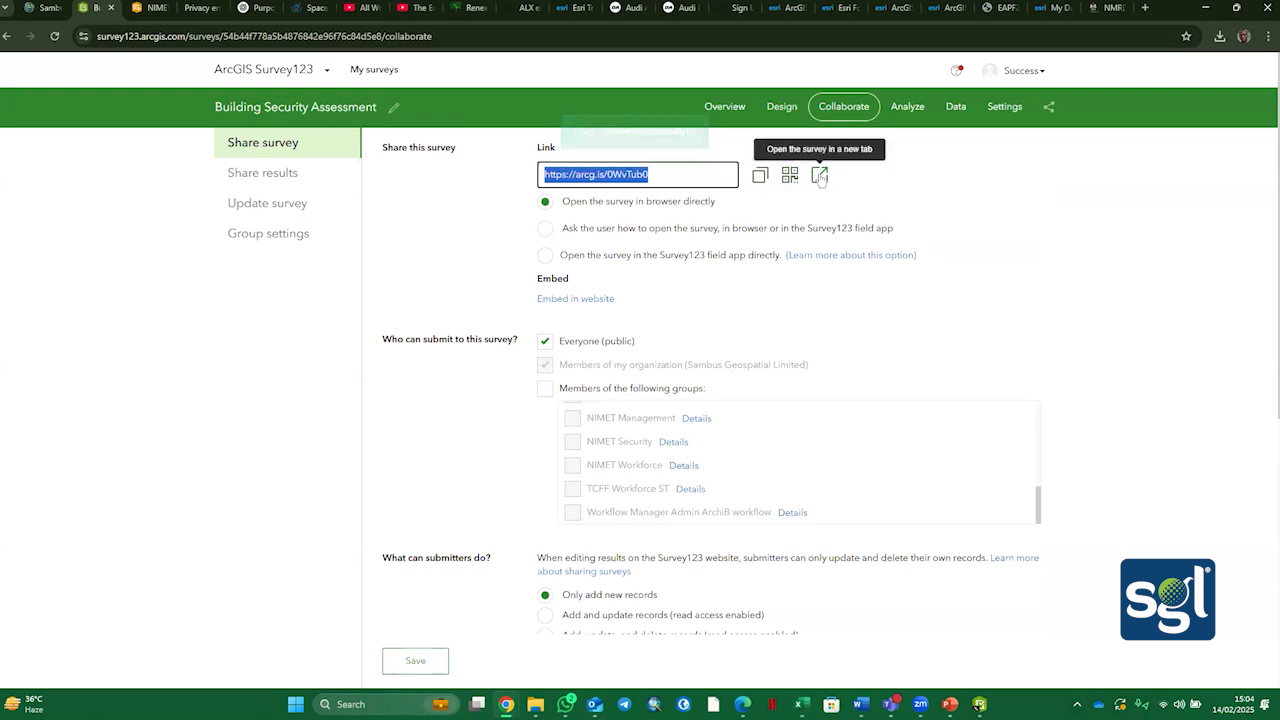
{"action": "left_click", "coordinate": [819, 177]}
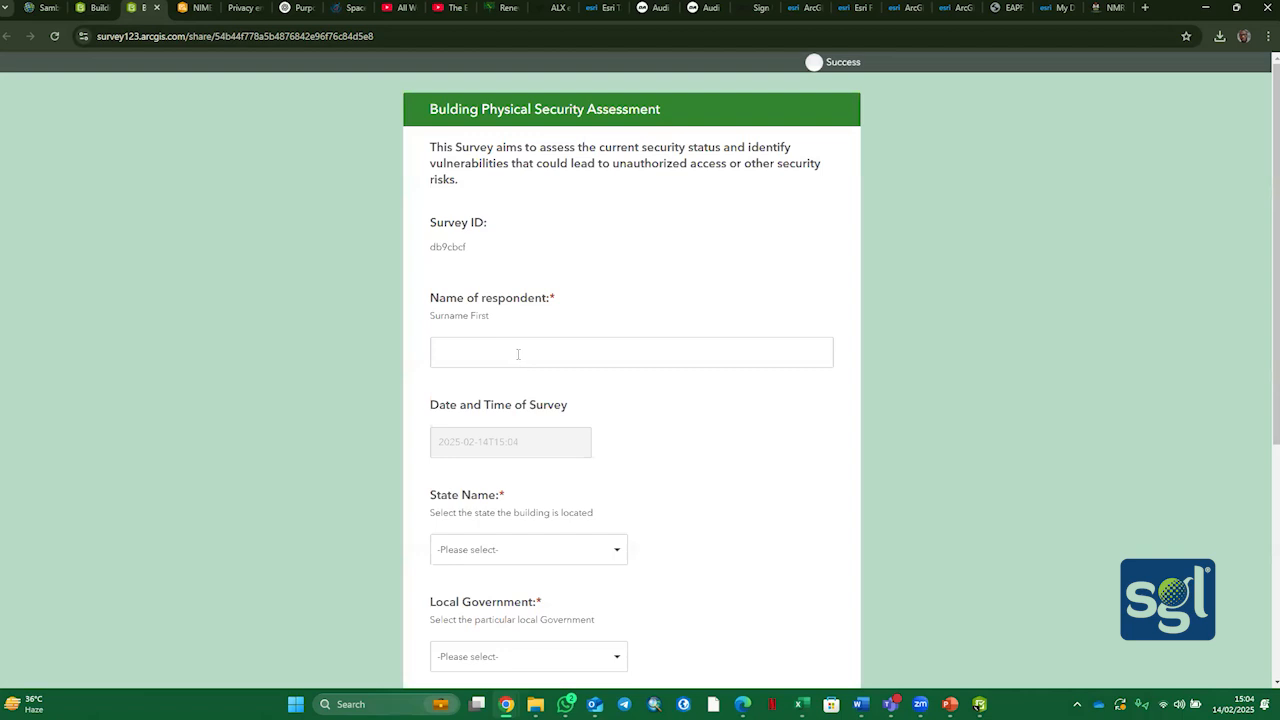
Step: Fill in the Name of respondent field of the web form with random placeholder text
{"action": "left_click", "coordinate": [518, 352]}
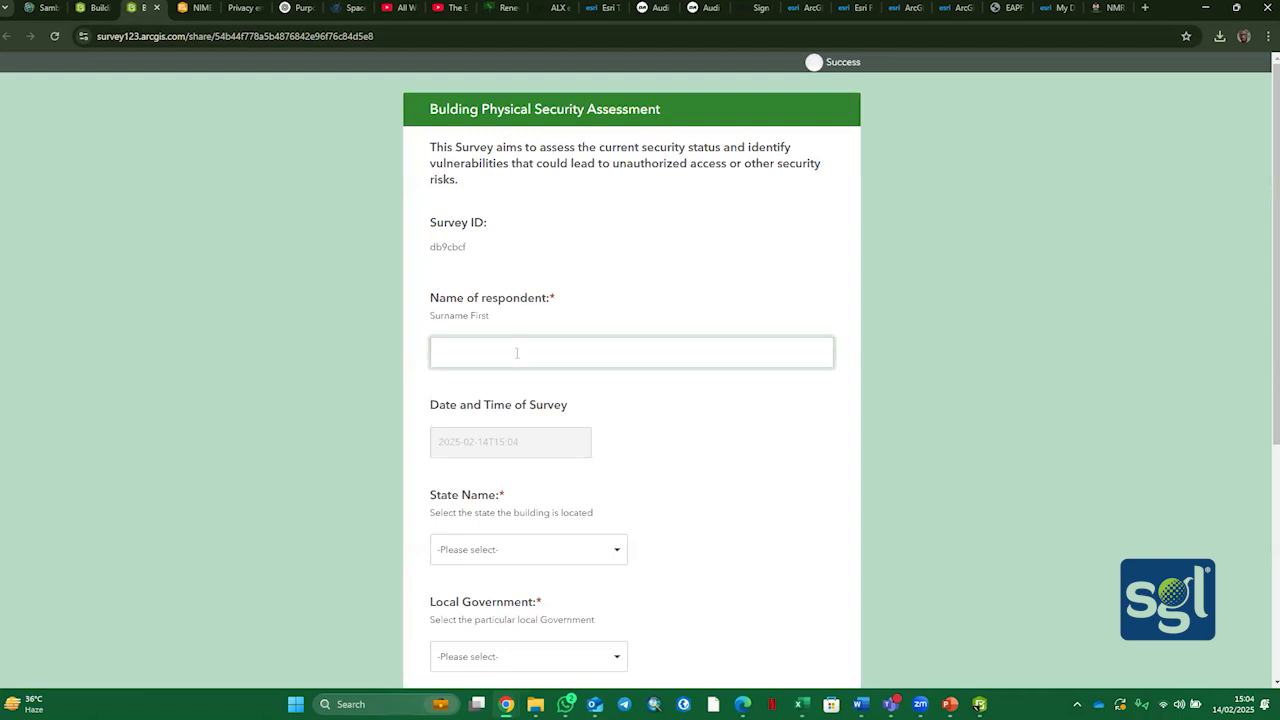
{"action": "type", "text": ",. z ,b lknjsnjk"}
{"action": "left_click", "coordinate": [523, 446]}
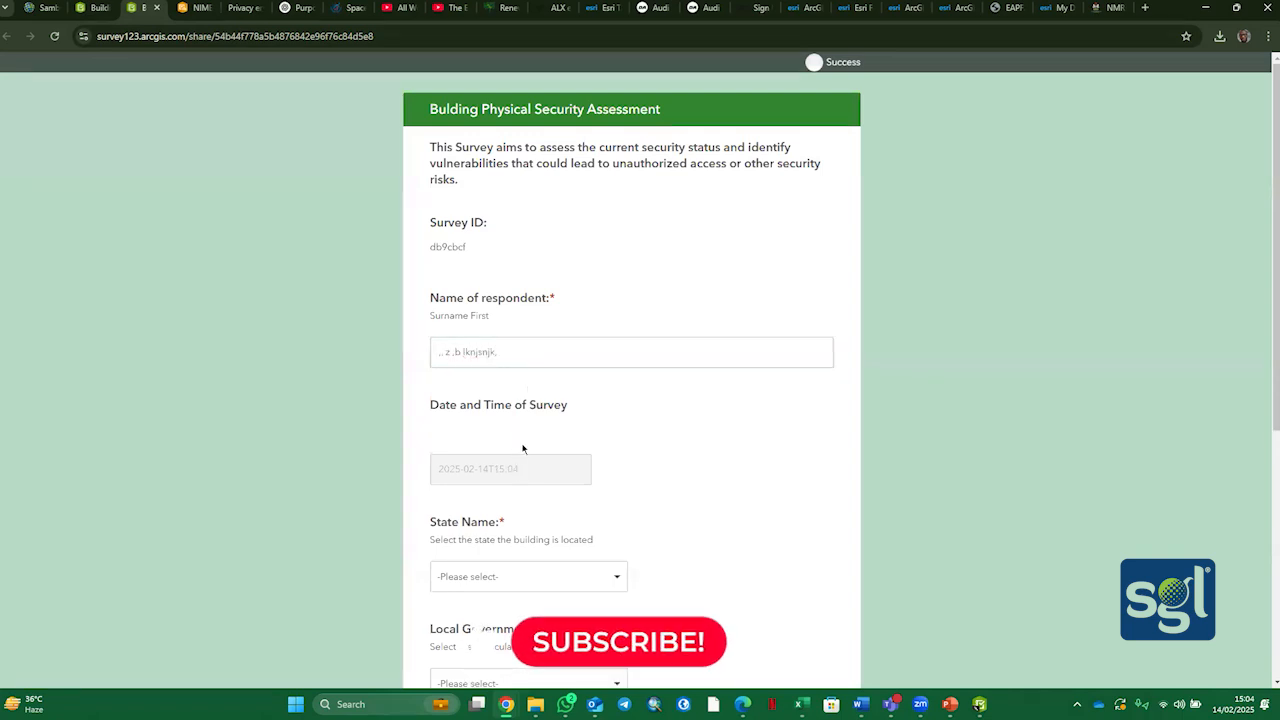
Step: Bring up the State Name choices in the web form and go to FCT, Abuja
{"action": "scroll", "coordinate": [529, 460], "scroll_direction": "down", "scroll_amount": 4}
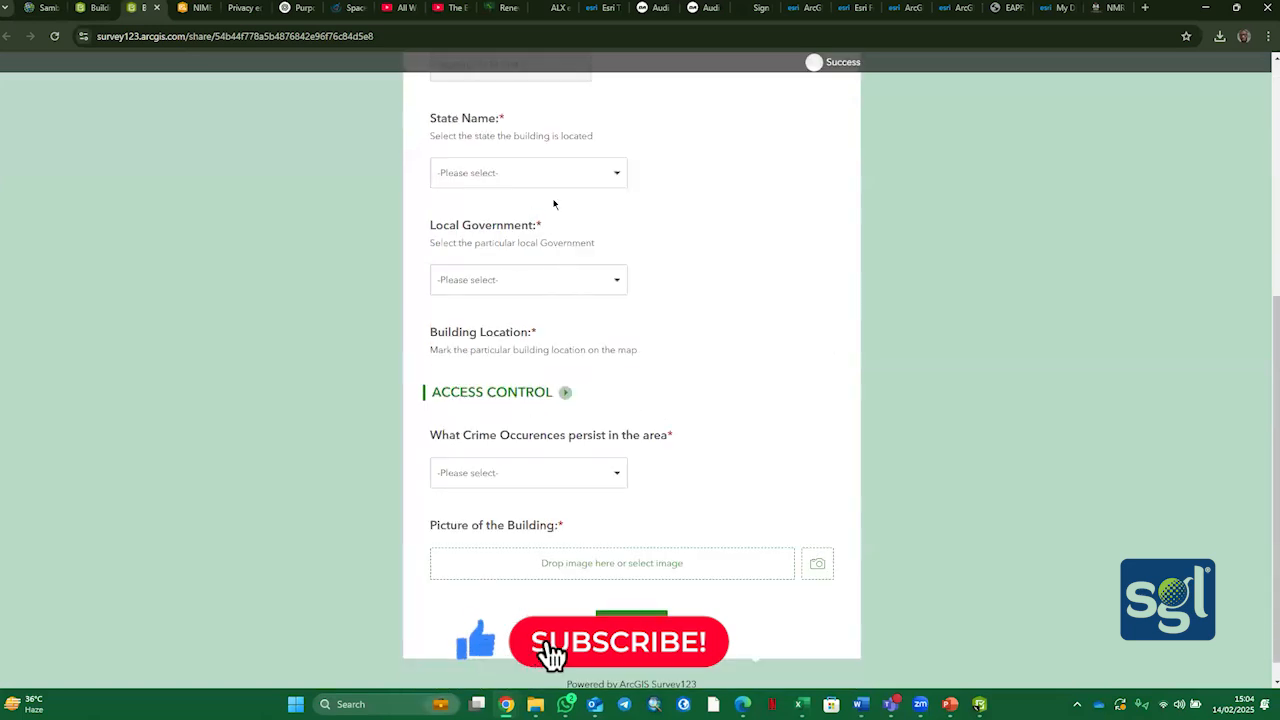
{"action": "left_click", "coordinate": [582, 176]}
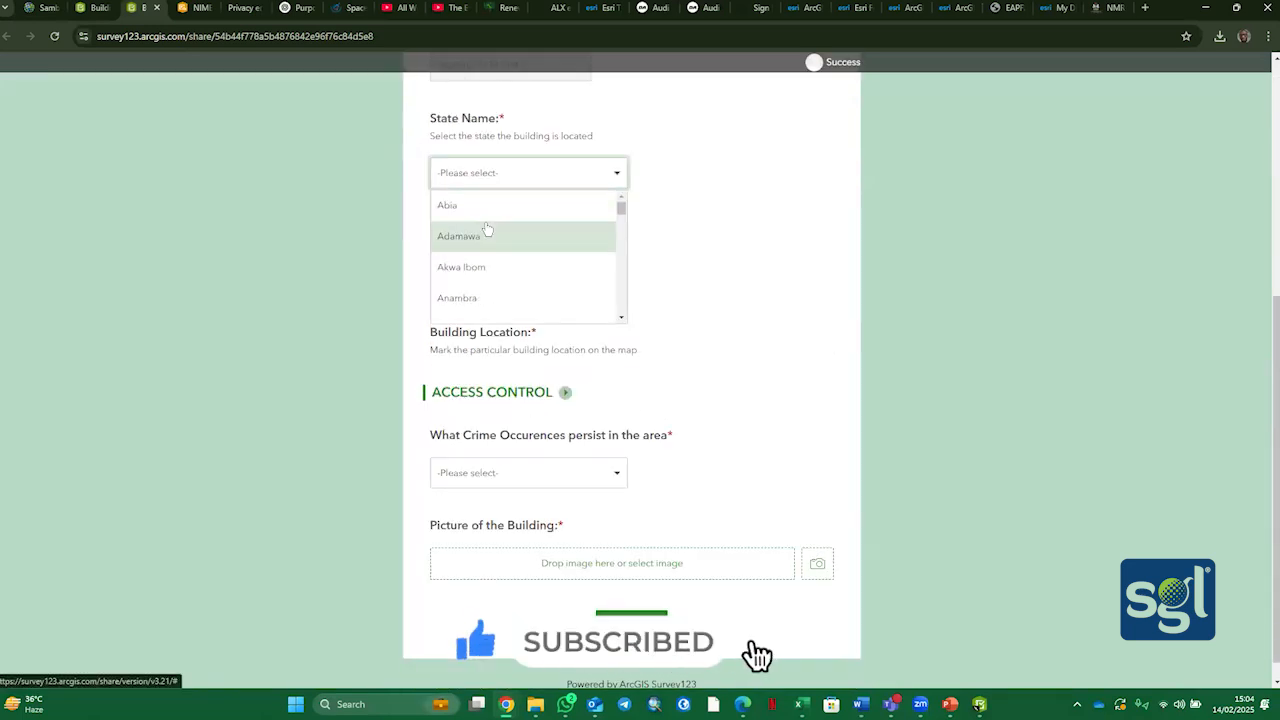
{"action": "scroll", "coordinate": [484, 262], "scroll_direction": "down", "scroll_amount": 5}
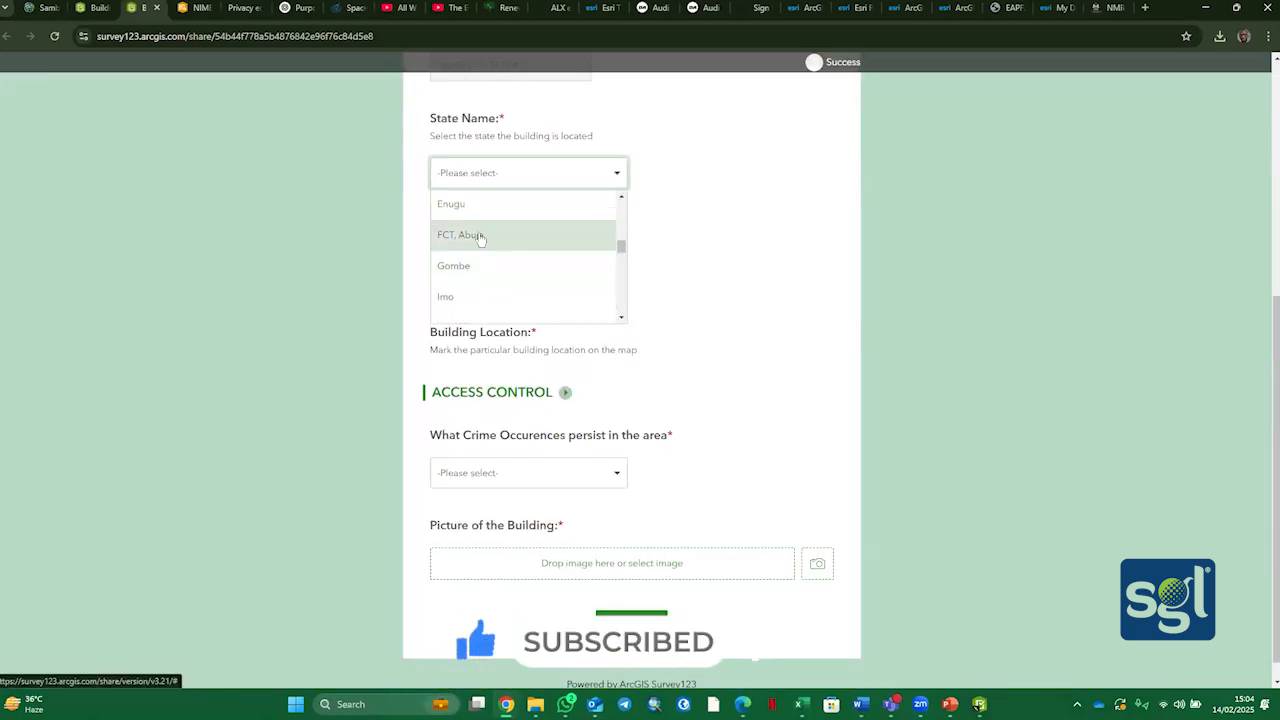